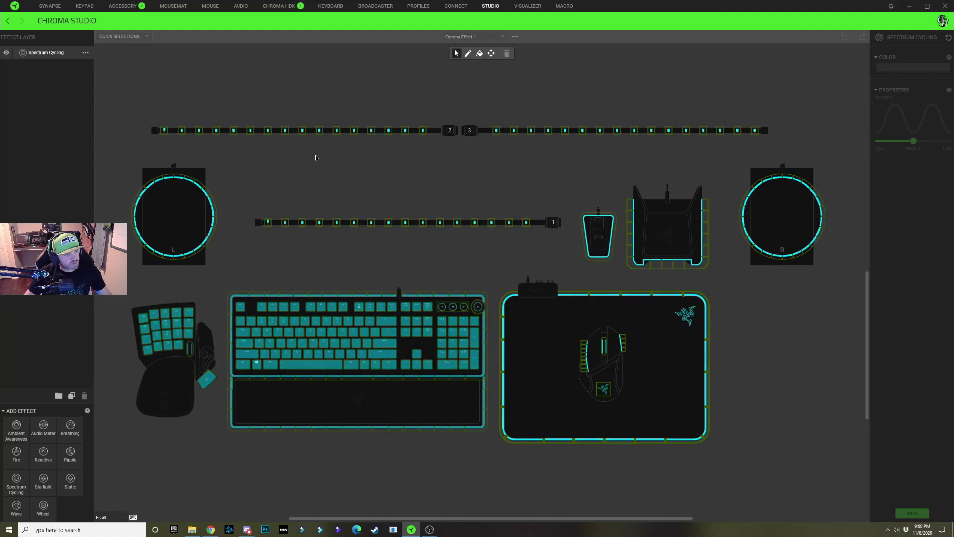
# Step: Select all devices for the Spectrum Cycling layer and apply the green-and-black striped color pattern
pyautogui.click(353, 336)
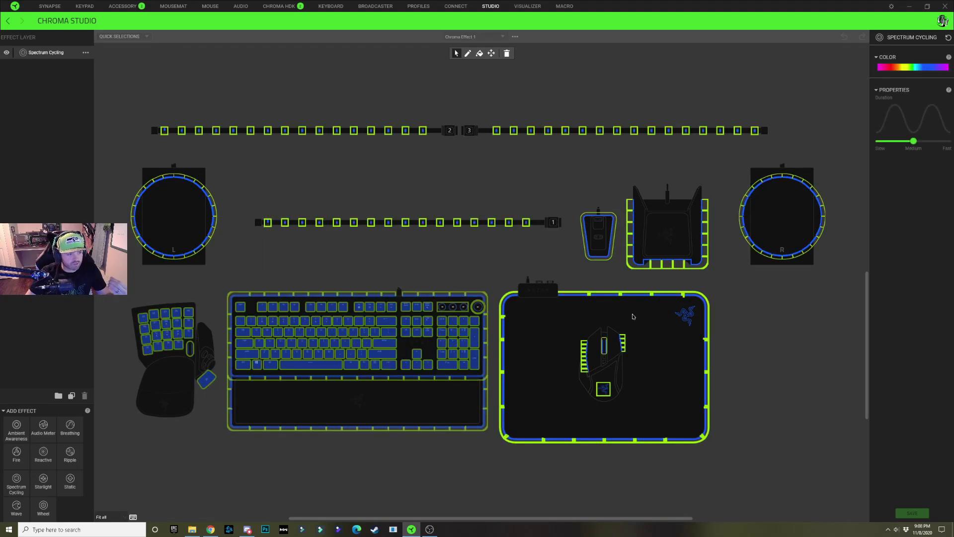
pyautogui.click(903, 69)
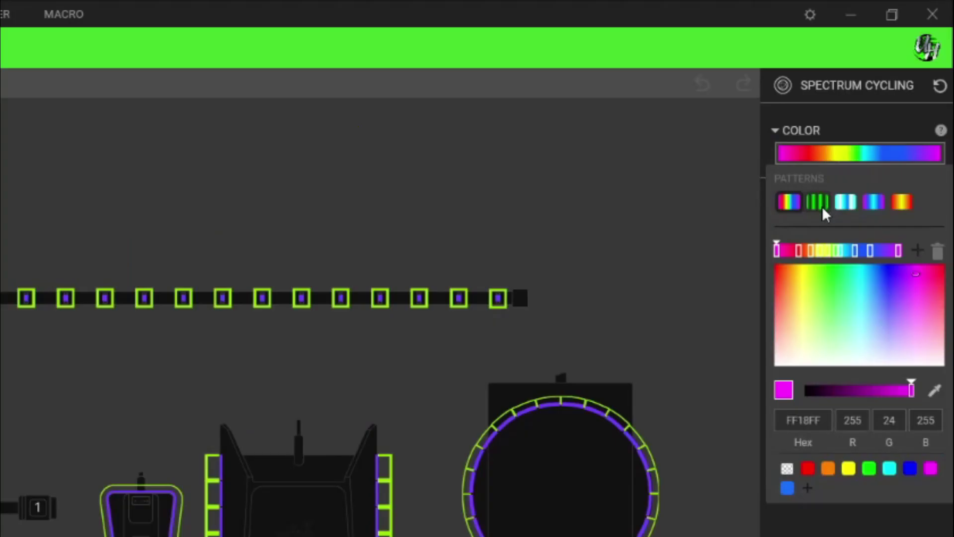
pyautogui.click(815, 204)
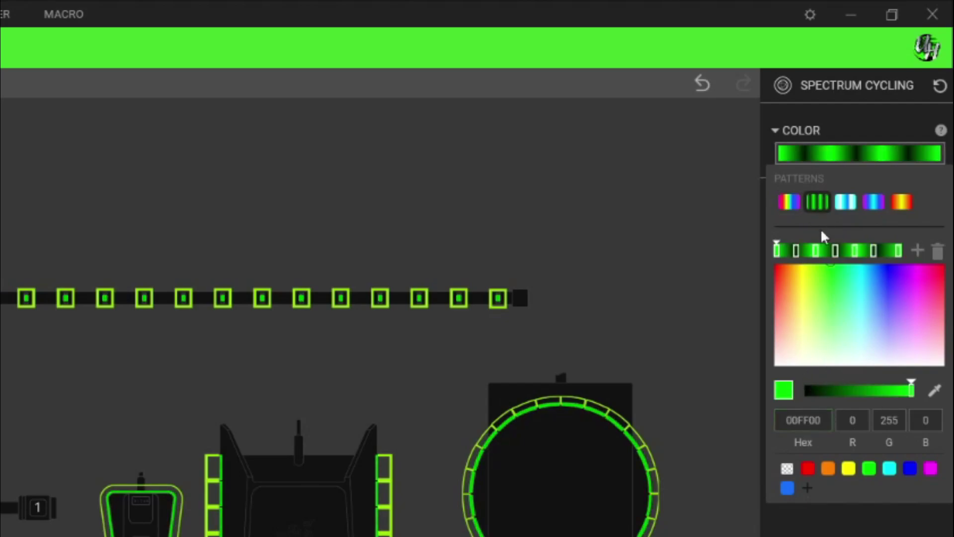
# Step: Change the first gradient stop to yellow dimmed to 262600 and copy its hex code
pyautogui.click(850, 469)
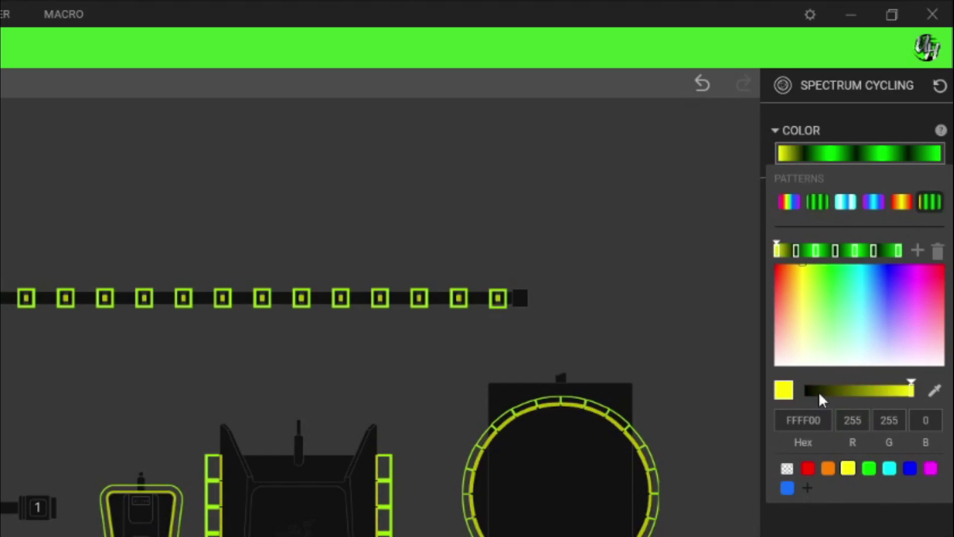
pyautogui.moveTo(819, 392); pyautogui.dragTo(822, 391)
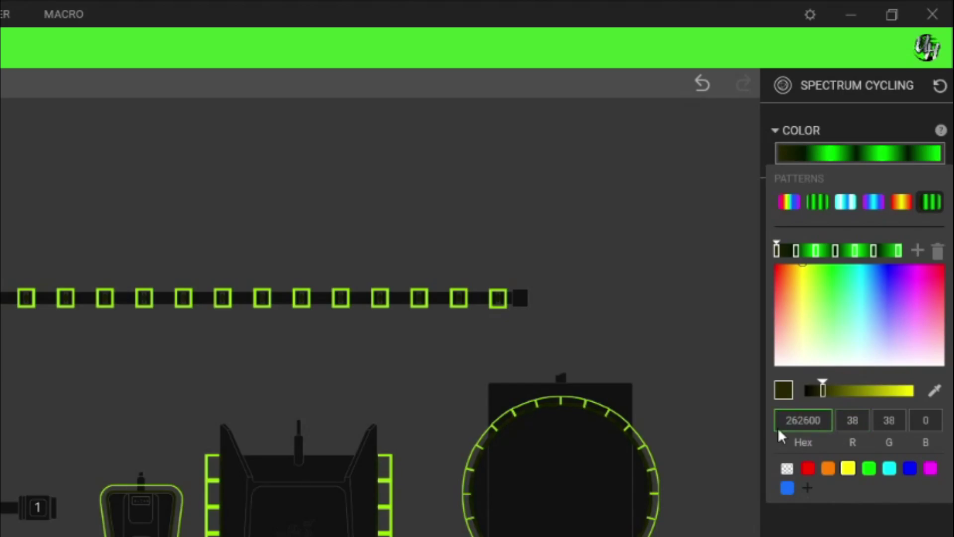
pyautogui.doubleClick(811, 420)
pyautogui.hotkey('ctrl', 'c')
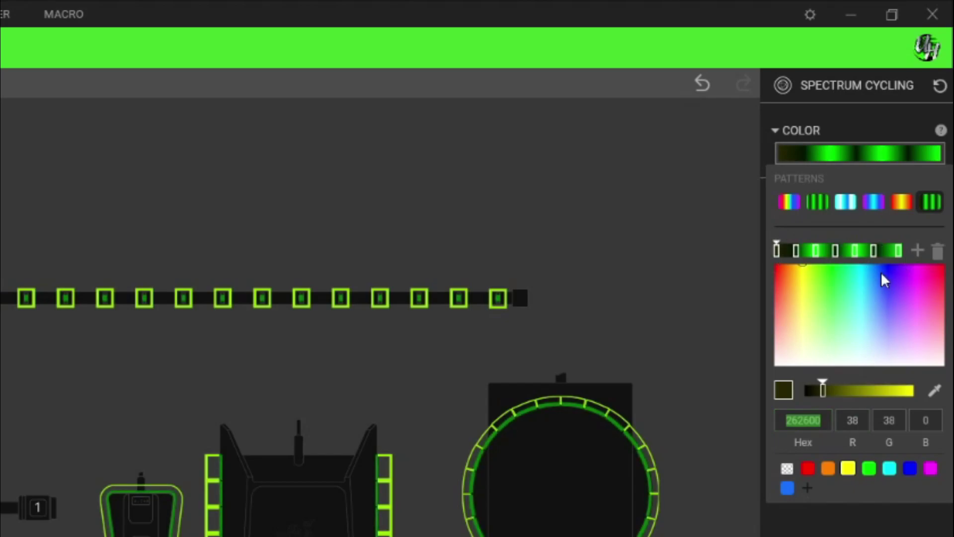
# Step: Apply the copied dim yellow 262600 to the third, fifth and last gradient stops
pyautogui.click(817, 251)
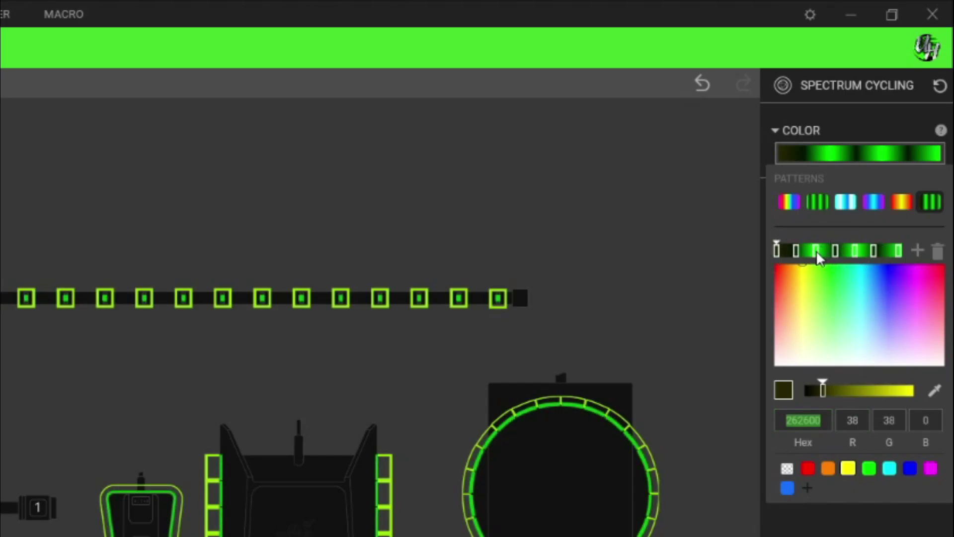
pyautogui.click(821, 428)
pyautogui.hotkey('ctrl', 'v')
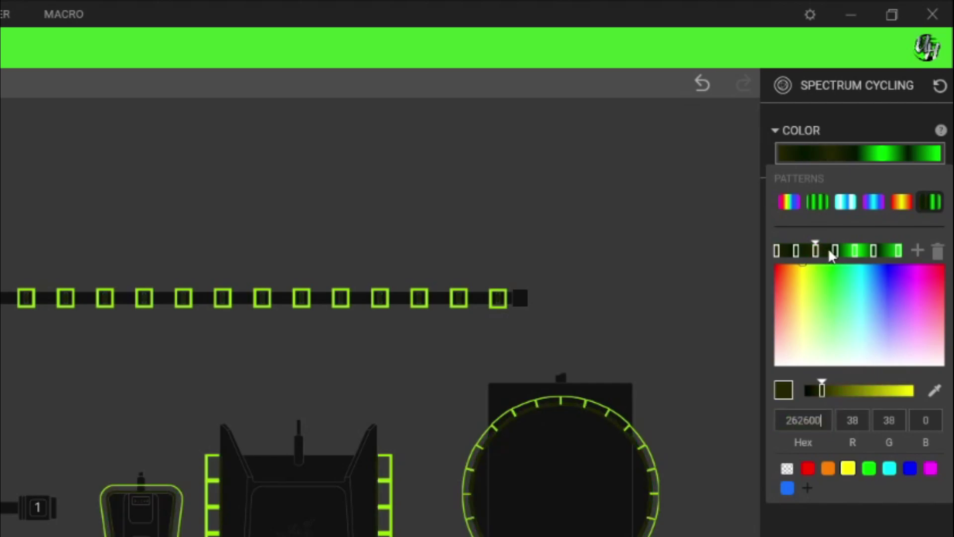
pyautogui.click(854, 251)
pyautogui.click(821, 428)
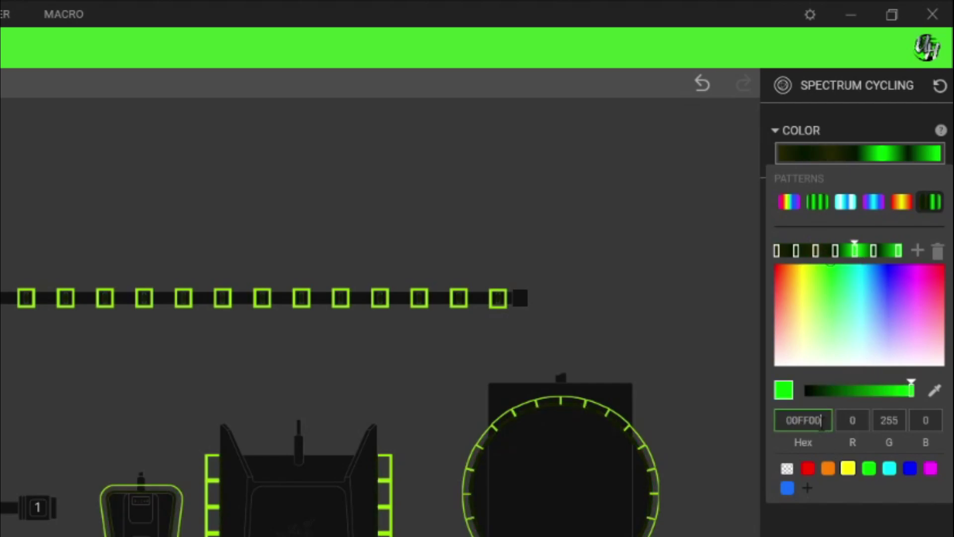
pyautogui.hotkey('ctrl', 'v')
pyautogui.click(899, 252)
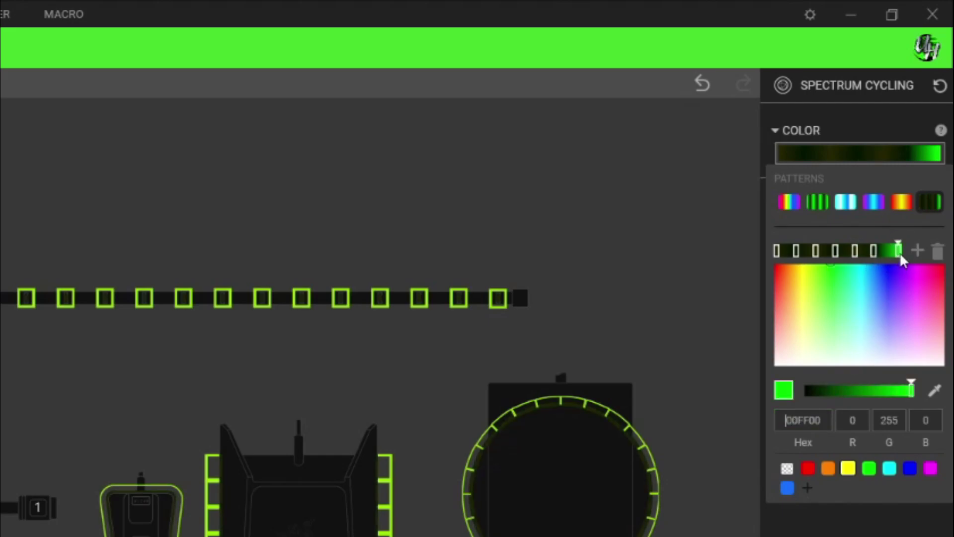
pyautogui.doubleClick(815, 420)
pyautogui.hotkey('ctrl', 'v')
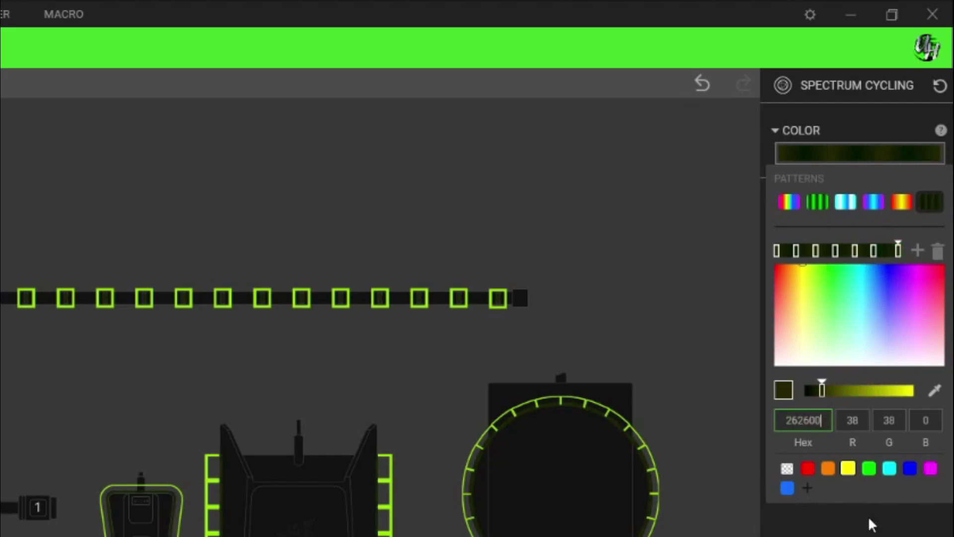
# Step: Set the second and fourth gradient stops to cyan dimmed to 002829, and select the sixth stop
pyautogui.click(795, 252)
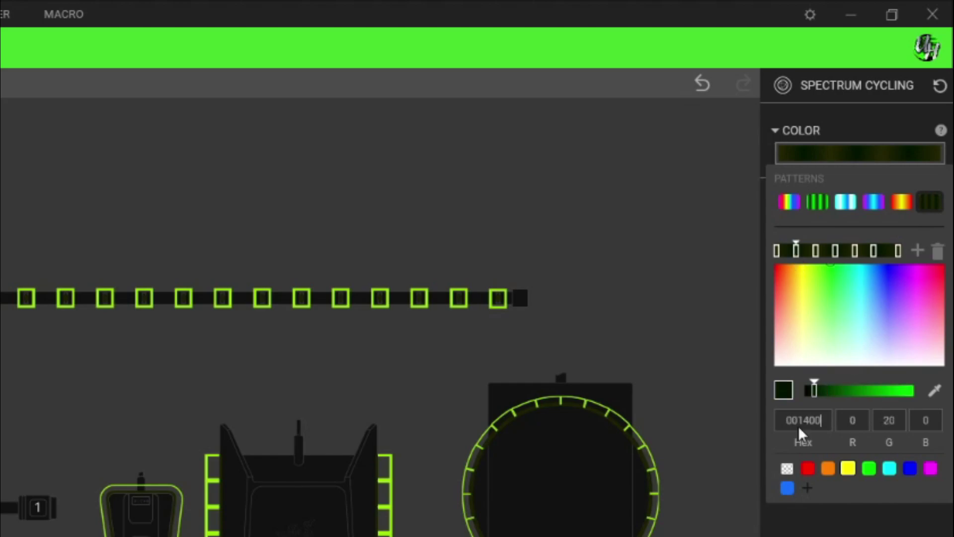
pyautogui.click(894, 468)
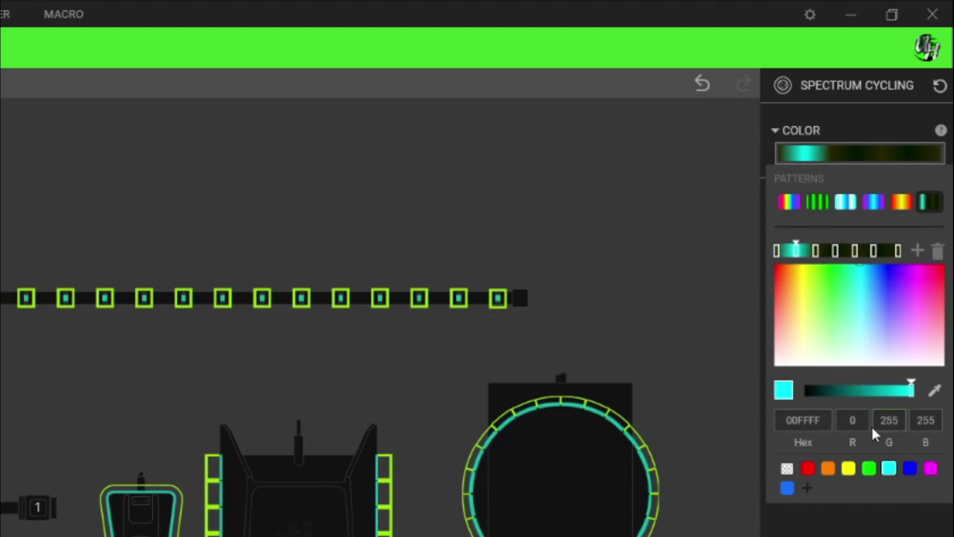
pyautogui.click(824, 392)
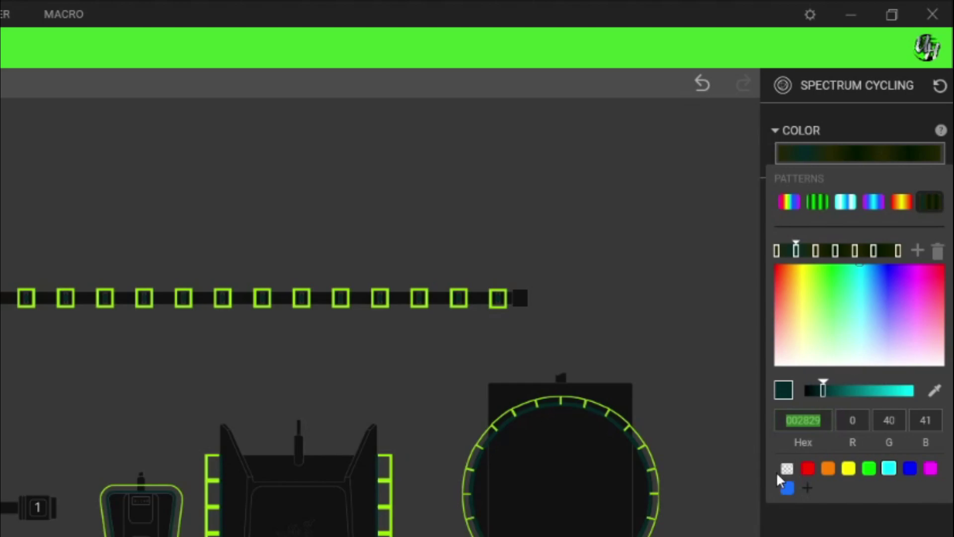
pyautogui.click(835, 252)
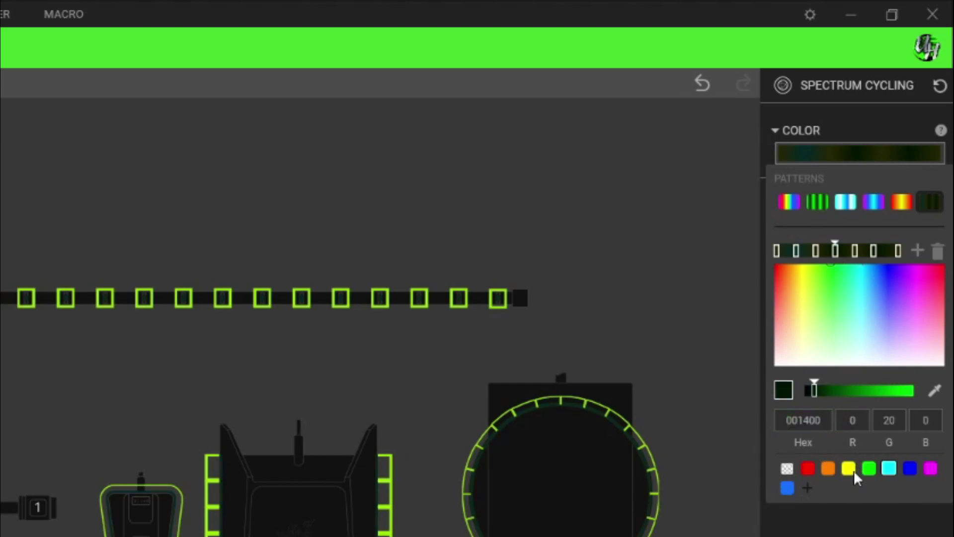
pyautogui.click(819, 422)
pyautogui.write('002829')
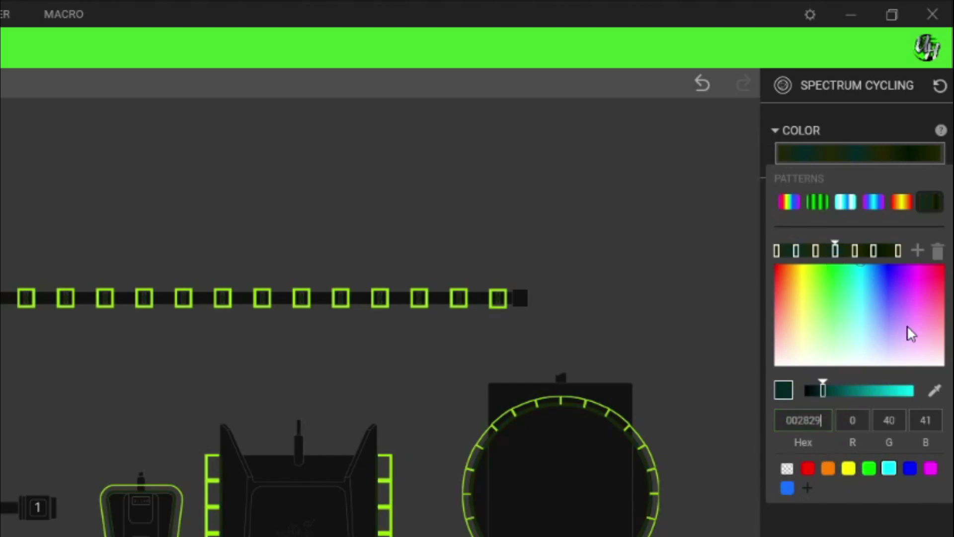
pyautogui.click(874, 253)
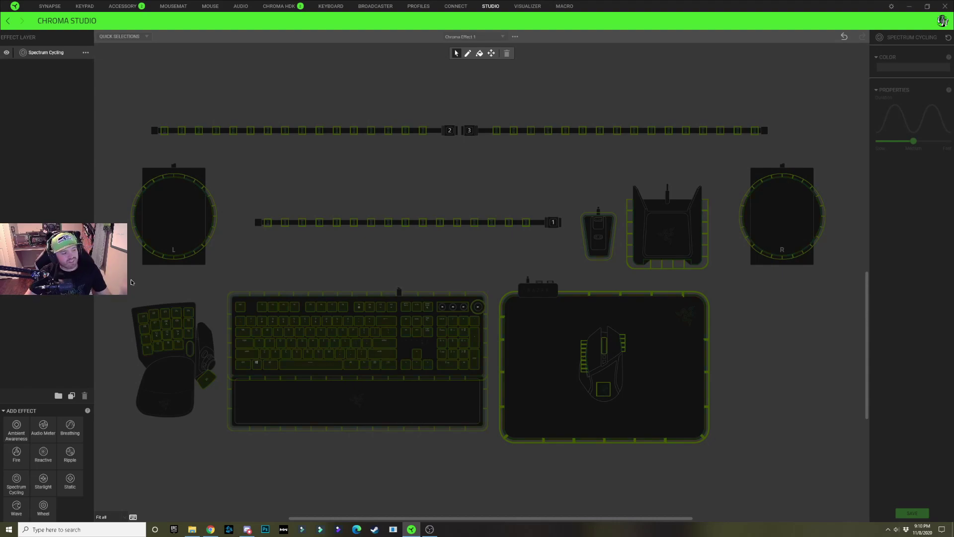
# Step: Add a Fire effect layer and select only the border lights of the keyboard and its wrist rest, excluding the keys
pyautogui.click(16, 452)
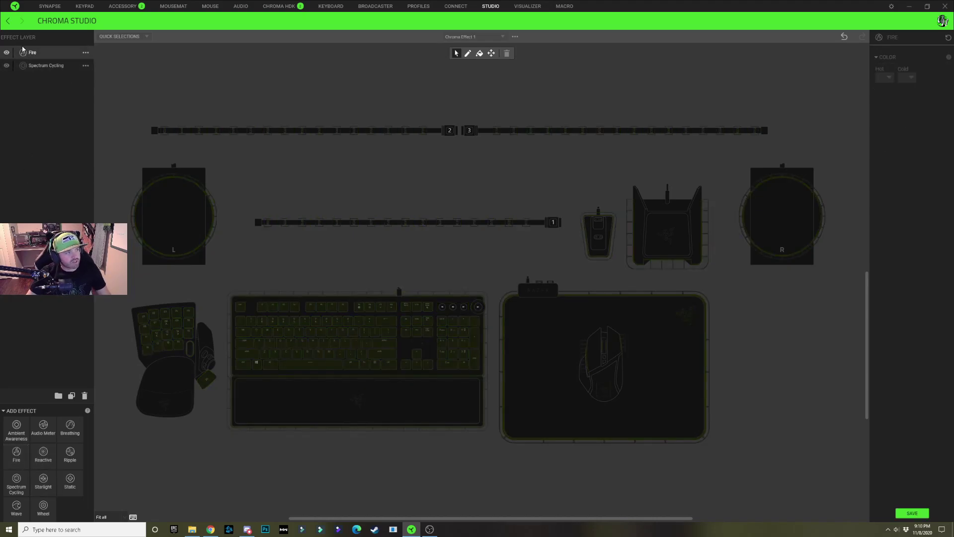
pyautogui.click(37, 53)
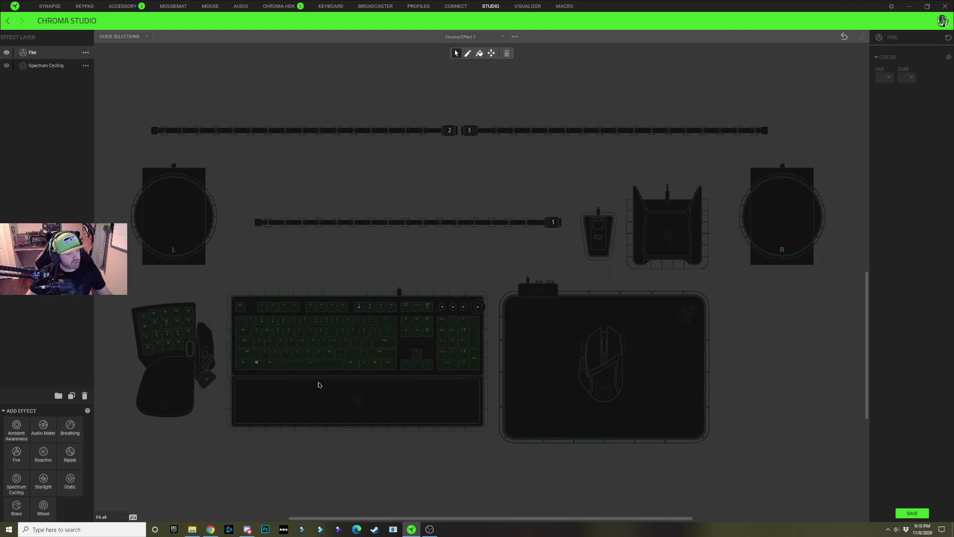
pyautogui.moveTo(228, 285); pyautogui.dragTo(489, 452)
pyautogui.moveTo(473, 367)
pyautogui.mouseDown()
pyautogui.moveTo(465, 348)
pyautogui.moveTo(234, 301)
pyautogui.moveTo(243, 306)
pyautogui.mouseUp()
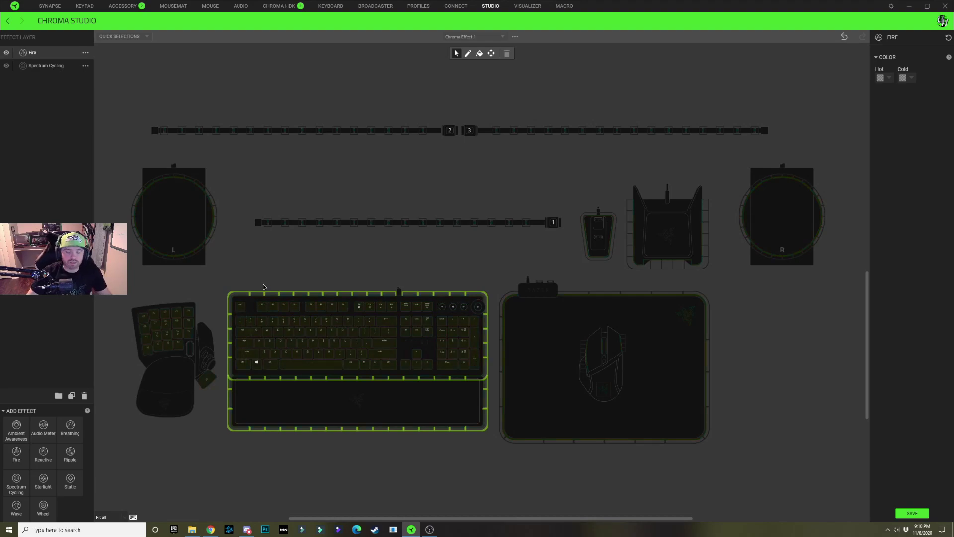
# Step: Set the Fire effect's Hot color to cyan and its Cold color to yellow
pyautogui.click(881, 76)
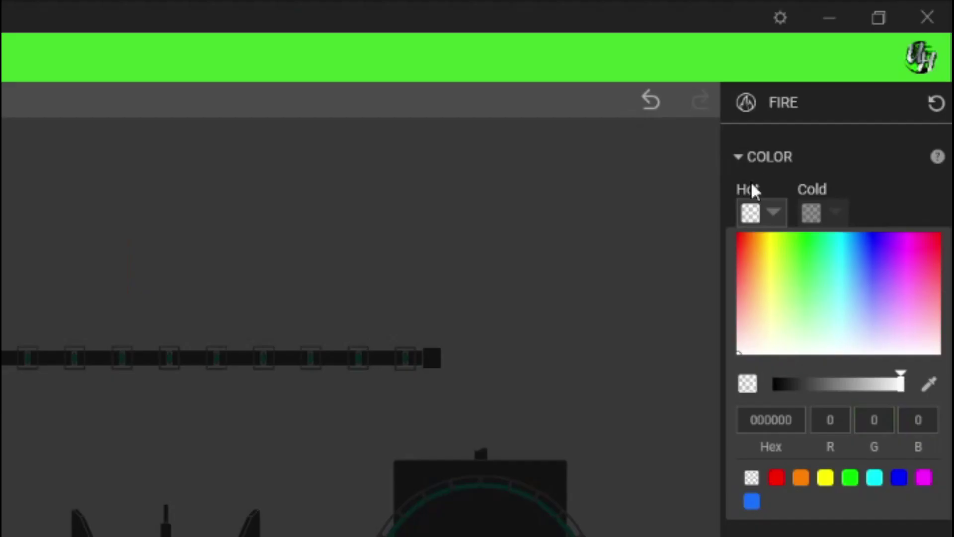
pyautogui.click(875, 479)
pyautogui.click(823, 209)
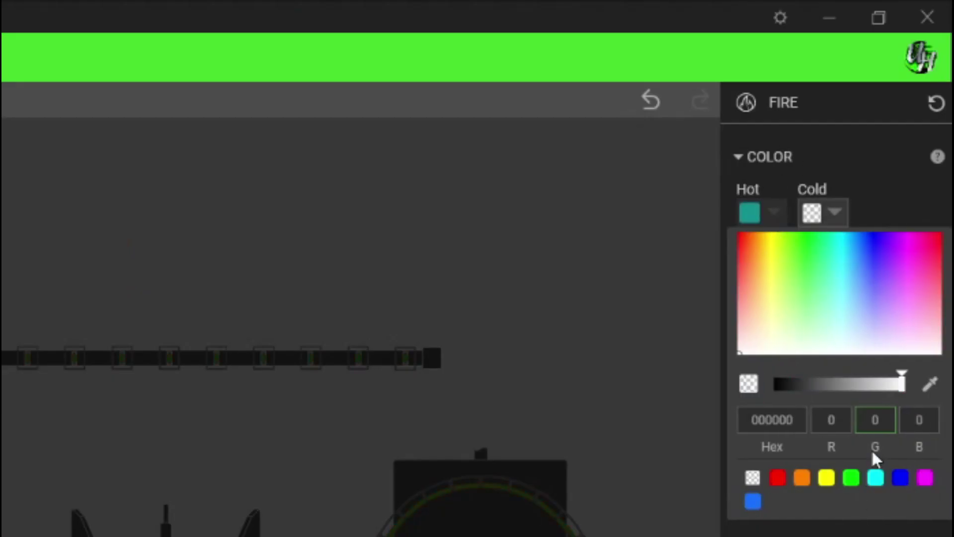
pyautogui.click(826, 477)
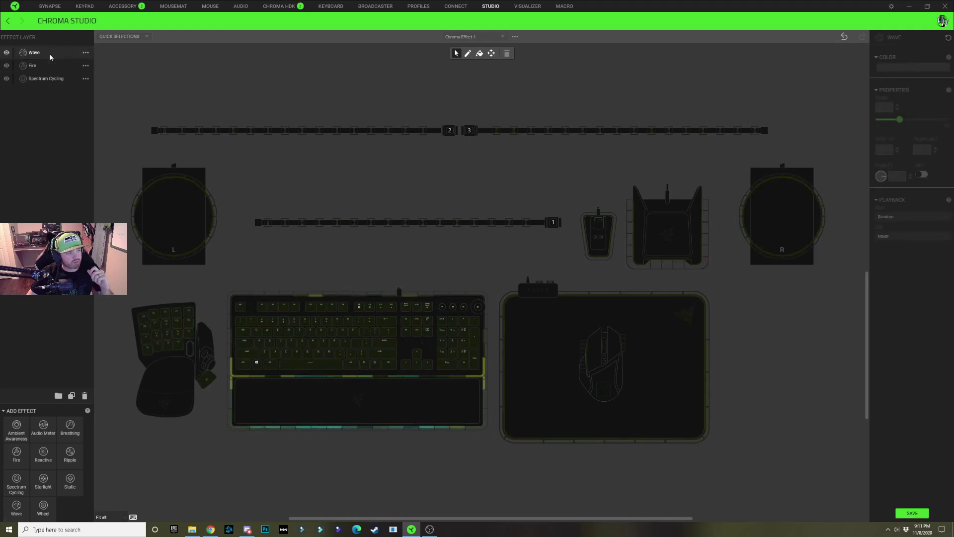
# Step: Assign the Wave layer to all keyboard keys and apply the yellow, black and green color pattern
pyautogui.click(51, 55)
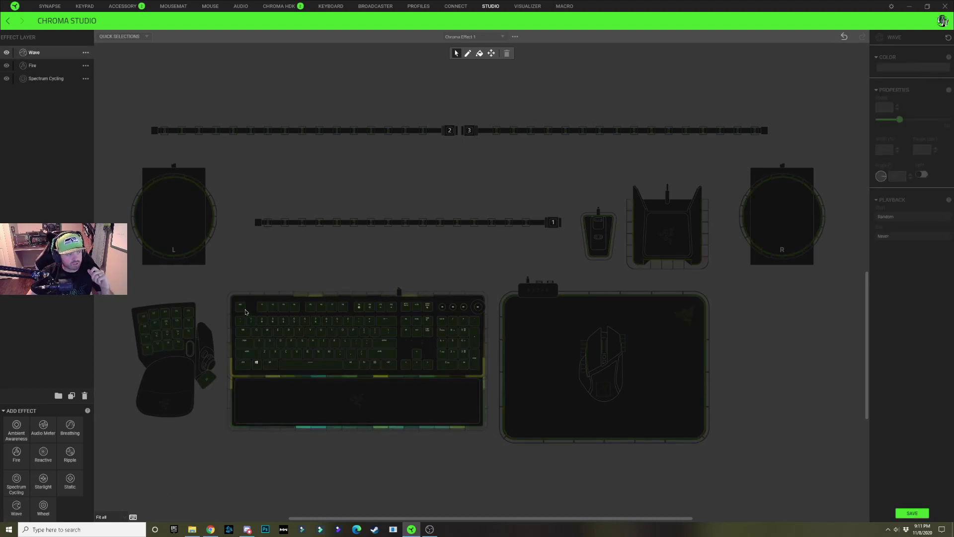
pyautogui.moveTo(242, 309); pyautogui.dragTo(476, 370)
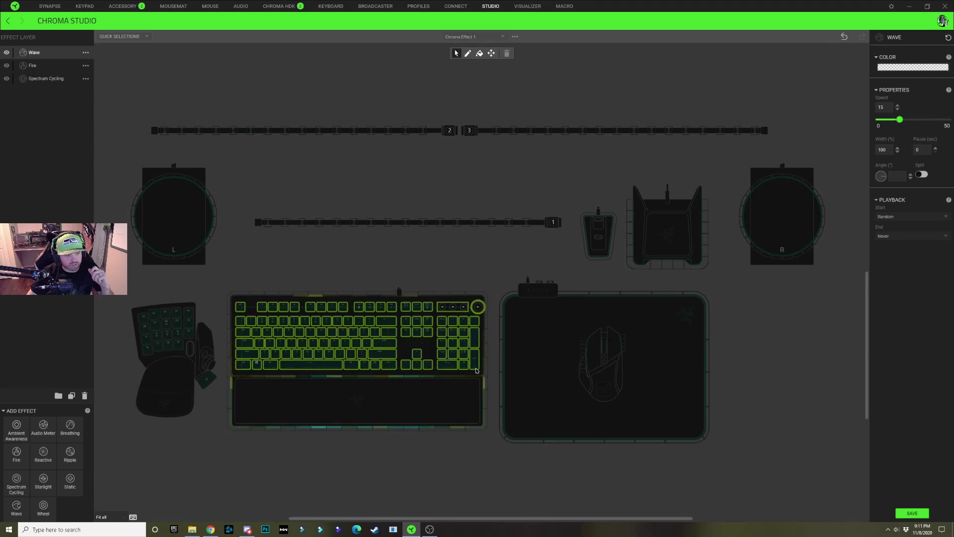
pyautogui.click(899, 70)
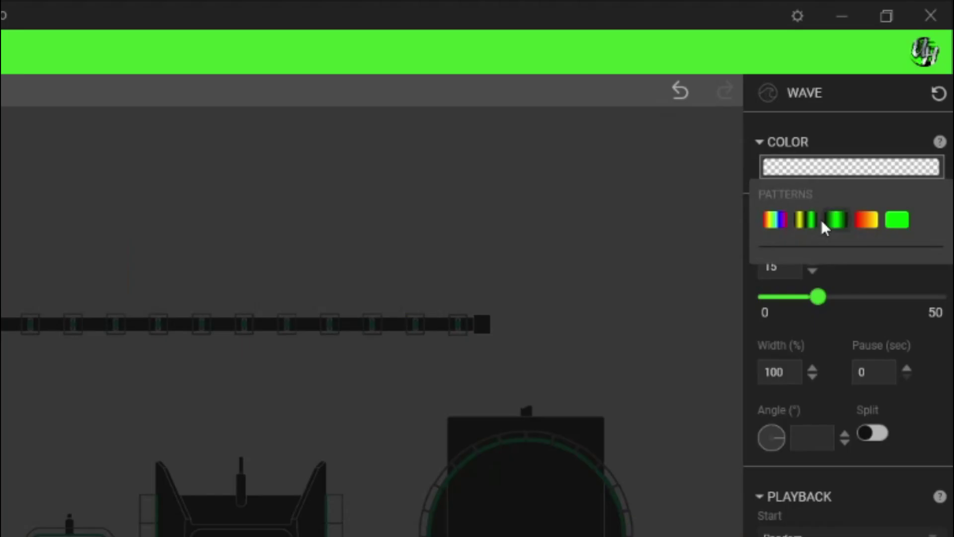
pyautogui.click(809, 220)
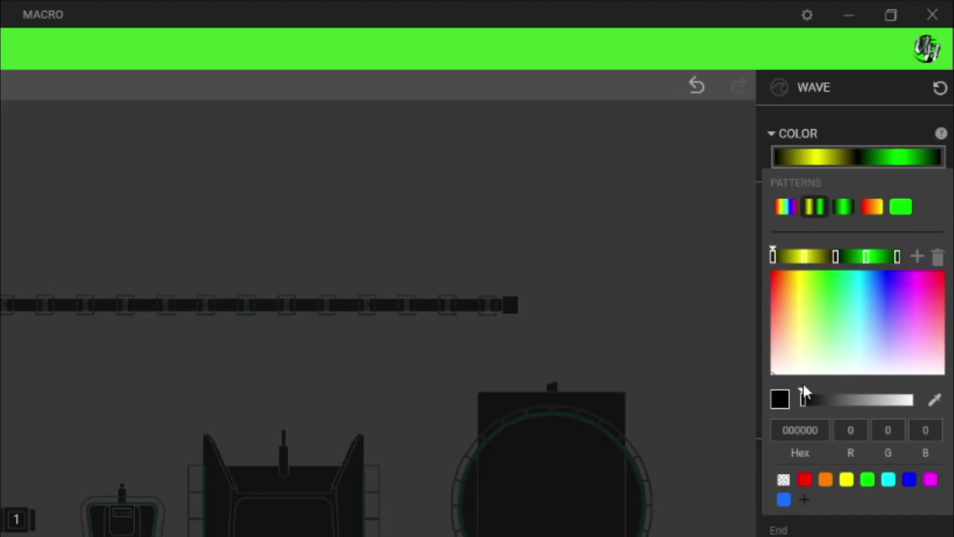
# Step: Make the Wave gradient's first stop yellow and add a transparent stop just after the second yellow stop
pyautogui.click(850, 482)
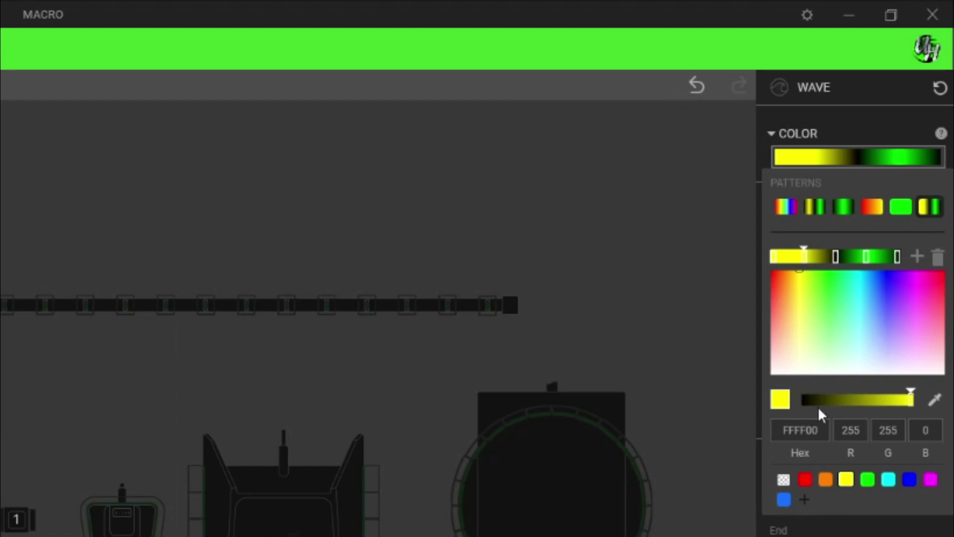
pyautogui.click(916, 256)
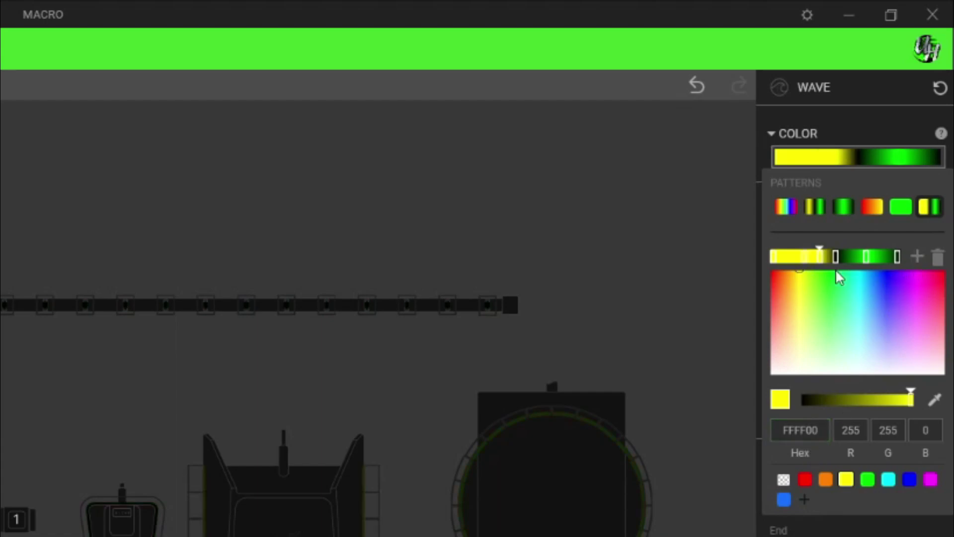
pyautogui.click(783, 478)
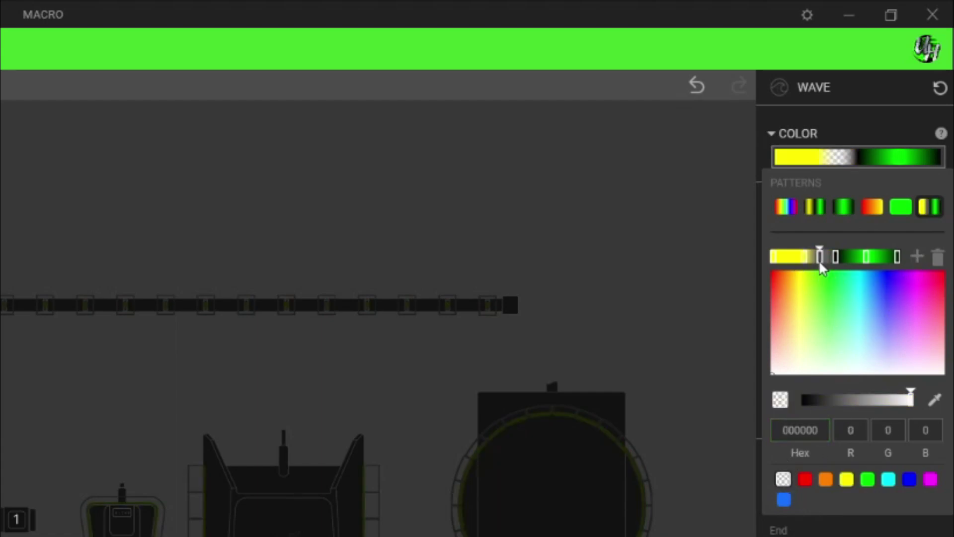
pyautogui.moveTo(819, 257); pyautogui.dragTo(785, 255)
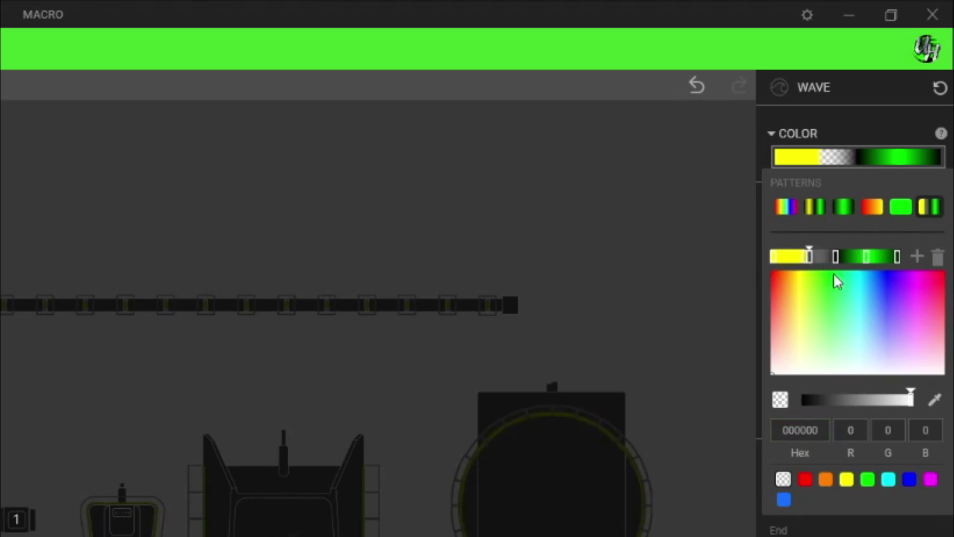
# Step: Make the remaining black and green stops of the Wave gradient transparent and close the color picker
pyautogui.click(835, 256)
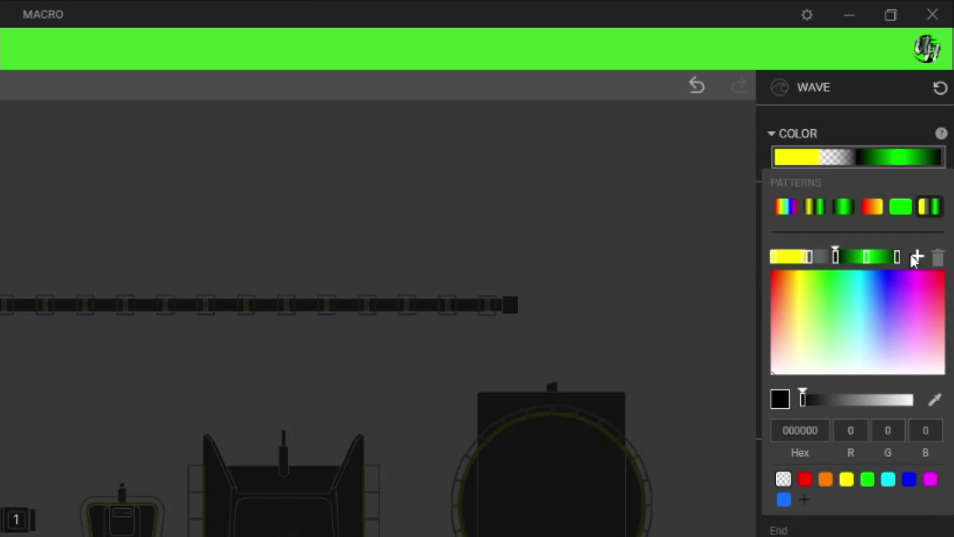
pyautogui.click(785, 479)
pyautogui.click(866, 256)
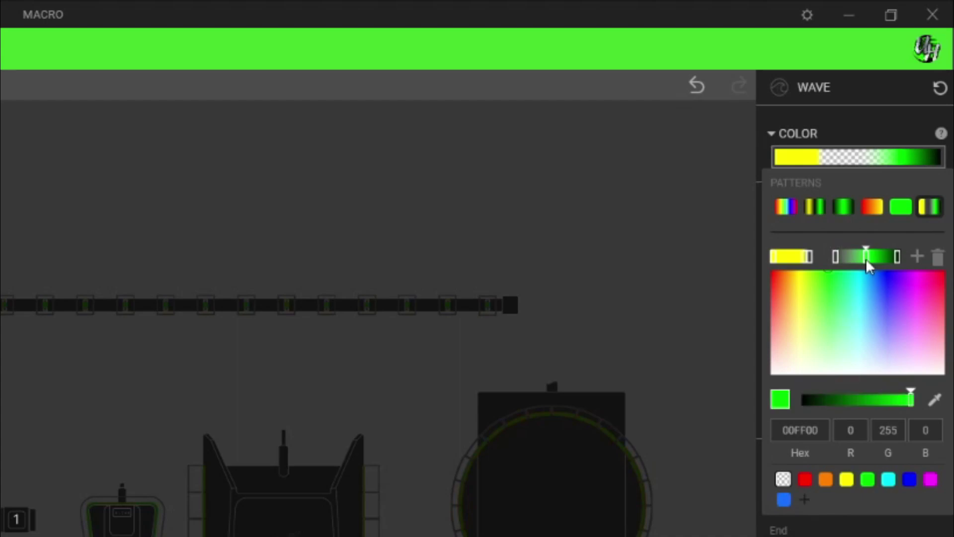
pyautogui.click(898, 257)
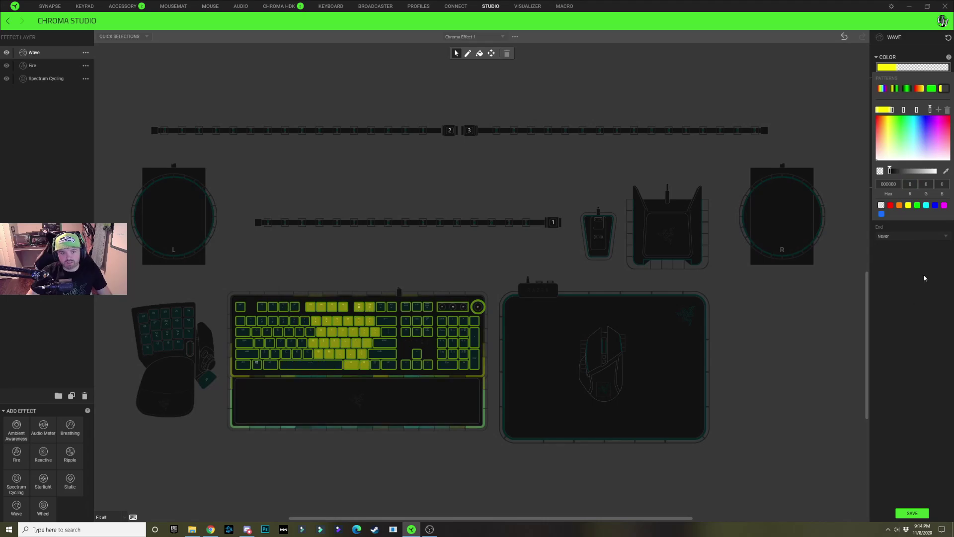
pyautogui.click(942, 69)
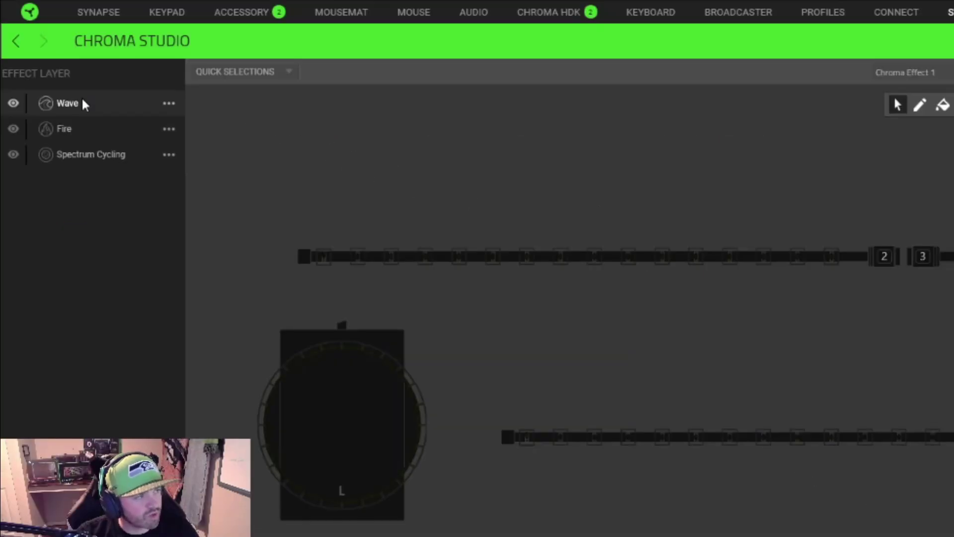
# Step: Duplicate the yellow Wave layer and select the copy at the top of the layer list
pyautogui.rightClick(42, 52)
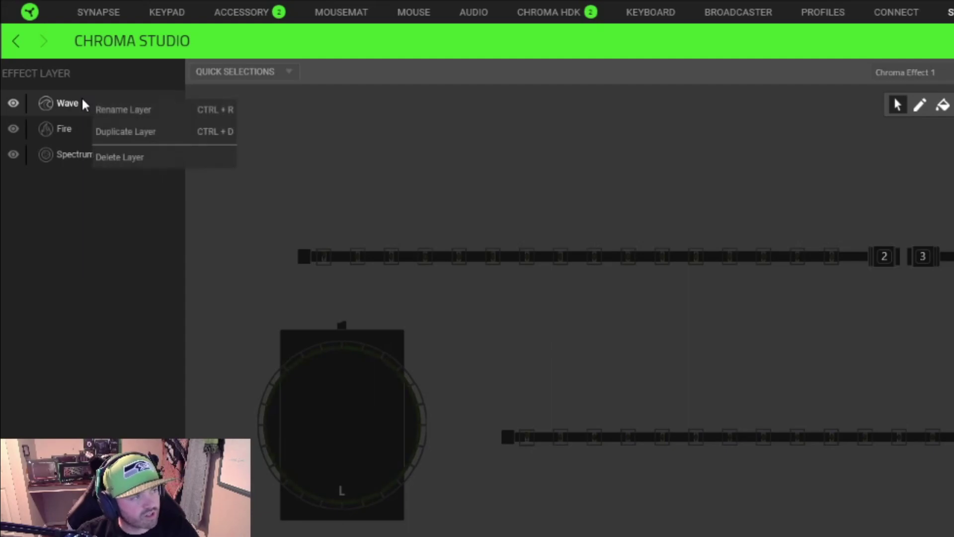
pyautogui.click(124, 132)
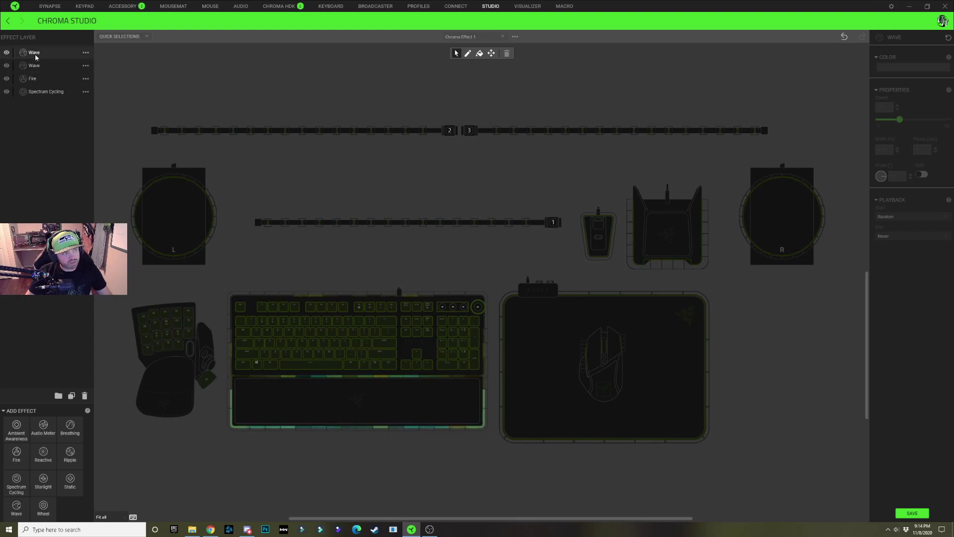
pyautogui.click(34, 53)
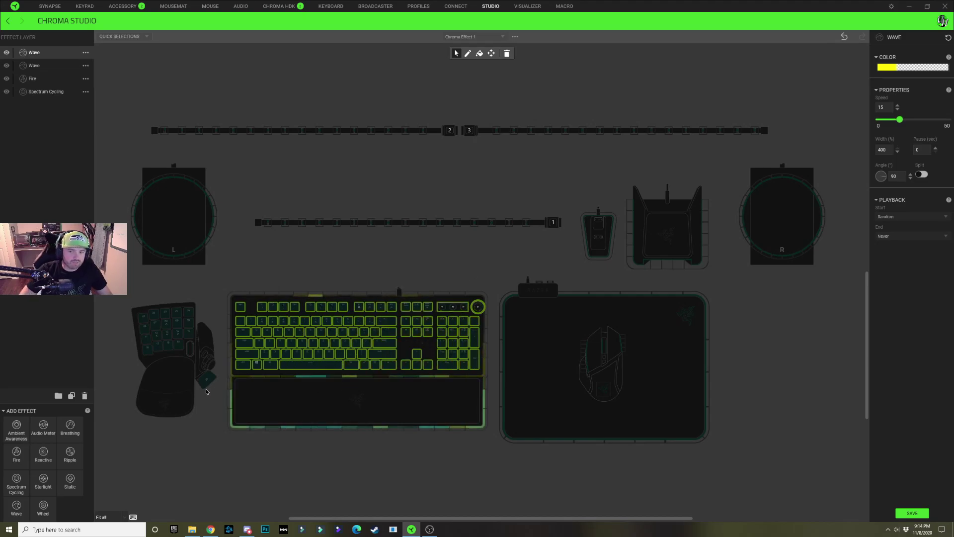
# Step: In the copied Wave's gradient, remove the transparent stop after the yellow band, then make the first stop transparent and place it just before the second stop
pyautogui.scroll(5, 207, 421)
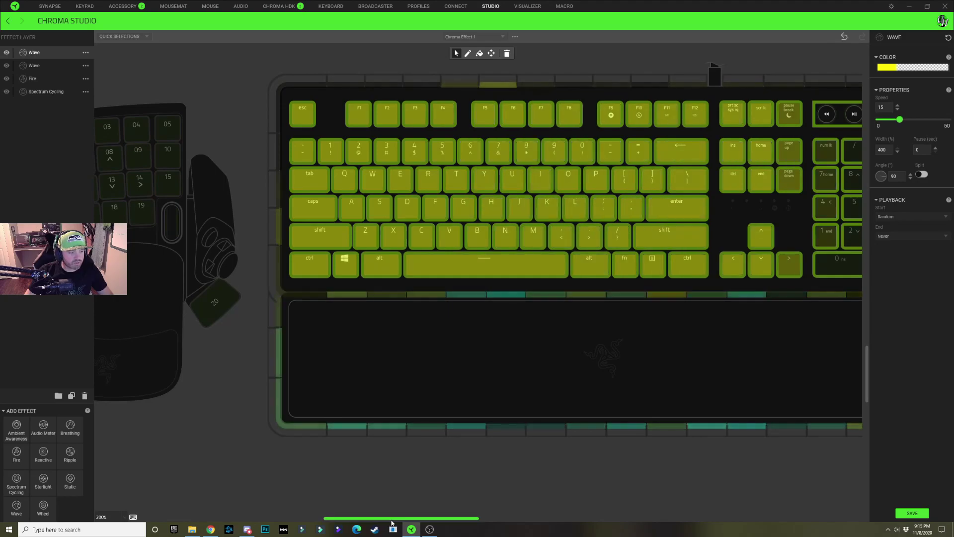
pyautogui.moveTo(438, 518); pyautogui.dragTo(459, 518)
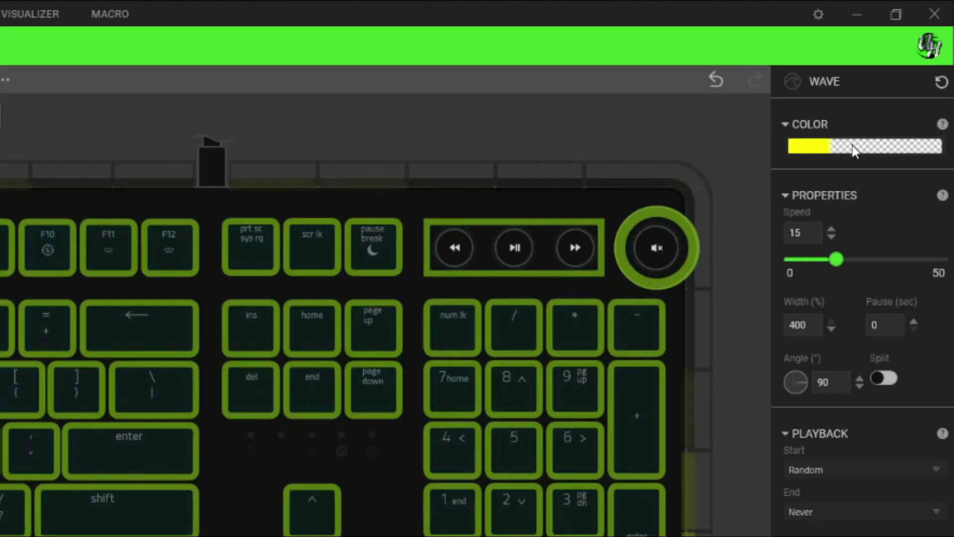
pyautogui.click(853, 148)
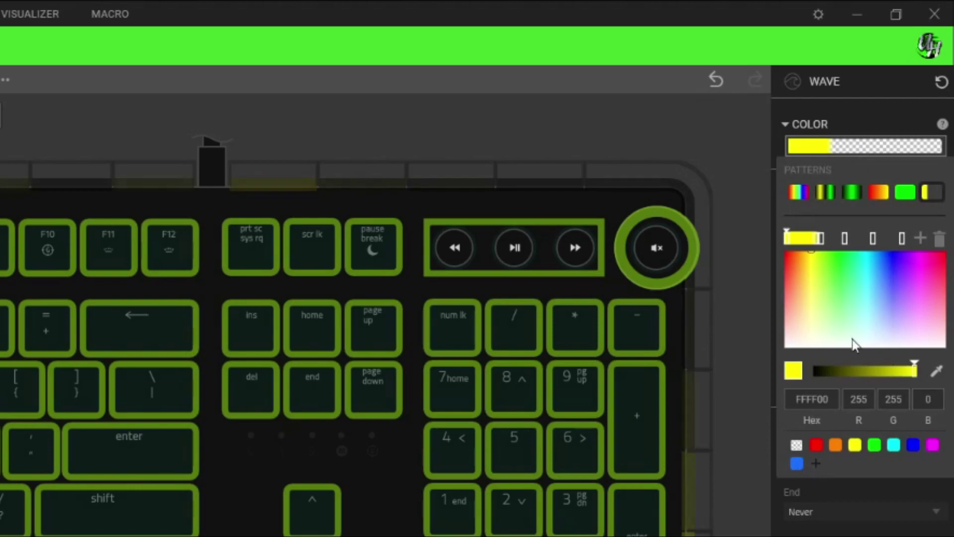
pyautogui.click(822, 238)
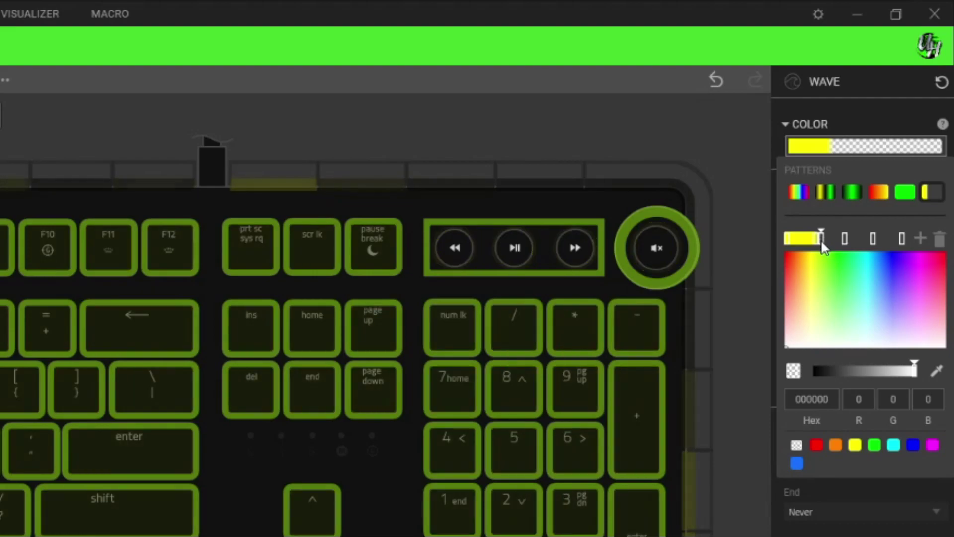
pyautogui.moveTo(822, 238)
pyautogui.mouseDown()
pyautogui.moveTo(831, 238)
pyautogui.moveTo(815, 238)
pyautogui.mouseUp()
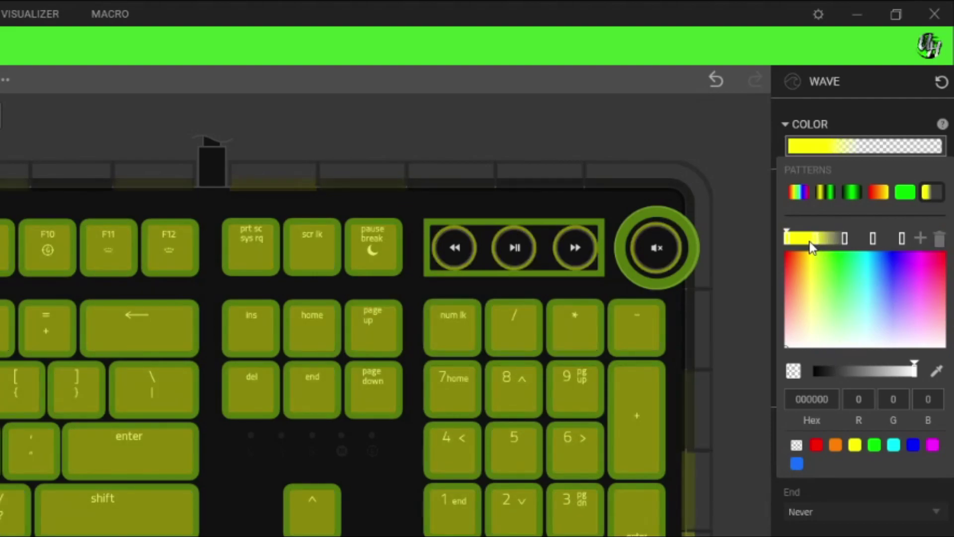
pyautogui.click(788, 240)
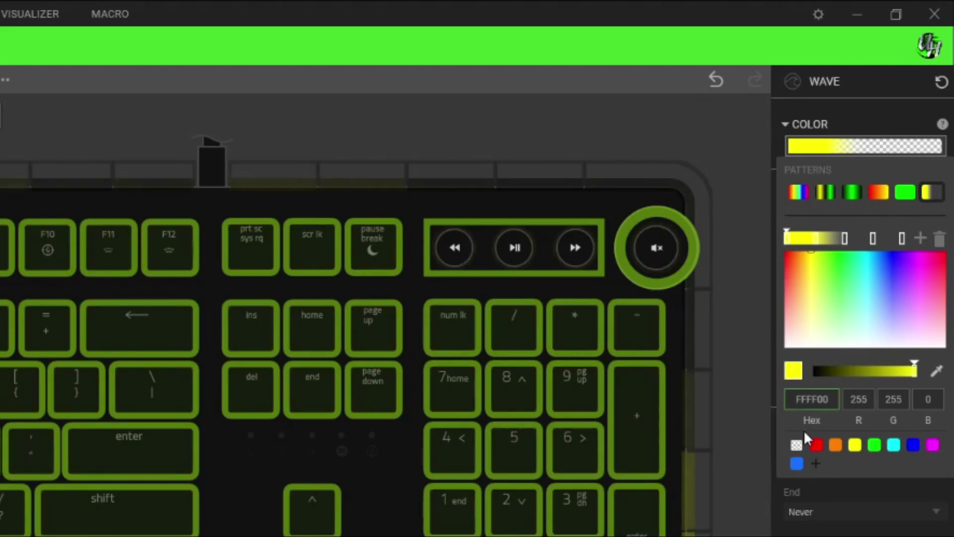
pyautogui.click(797, 444)
pyautogui.moveTo(786, 240); pyautogui.dragTo(820, 243)
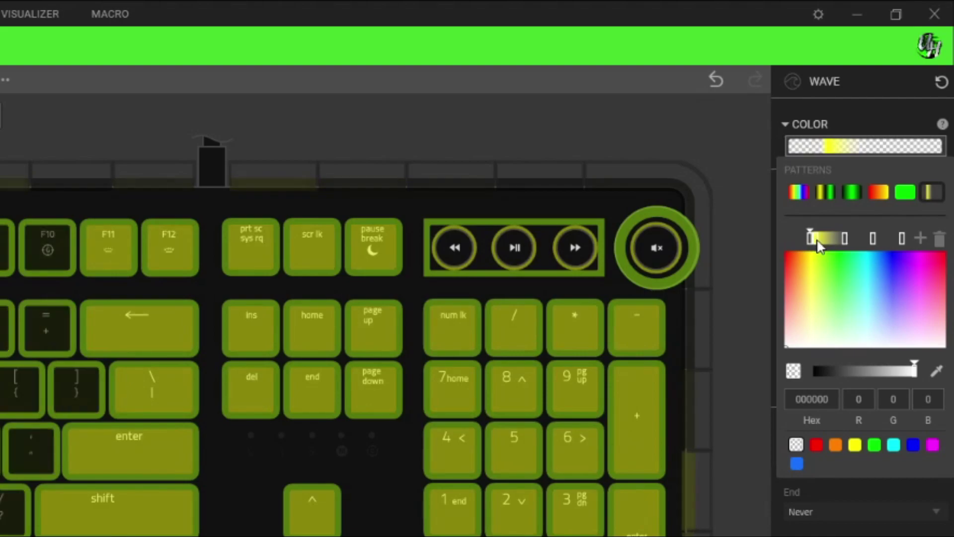
# Step: Make the Wave gradient's second and third stops cyan, add a transparent stop just after them, and close the color picker
pyautogui.click(817, 240)
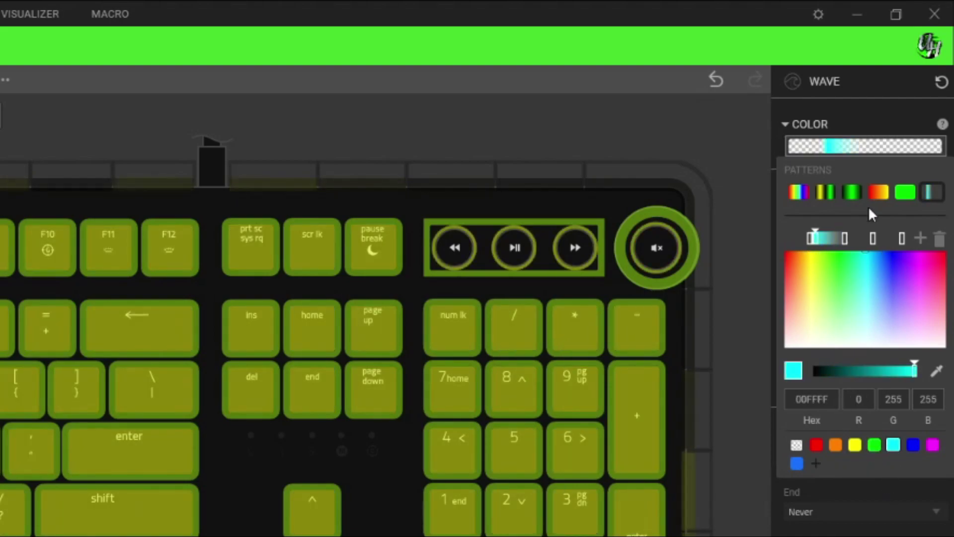
pyautogui.click(843, 240)
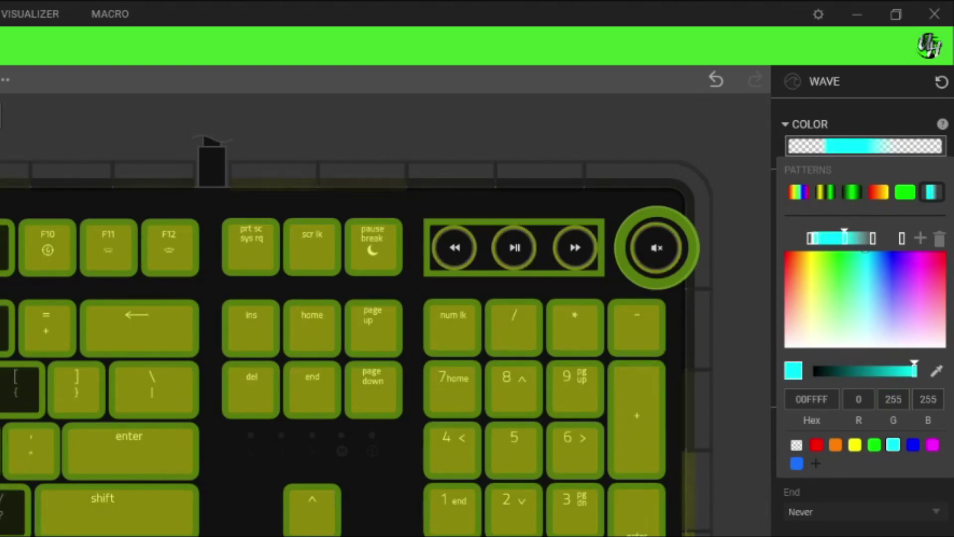
pyautogui.click(919, 239)
pyautogui.moveTo(862, 240); pyautogui.dragTo(851, 241)
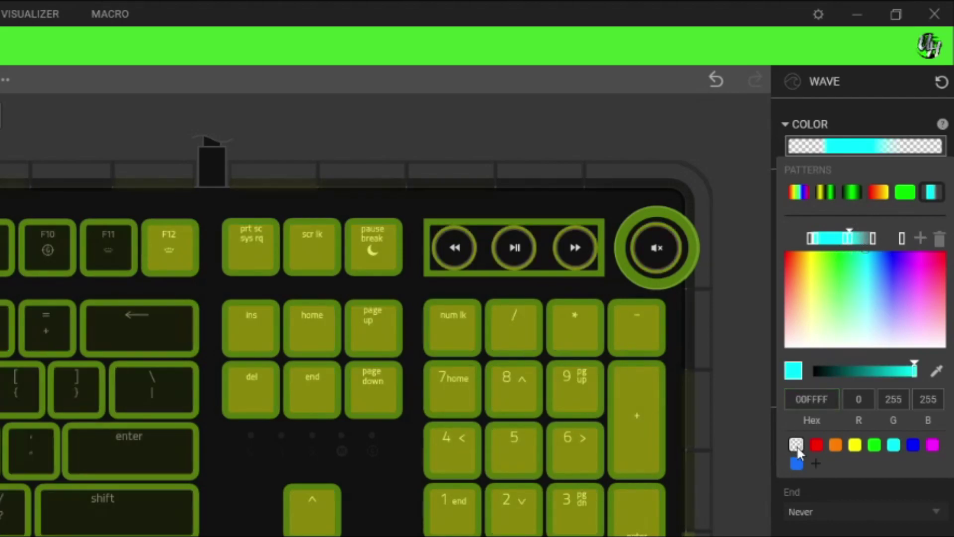
pyautogui.click(796, 444)
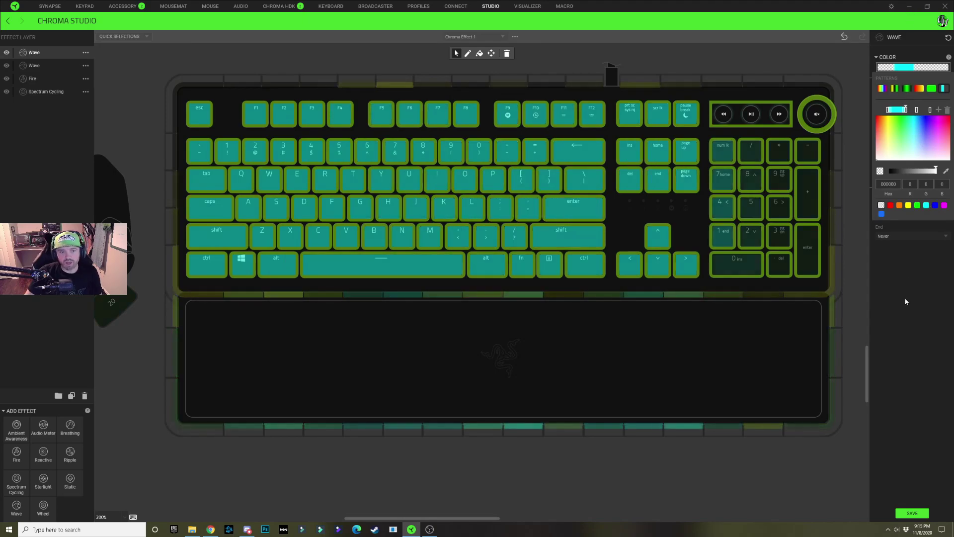
pyautogui.click(905, 302)
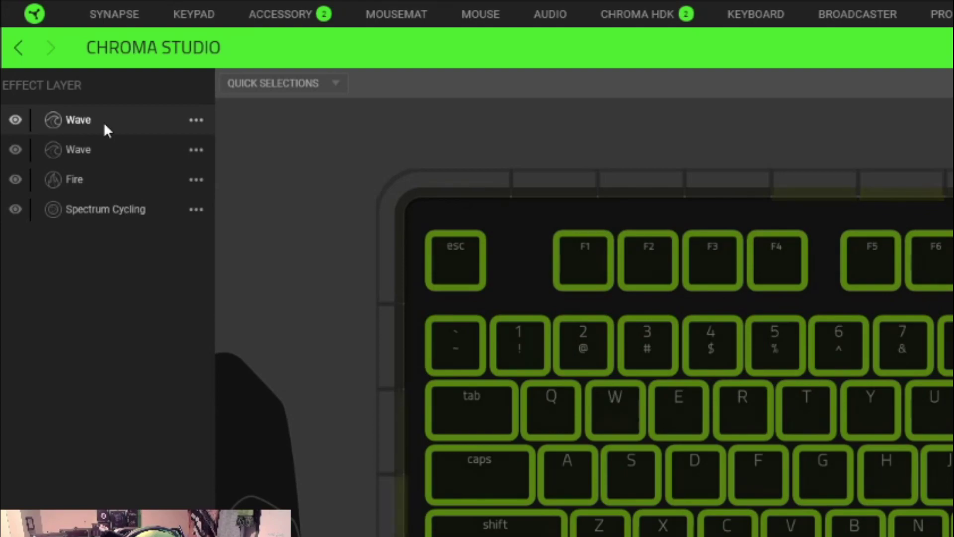
# Step: Duplicate the cyan Wave layer and select the topmost copy
pyautogui.rightClick(103, 122)
pyautogui.click(147, 162)
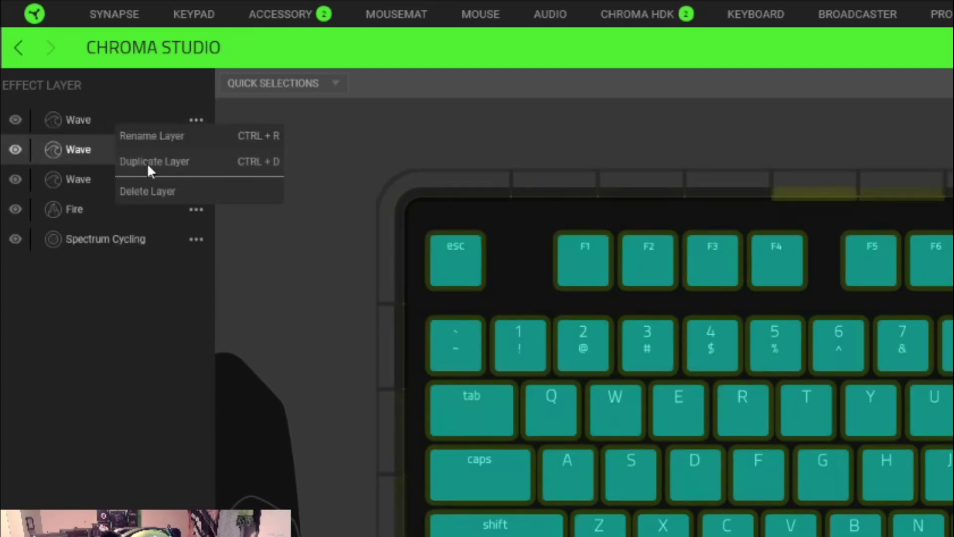
pyautogui.click(98, 117)
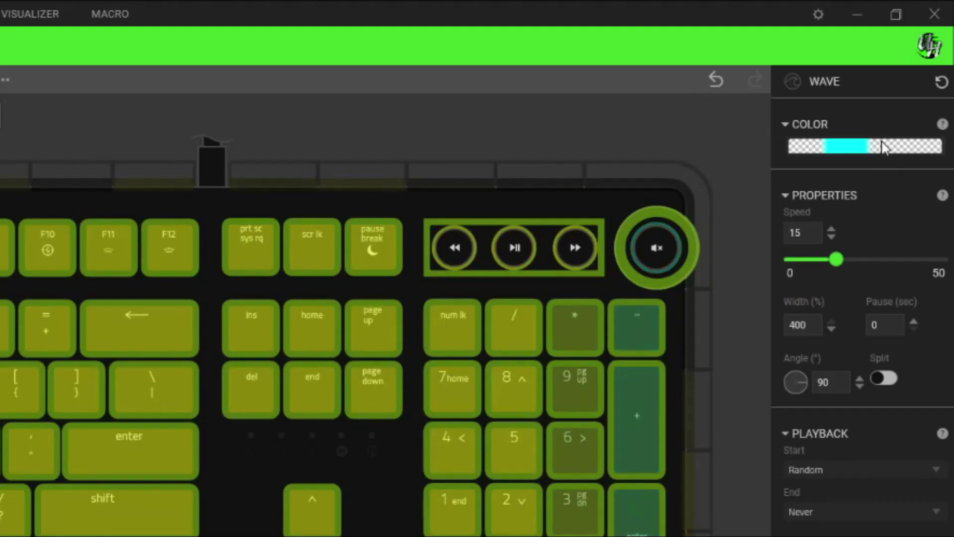
# Step: Remove the transparent stops bordering the new copy's cyan band, then move the first cyan stop beside the second and make it transparent
pyautogui.click(895, 66)
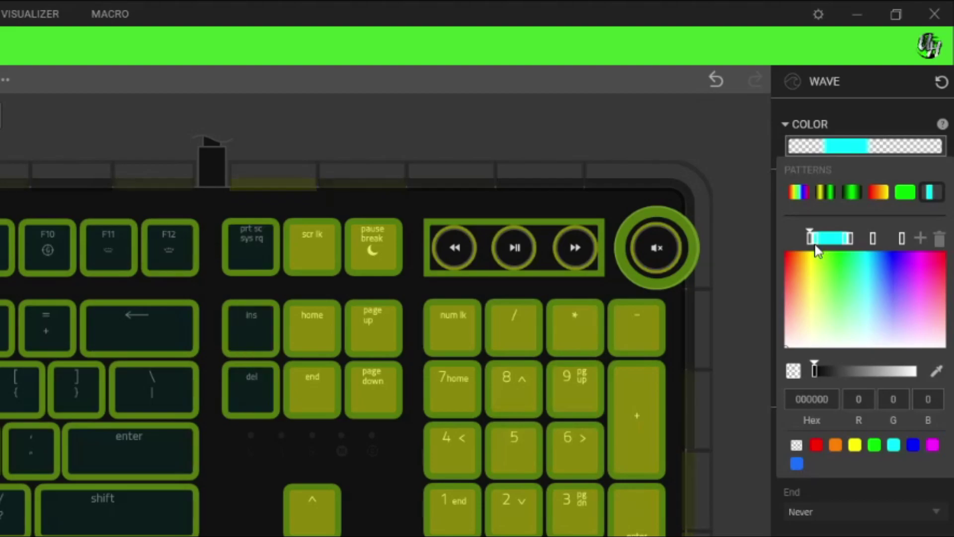
pyautogui.click(850, 239)
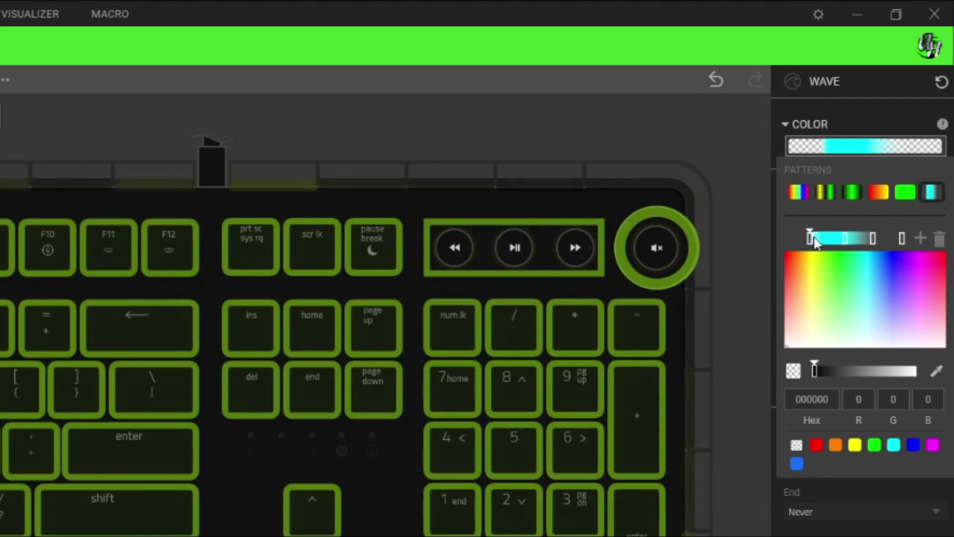
pyautogui.click(939, 240)
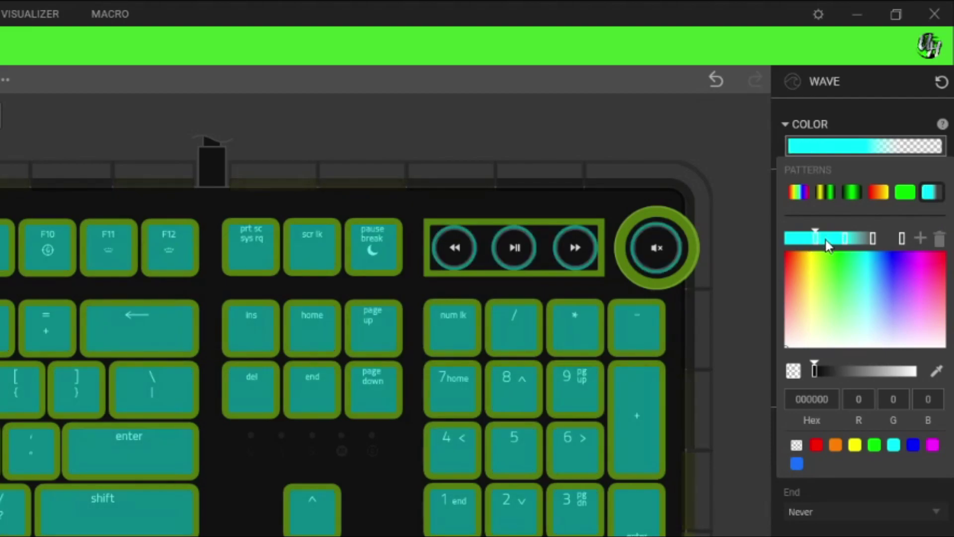
pyautogui.moveTo(818, 243); pyautogui.dragTo(850, 246)
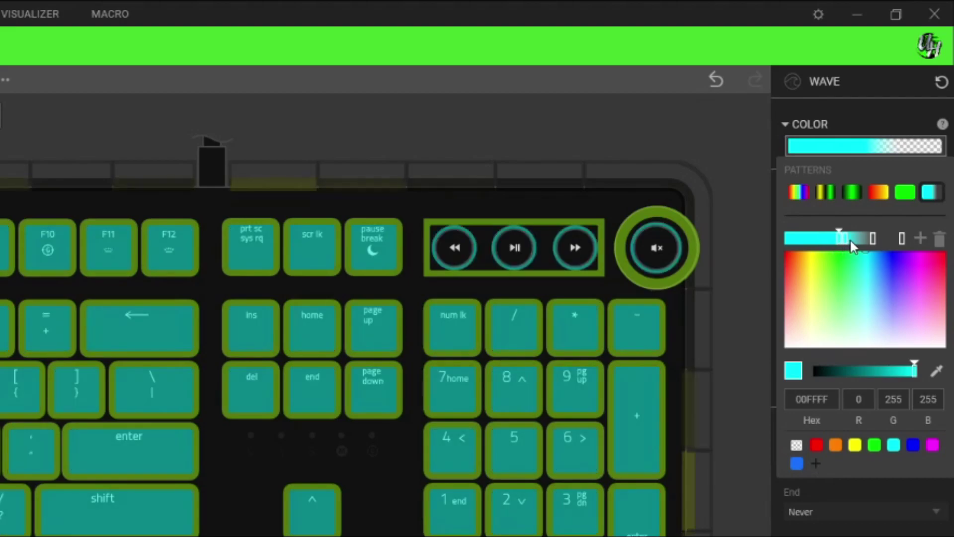
pyautogui.click(797, 445)
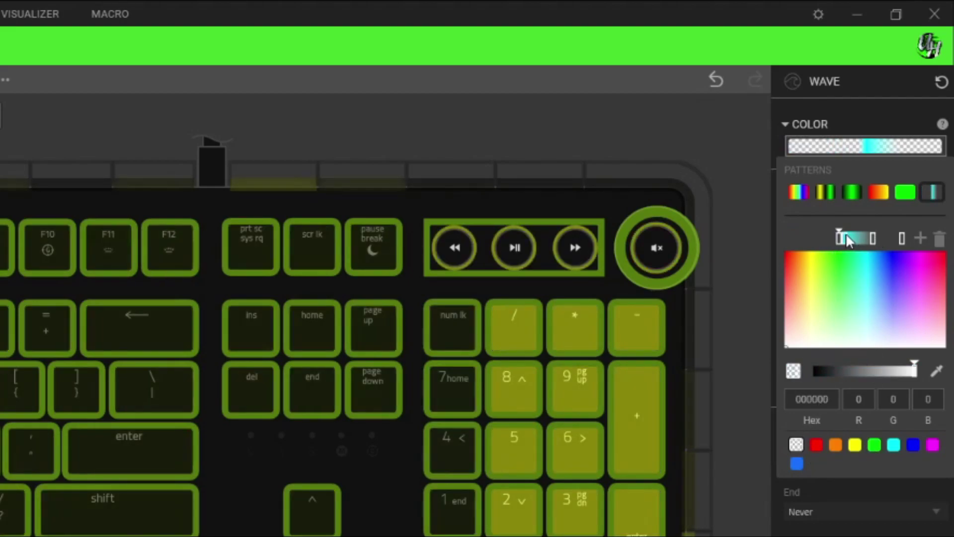
# Step: Make the next two stops after the transparent one in the Wave gradient yellow
pyautogui.click(846, 241)
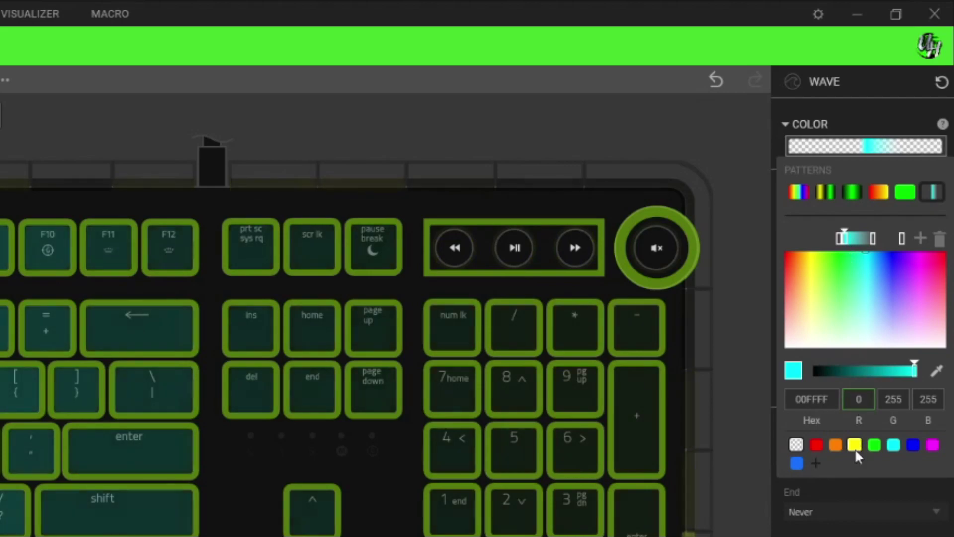
pyautogui.click(854, 444)
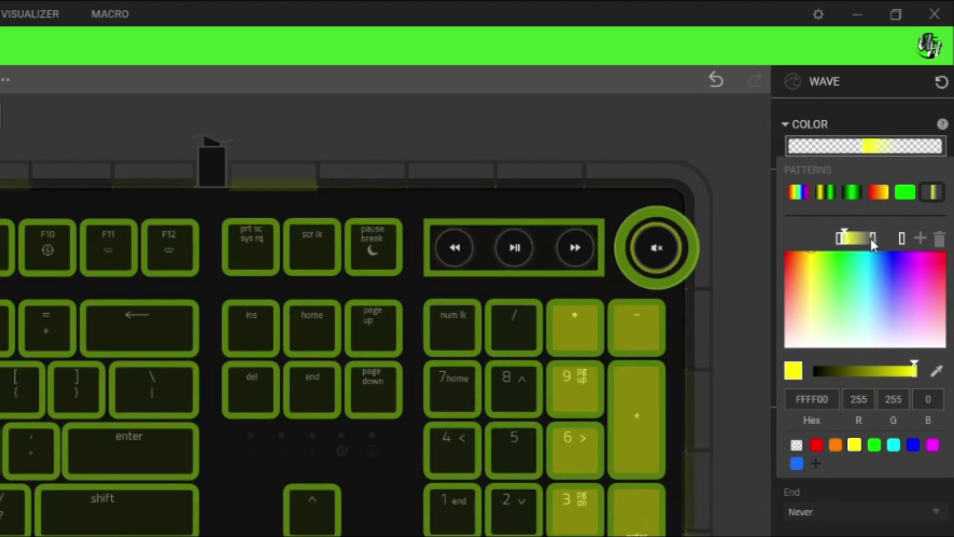
pyautogui.click(872, 238)
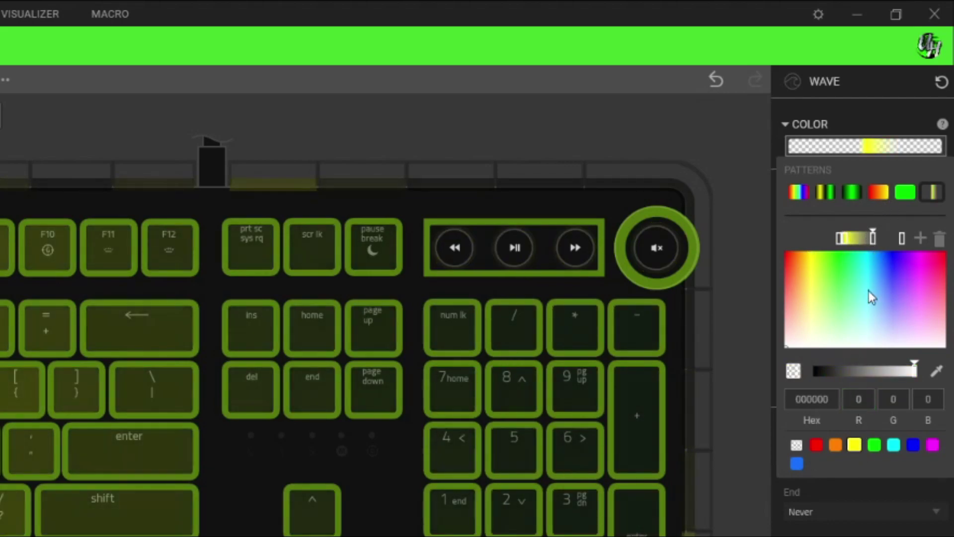
pyautogui.click(855, 445)
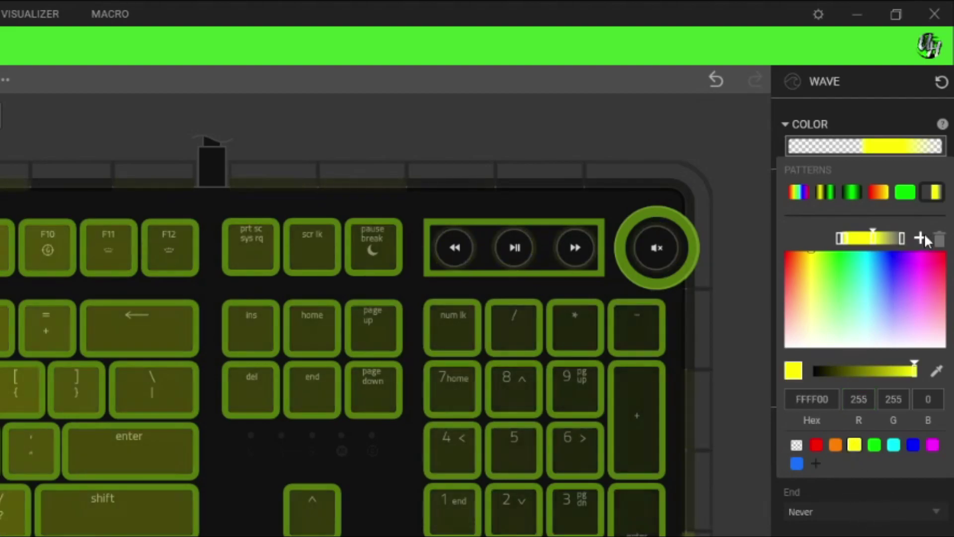
# Step: Add a transparent stop just after the second yellow stop of the Wave gradient and close the color picker
pyautogui.click(920, 238)
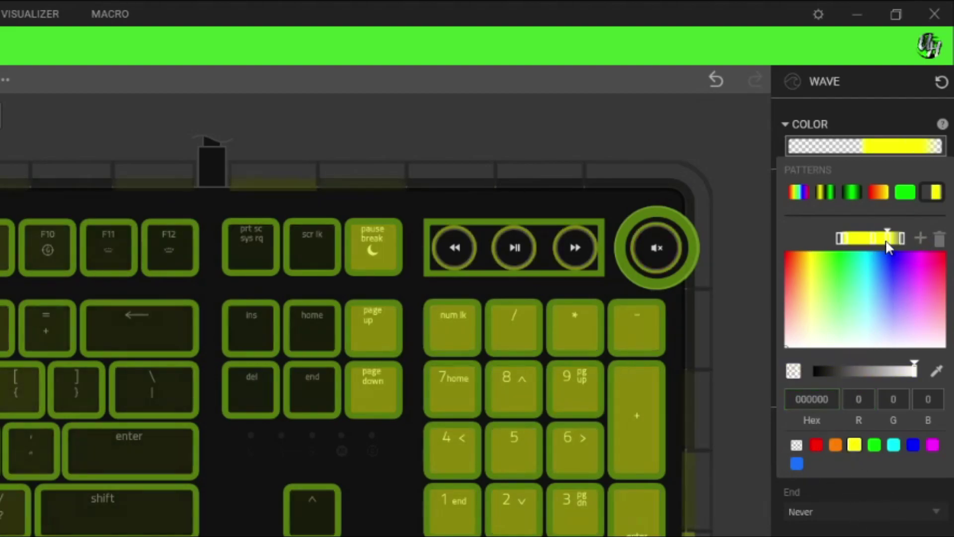
pyautogui.click(854, 445)
pyautogui.moveTo(880, 241); pyautogui.dragTo(876, 243)
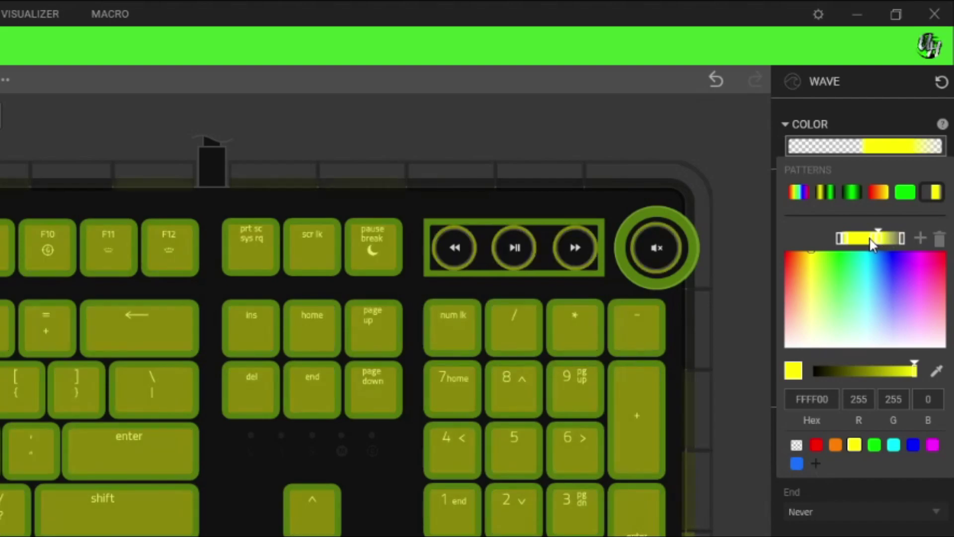
pyautogui.click(796, 445)
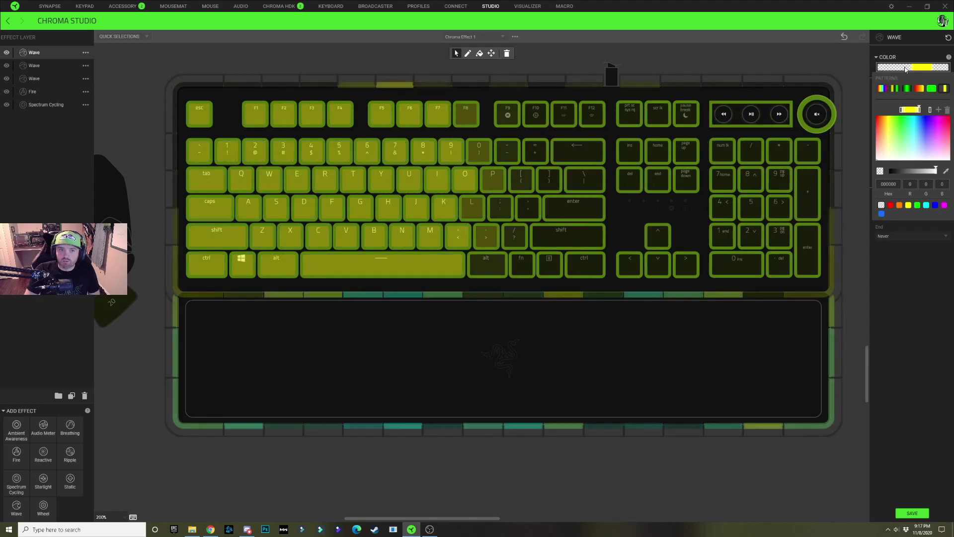
pyautogui.click(888, 283)
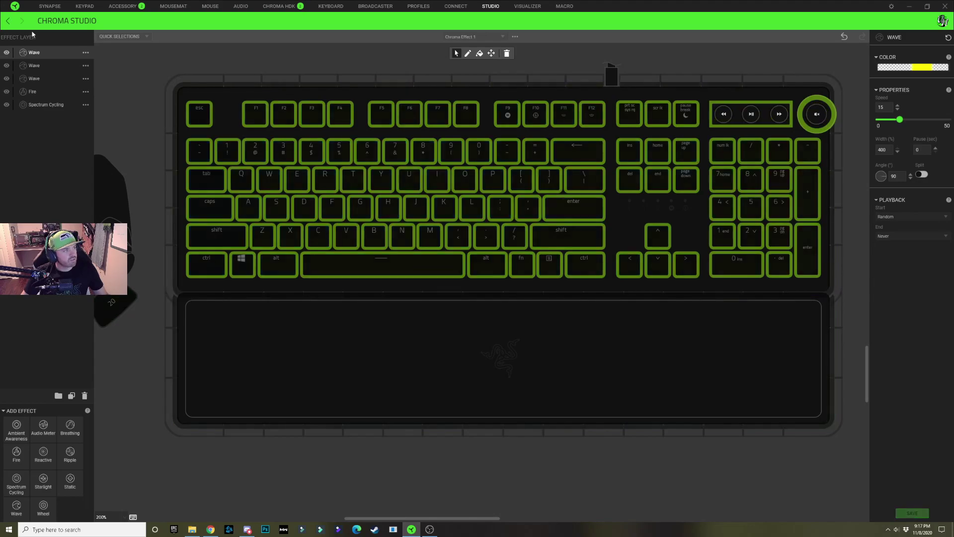
# Step: Duplicate the topmost Wave layer with the shifted yellow band and select its copy
pyautogui.rightClick(45, 57)
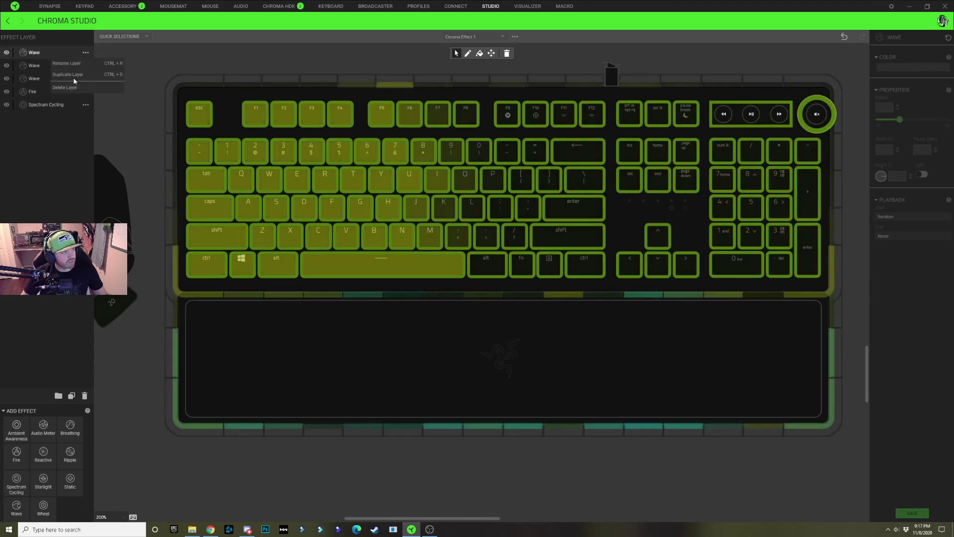
pyautogui.click(70, 74)
pyautogui.click(47, 54)
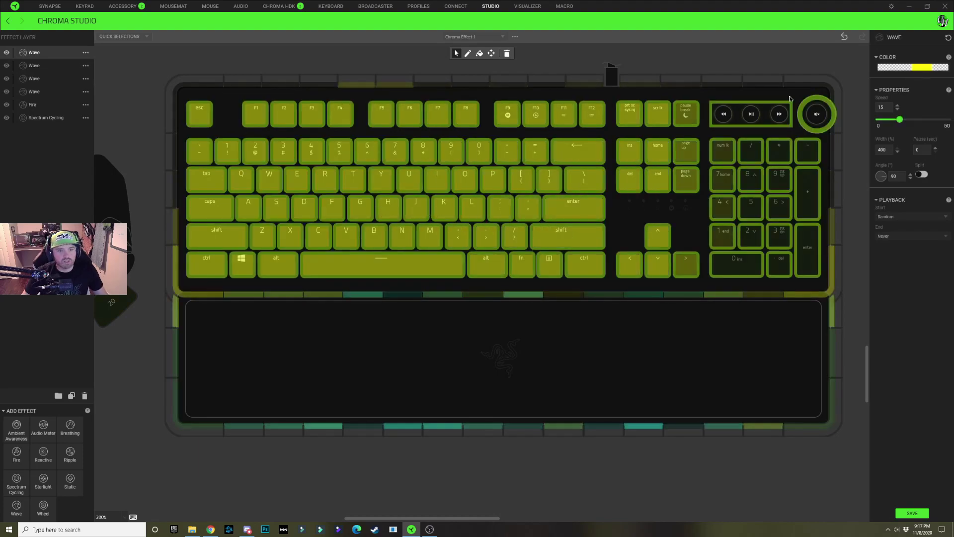
# Step: Remove the transparent stop just after the yellow band in the topmost Wave's gradient and make the last two stops cyan
pyautogui.click(925, 67)
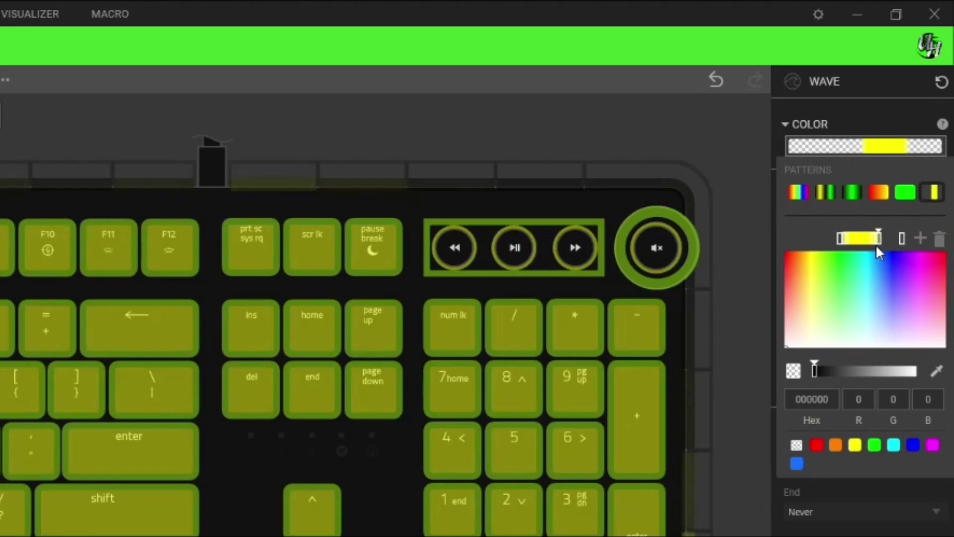
pyautogui.click(940, 242)
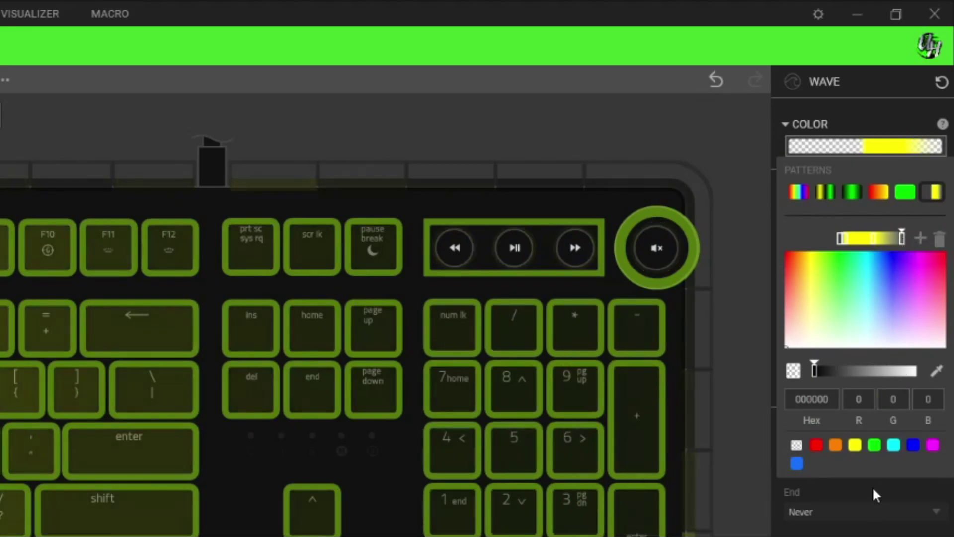
pyautogui.click(894, 443)
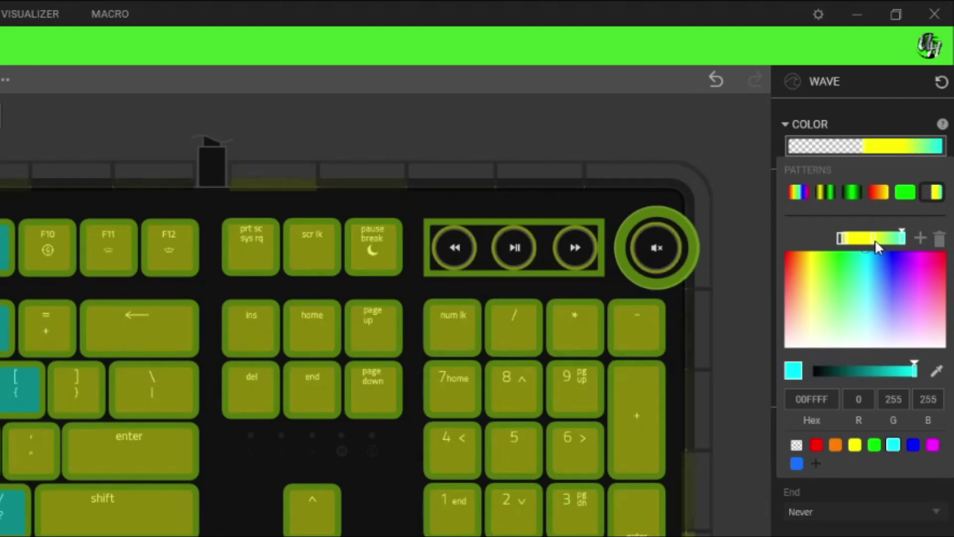
pyautogui.click(874, 240)
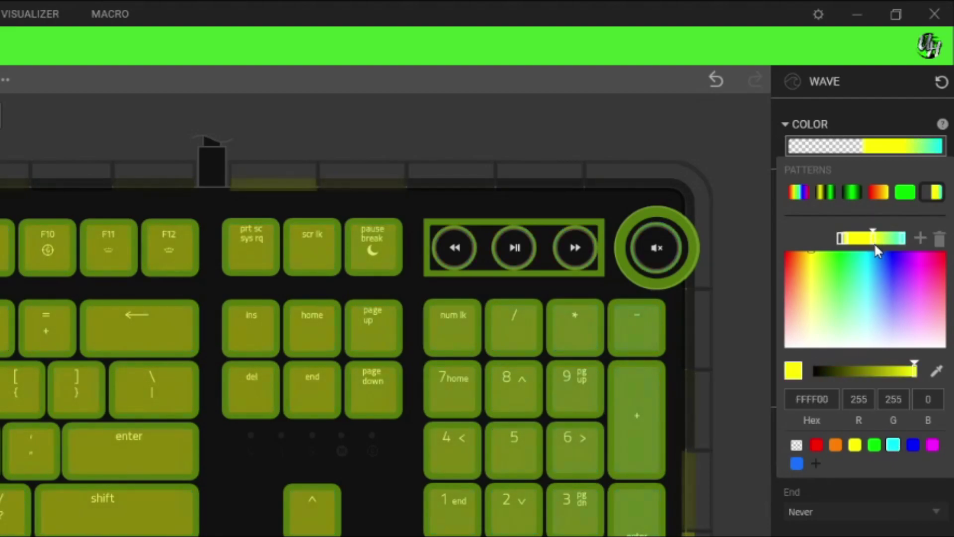
pyautogui.click(897, 445)
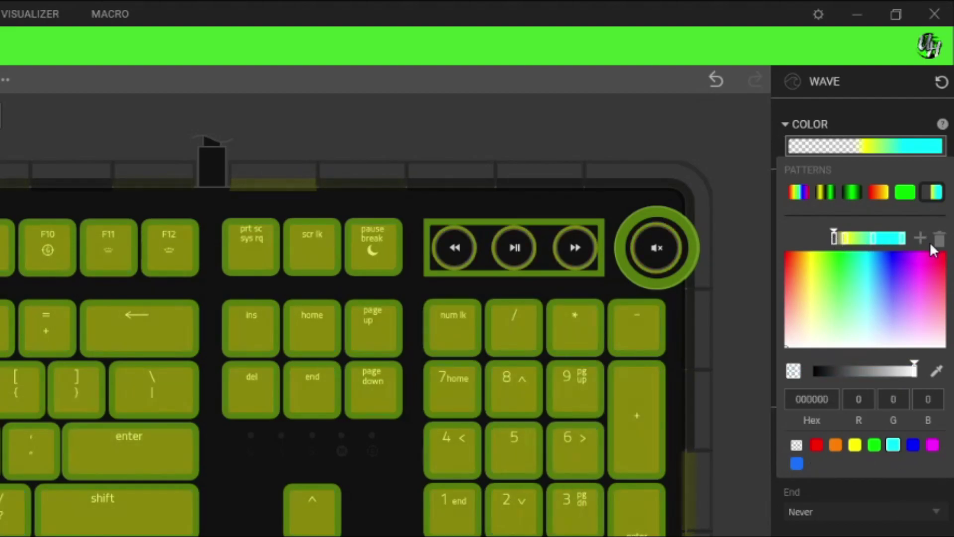
# Step: Remove the transparent stop before the yellow one, then move the yellow stop beside the cyan band and make it transparent
pyautogui.moveTo(845, 239); pyautogui.dragTo(874, 239)
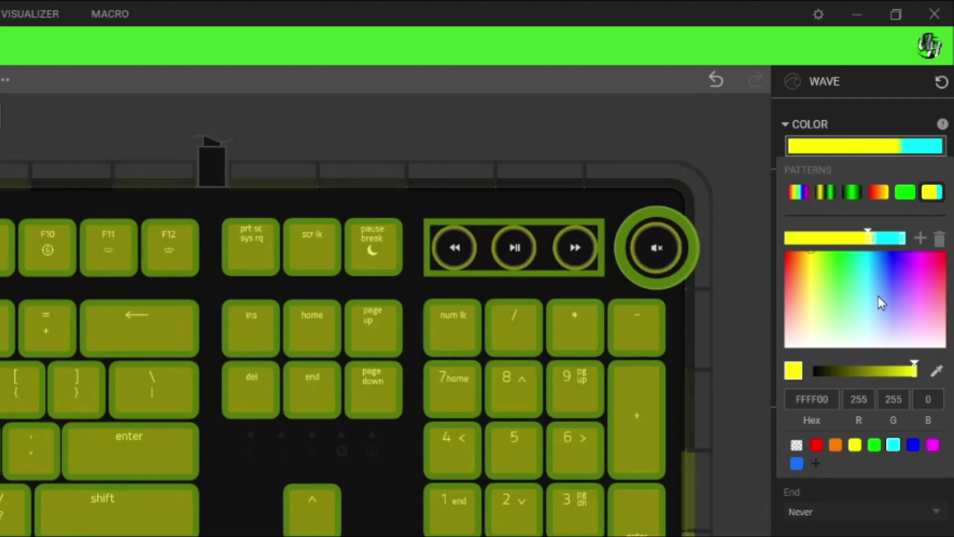
pyautogui.click(797, 444)
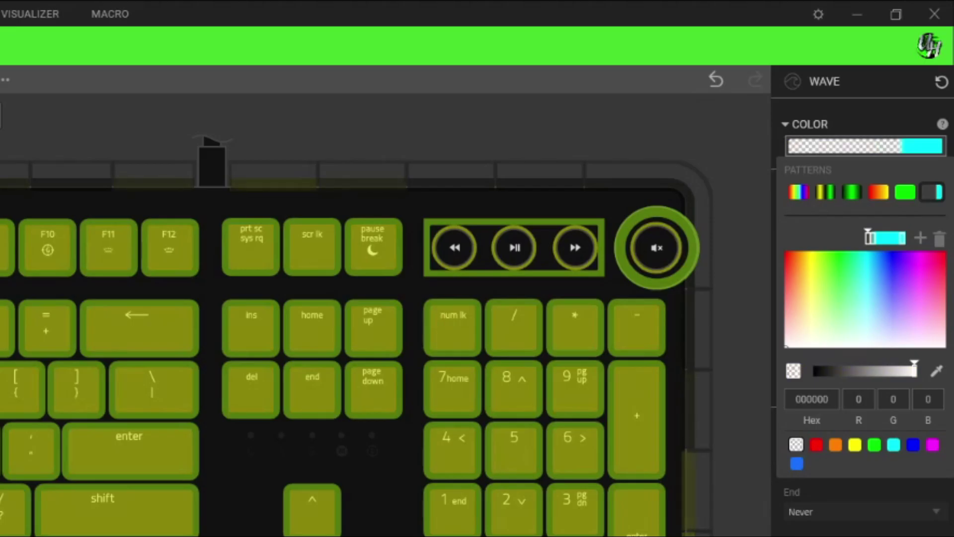
pyautogui.click(446, 134)
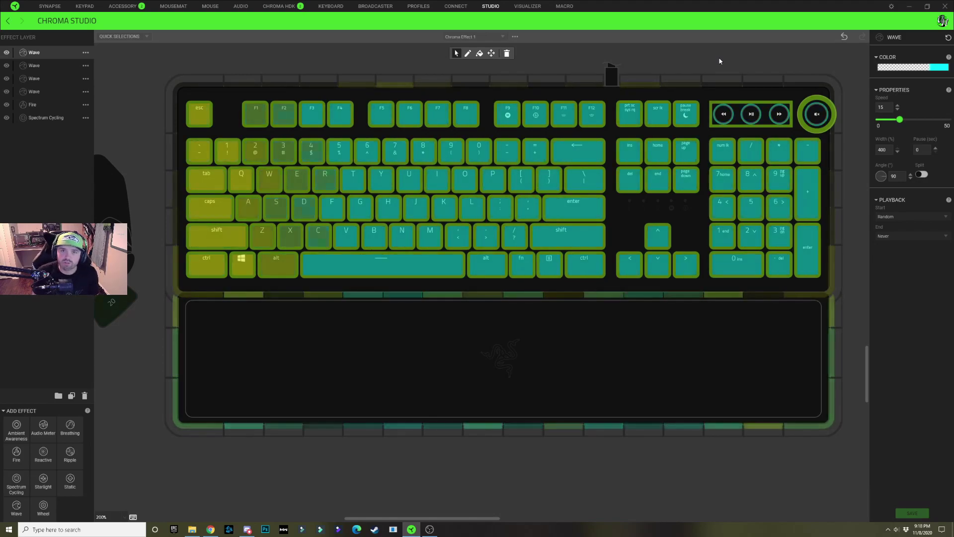
# Step: Rename the four Wave layers, from the topmost down, as 2, 0, 7 and 77
pyautogui.doubleClick(47, 53)
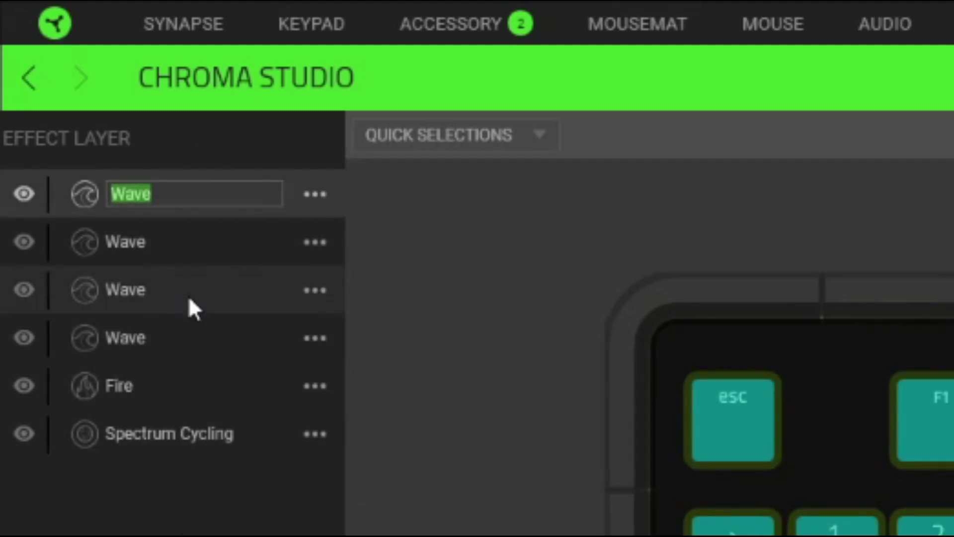
pyautogui.write('2')
pyautogui.doubleClick(159, 243)
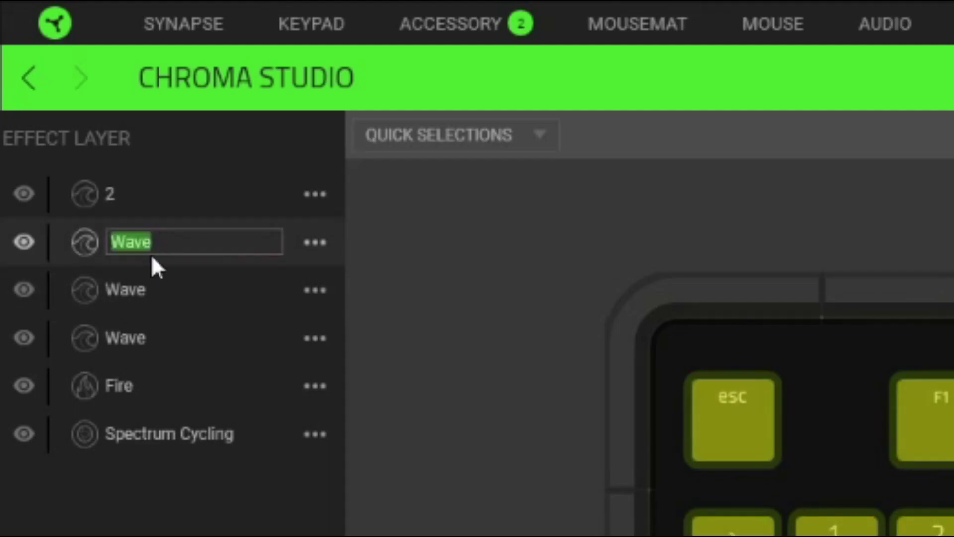
pyautogui.click(150, 293)
pyautogui.doubleClick(150, 290)
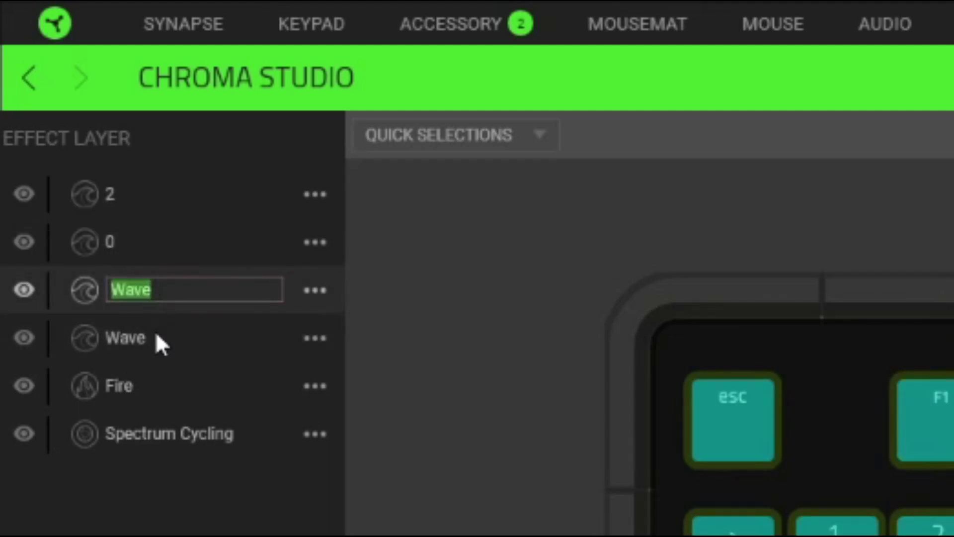
pyautogui.write('7')
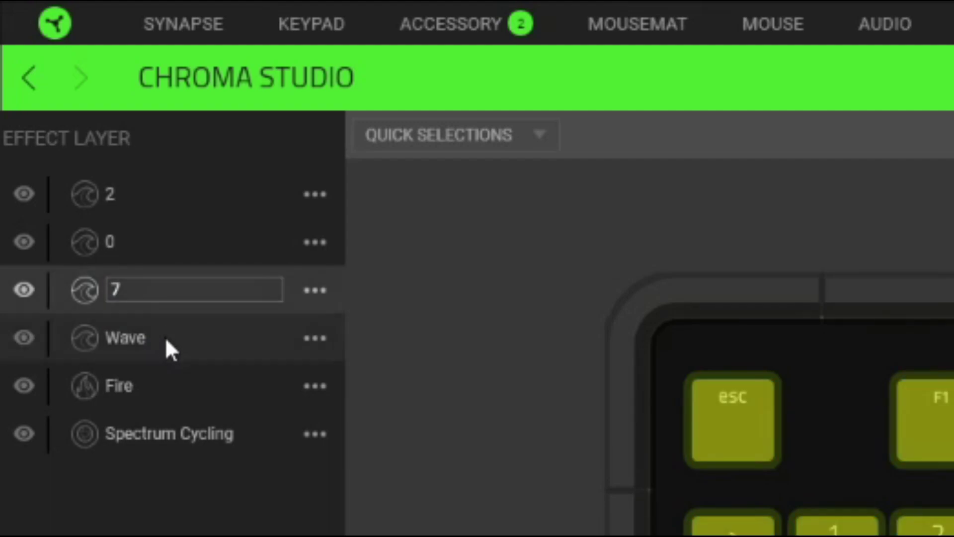
pyautogui.doubleClick(166, 341)
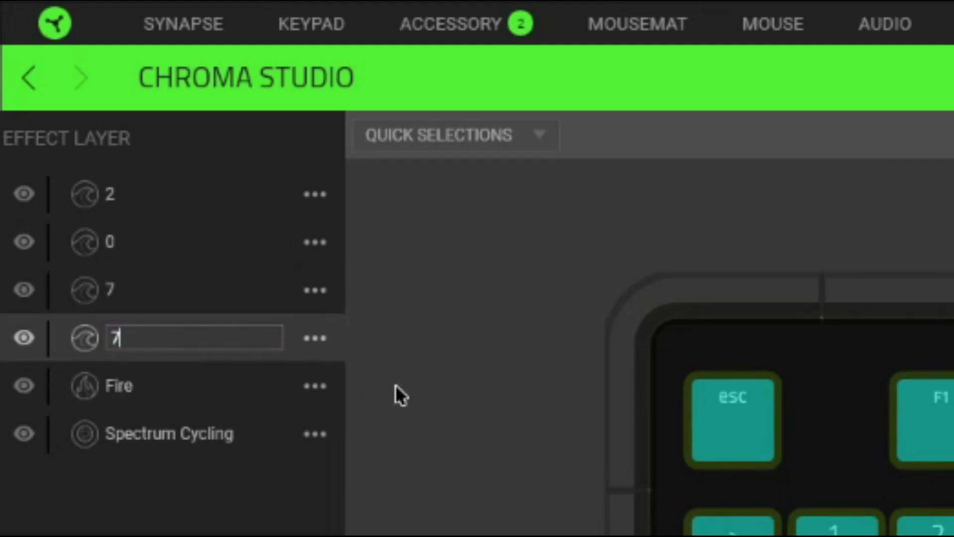
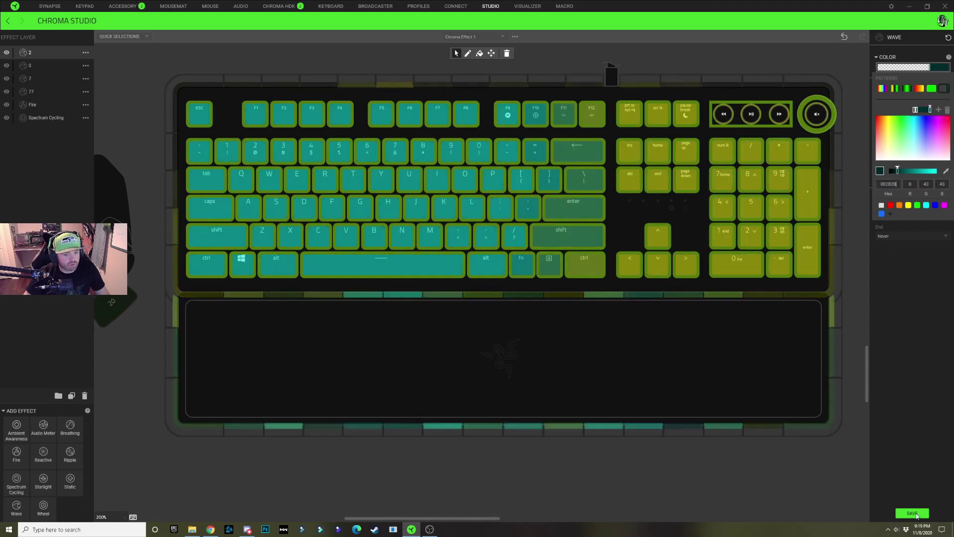
# Step: Dim both cyan stops in the gradient of Wave layer 7 to hex 002B2B
pyautogui.click(907, 425)
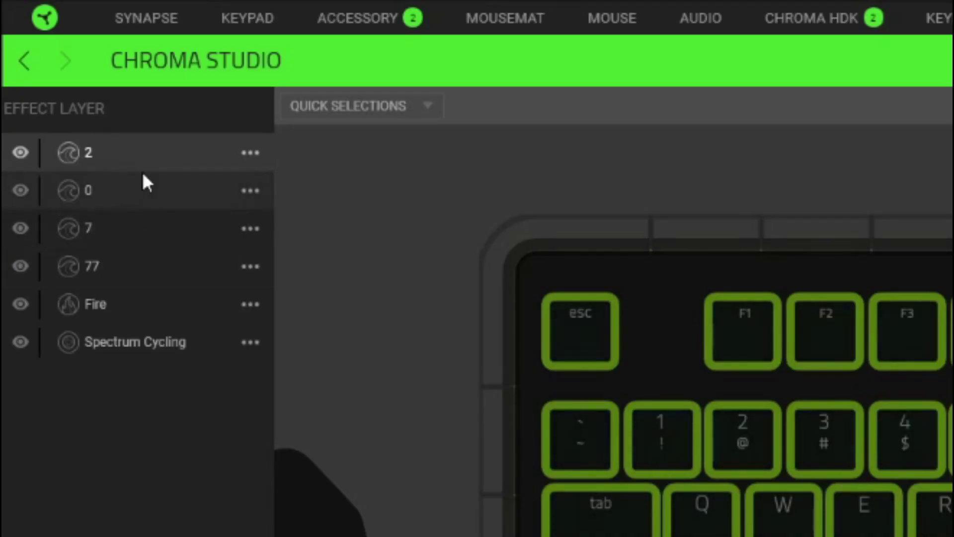
pyautogui.click(84, 236)
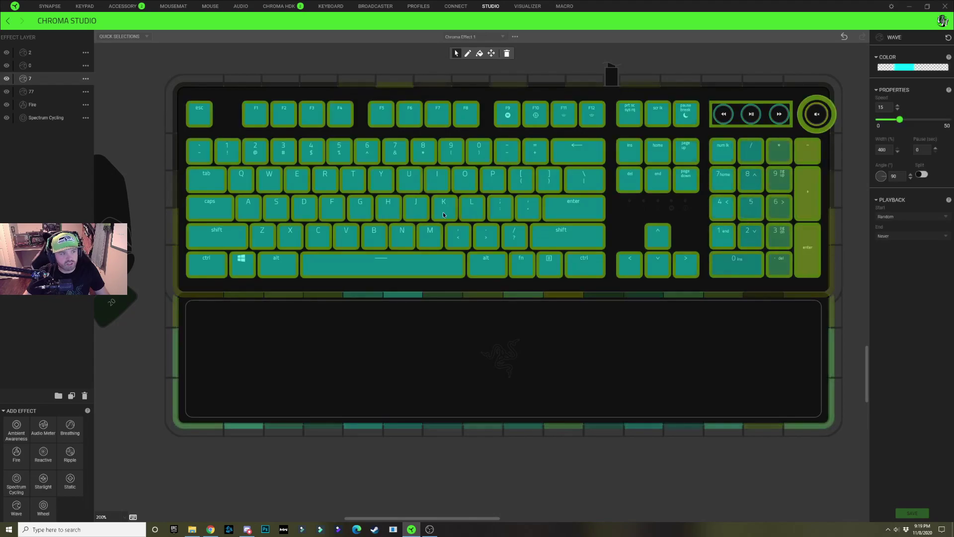
pyautogui.click(906, 68)
pyautogui.click(894, 110)
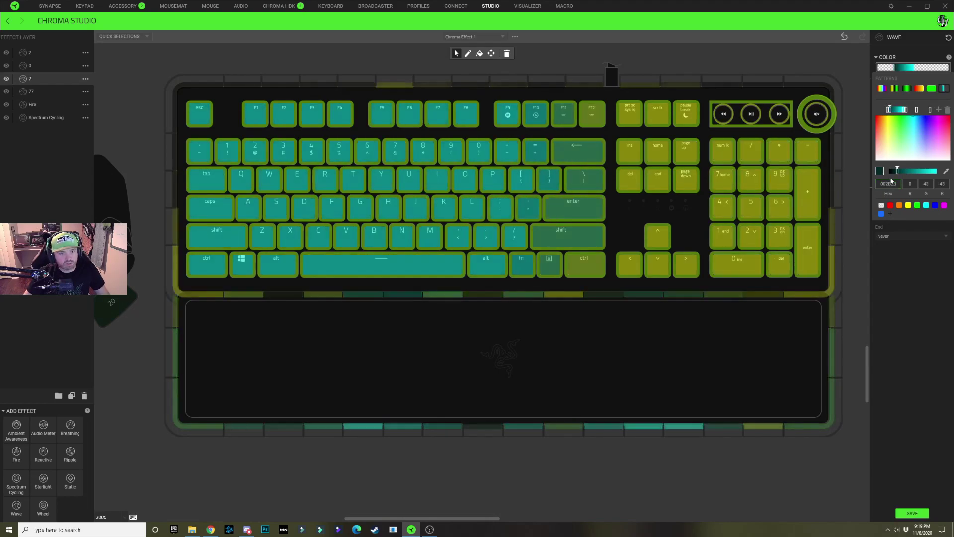
pyautogui.click(904, 110)
pyautogui.click(935, 171)
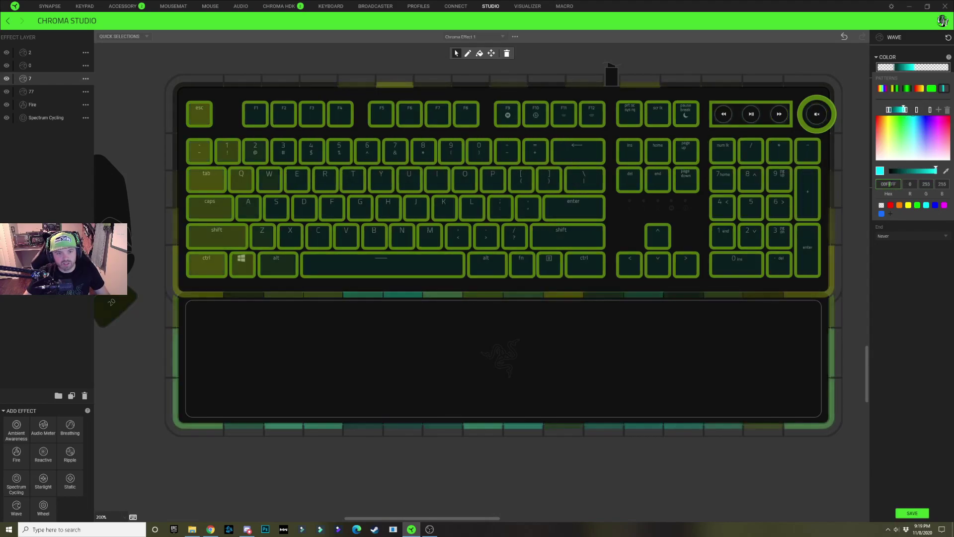
pyautogui.hotkey('ctrl', 'z')
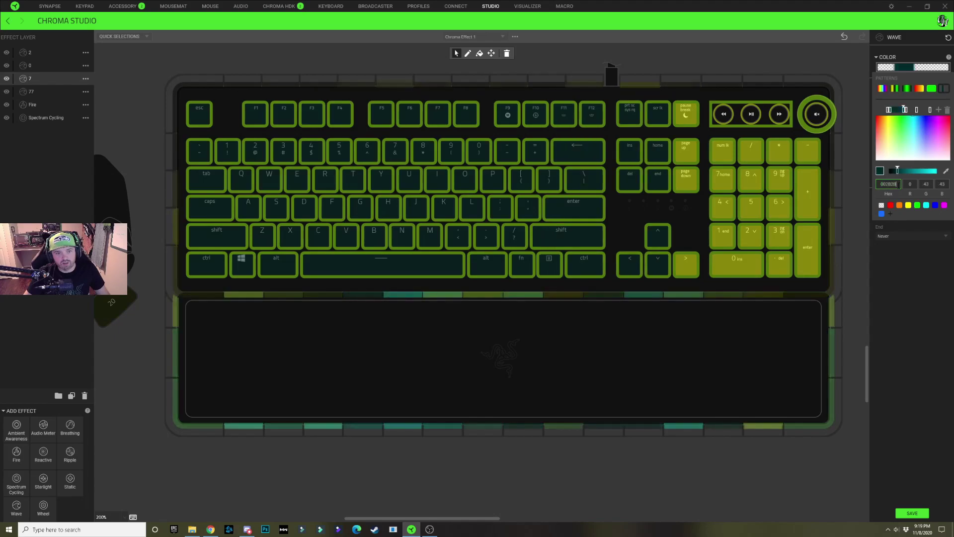
pyautogui.click(914, 225)
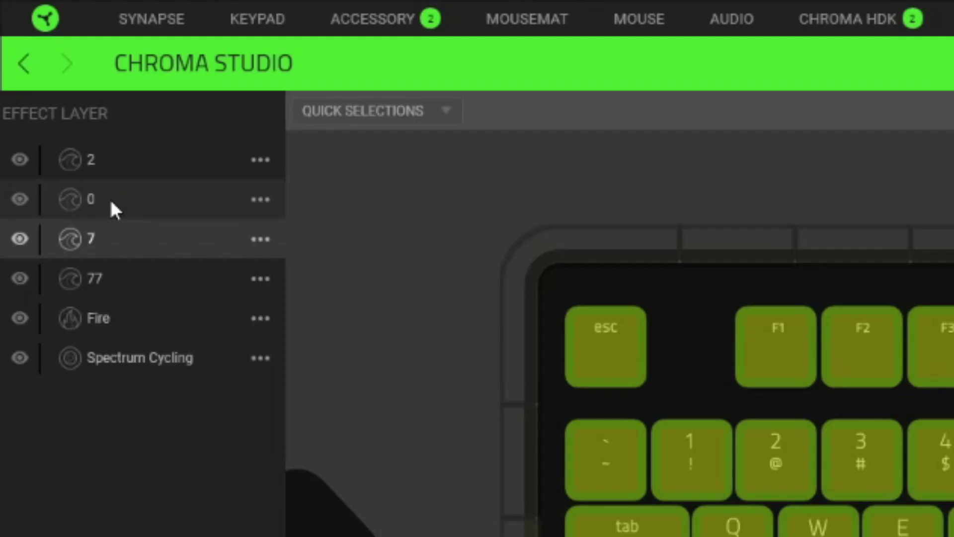
# Step: Dim both yellow stops in the gradient of Wave layer 0 to hex 262600
pyautogui.click(21, 68)
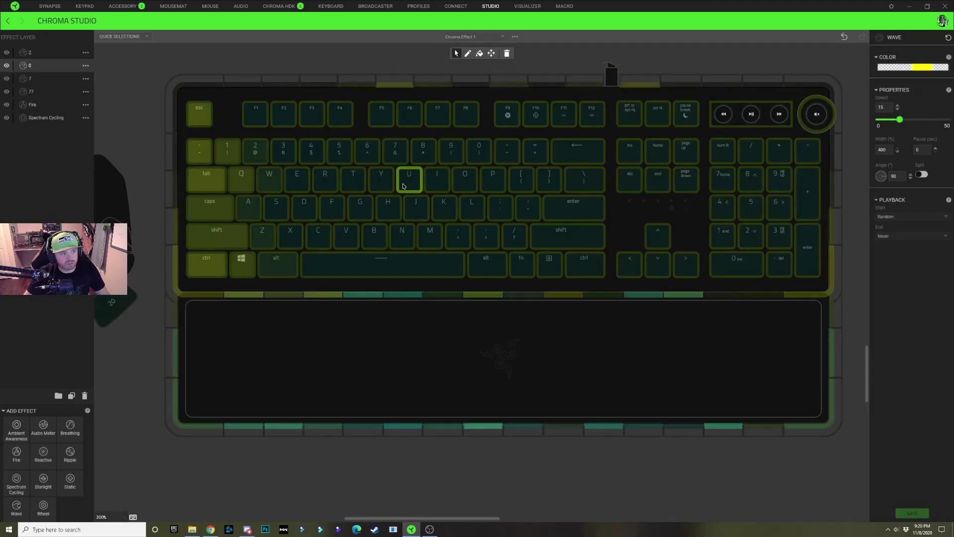
pyautogui.click(916, 67)
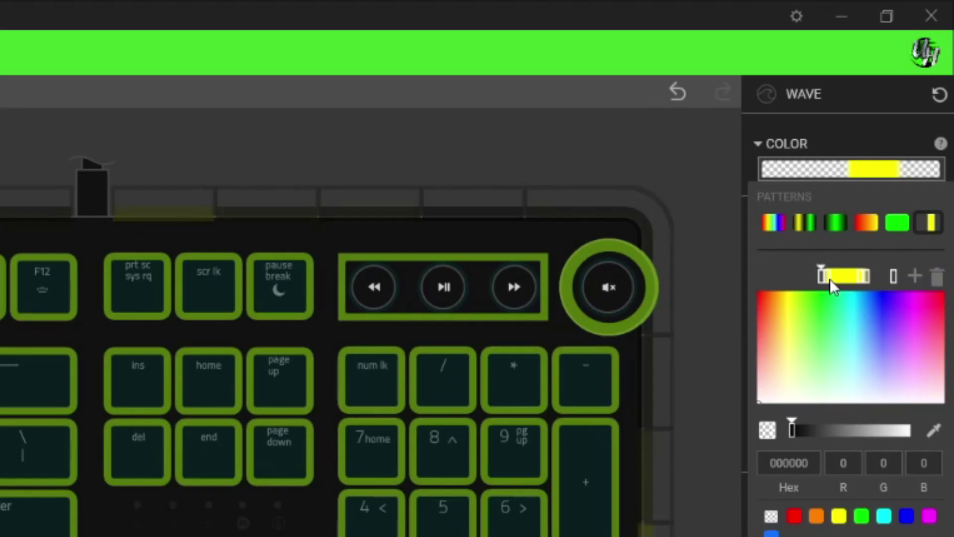
pyautogui.click(829, 278)
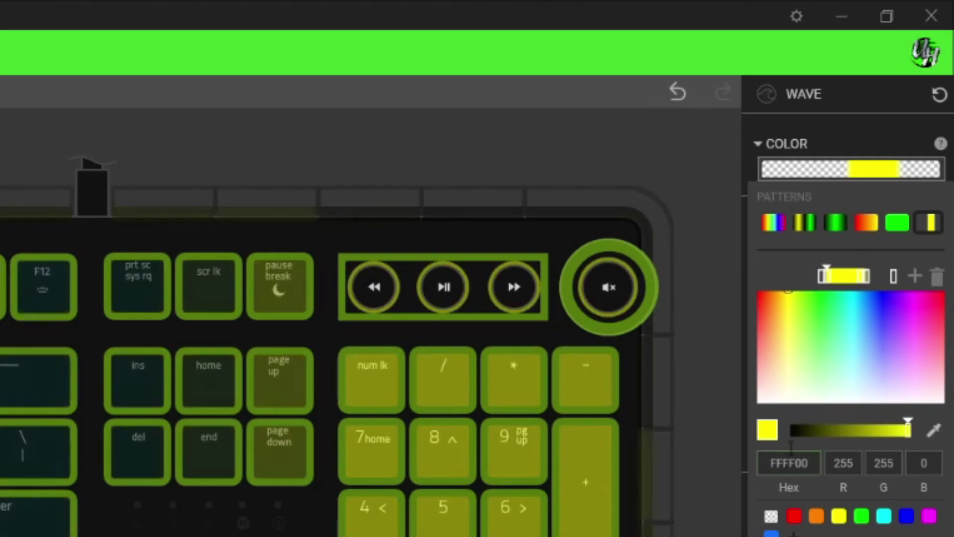
pyautogui.click(809, 430)
pyautogui.moveTo(809, 432); pyautogui.dragTo(811, 431)
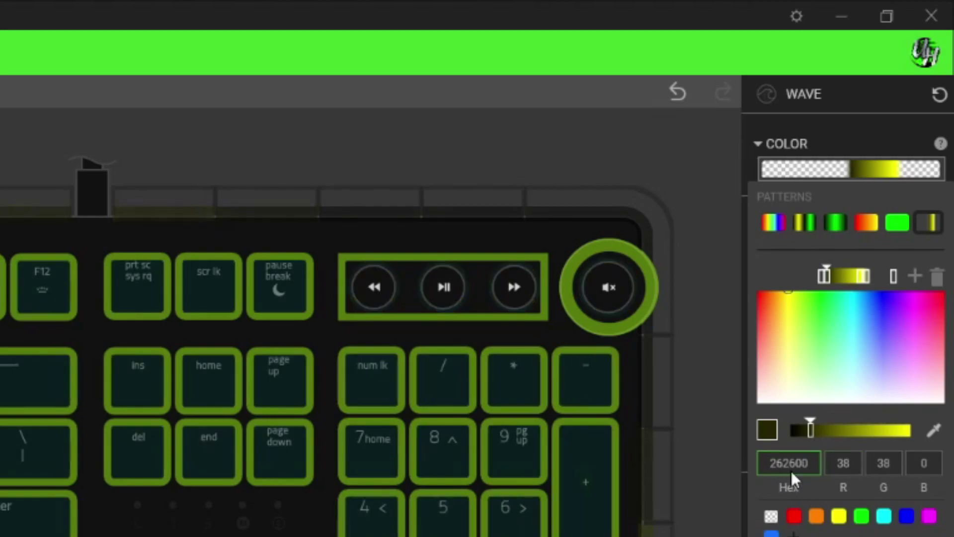
pyautogui.doubleClick(795, 465)
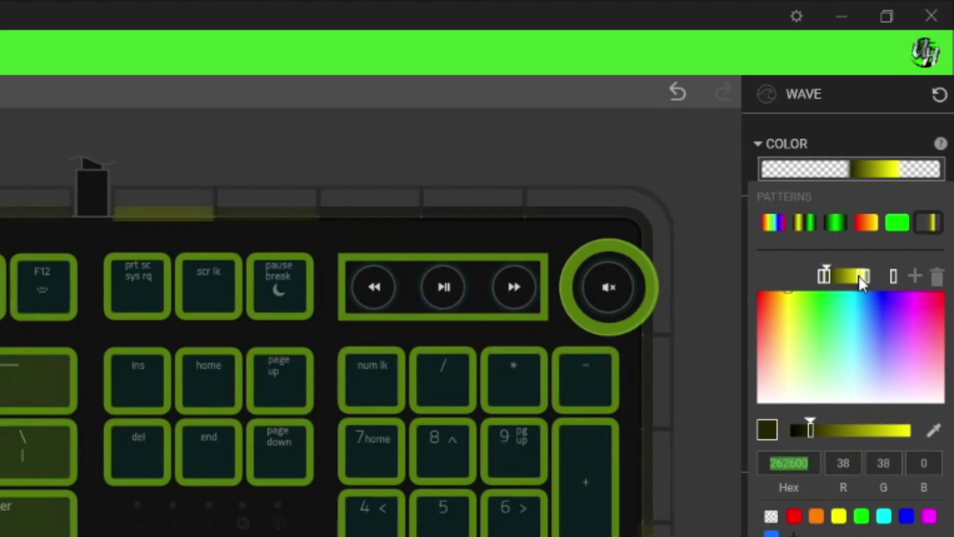
pyautogui.write('FFFF00')
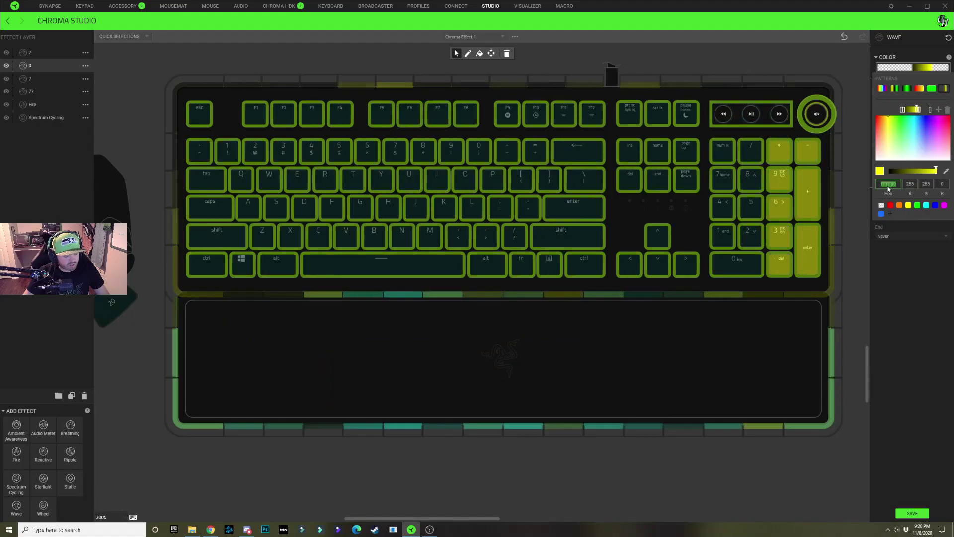
pyautogui.click(919, 109)
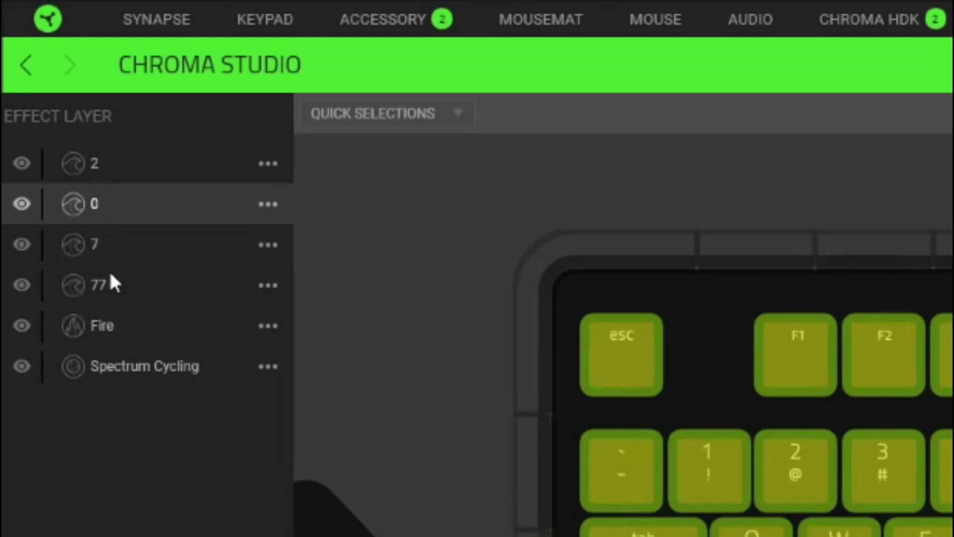
# Step: Dim both yellow stops in the gradient of Wave layer 77 to hex 262600
pyautogui.click(131, 290)
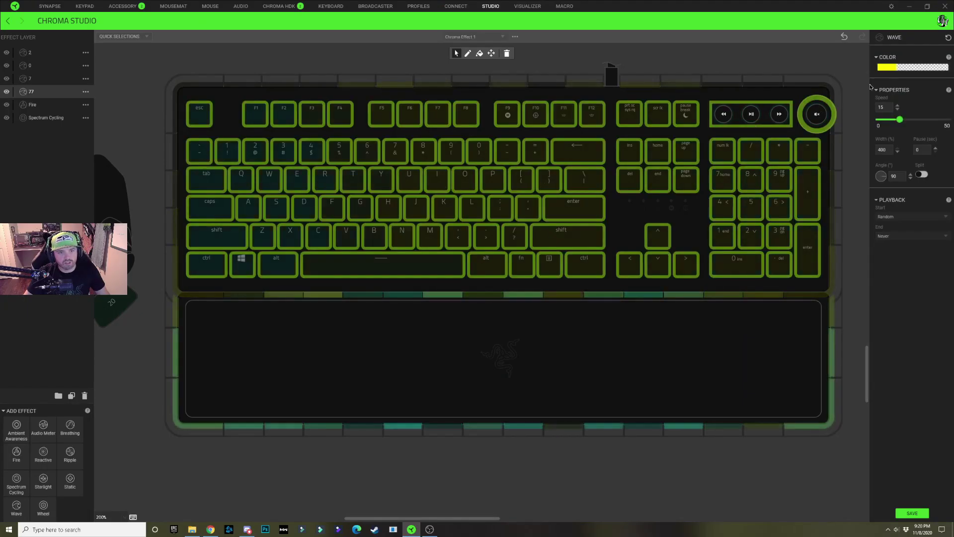
pyautogui.click(898, 69)
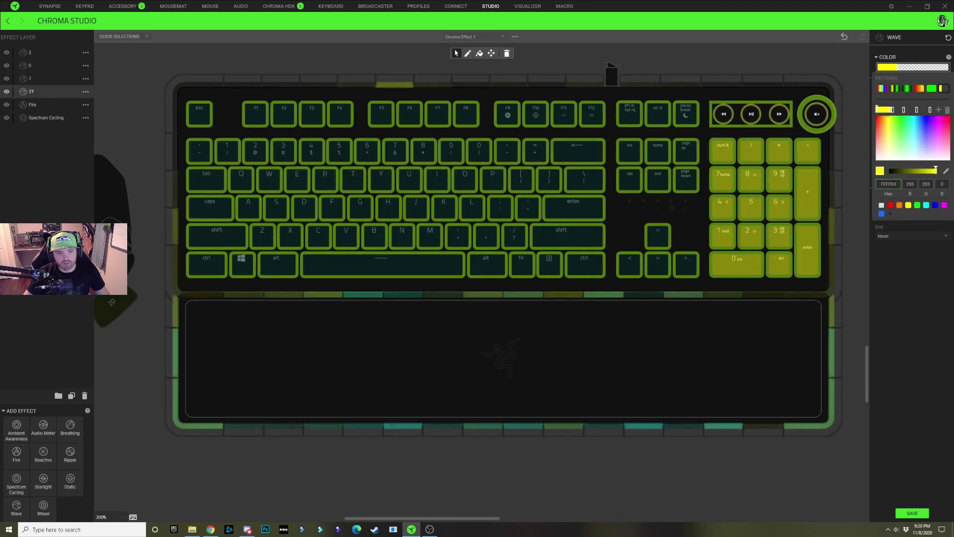
pyautogui.click(893, 184)
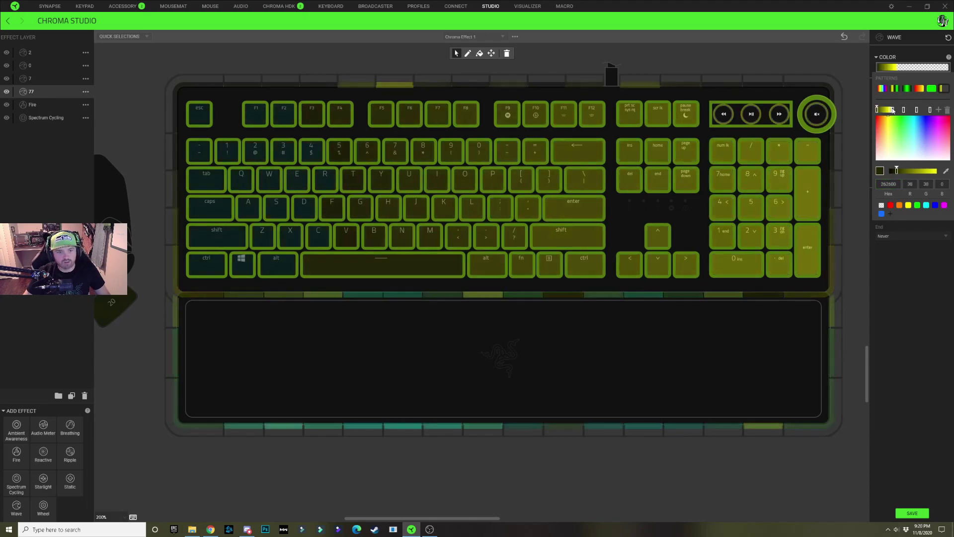
pyautogui.click(624, 64)
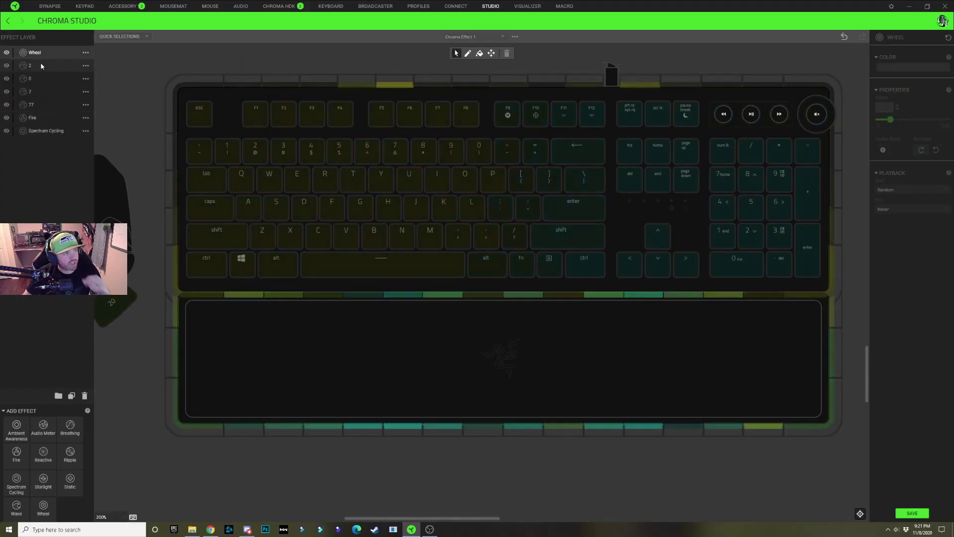
# Step: Assign the Wheel layer to the left-side keys from Esc to the space bar, plus F11, F12, media keys and most navigation and number pad keys
pyautogui.click(197, 116)
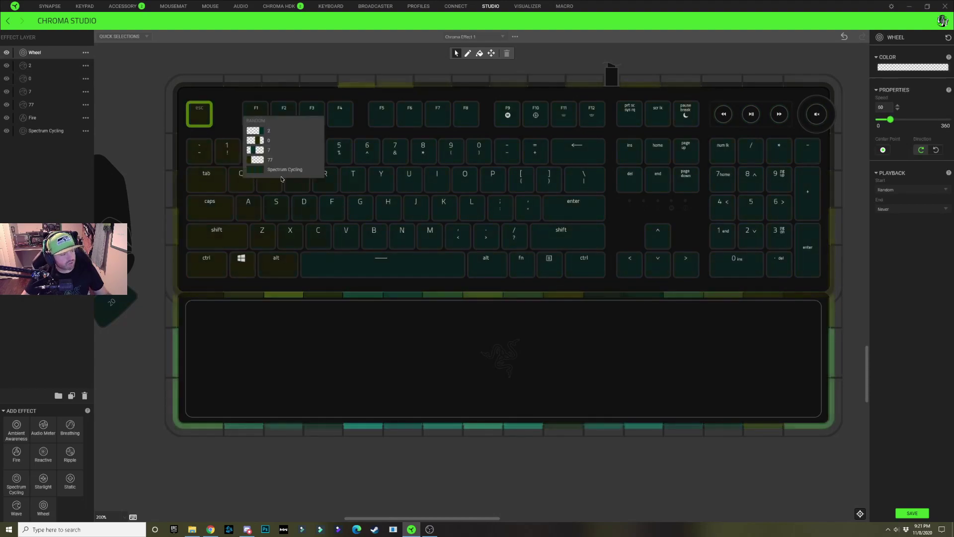
pyautogui.keyDown('ctrl'); pyautogui.click(200, 152); pyautogui.keyUp('ctrl')
pyautogui.keyDown('ctrl'); pyautogui.click(227, 151); pyautogui.keyUp('ctrl')
pyautogui.keyDown('ctrl'); pyautogui.click(206, 179); pyautogui.keyUp('ctrl')
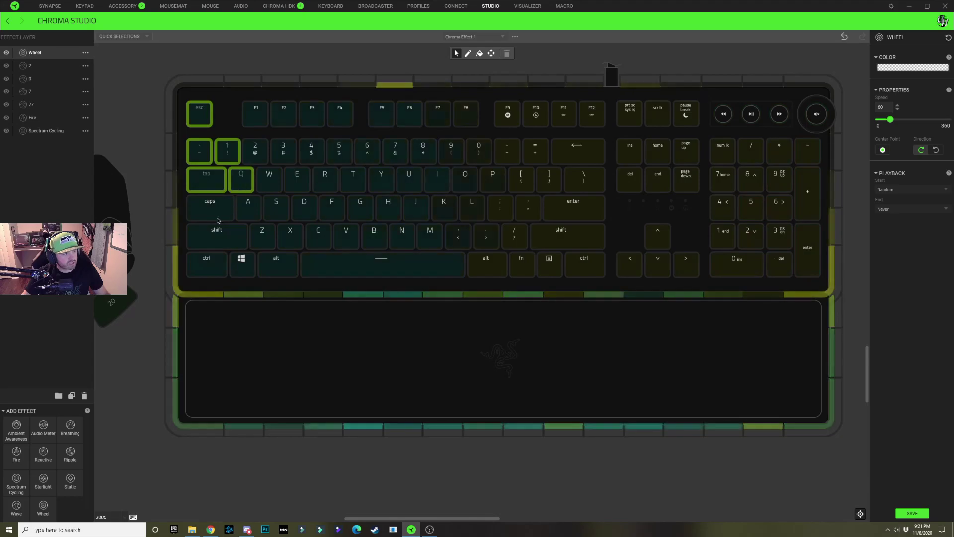
pyautogui.moveTo(217, 220); pyautogui.dragTo(268, 222)
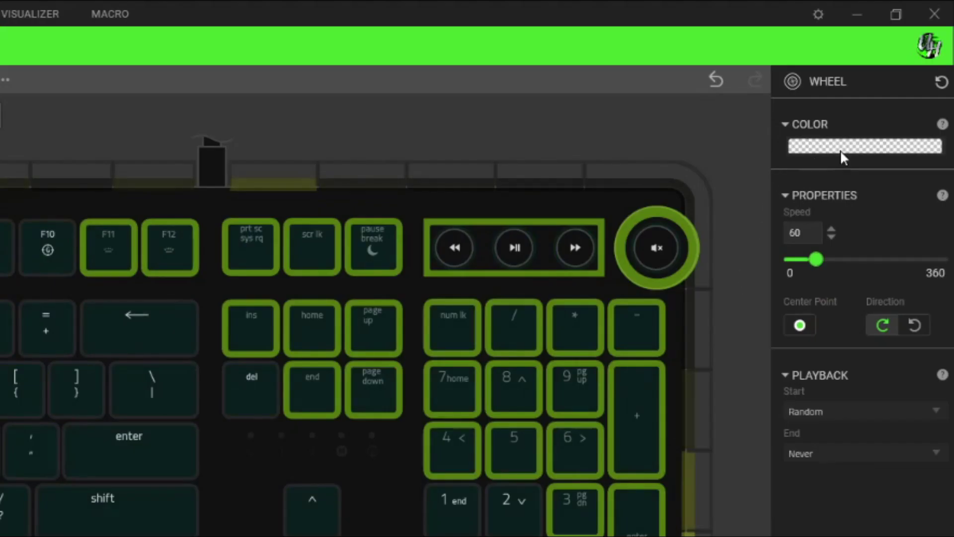
# Step: Give the Wheel effect a five-stop gradient alternating yellow (FFFF00) and cyan (00FFFF), starting and ending with yellow
pyautogui.click(840, 149)
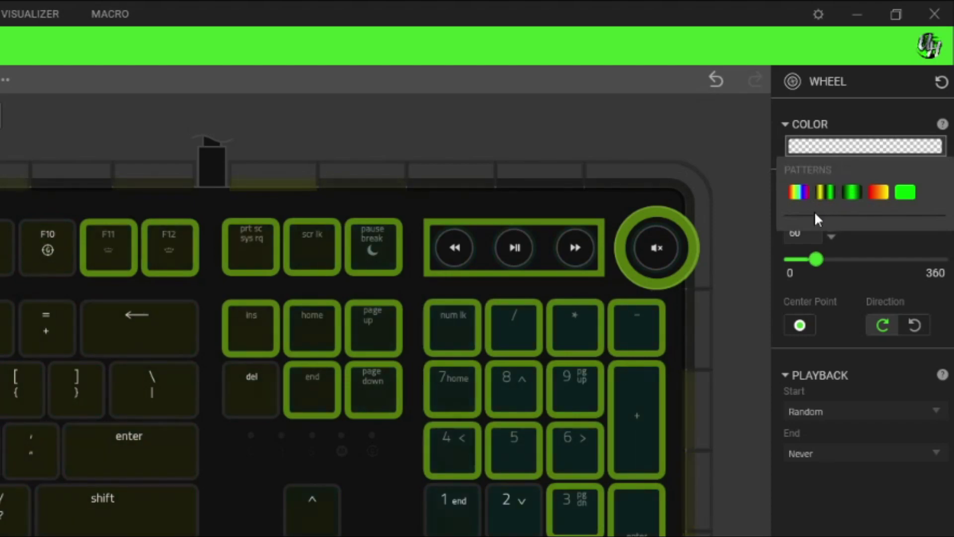
pyautogui.click(825, 193)
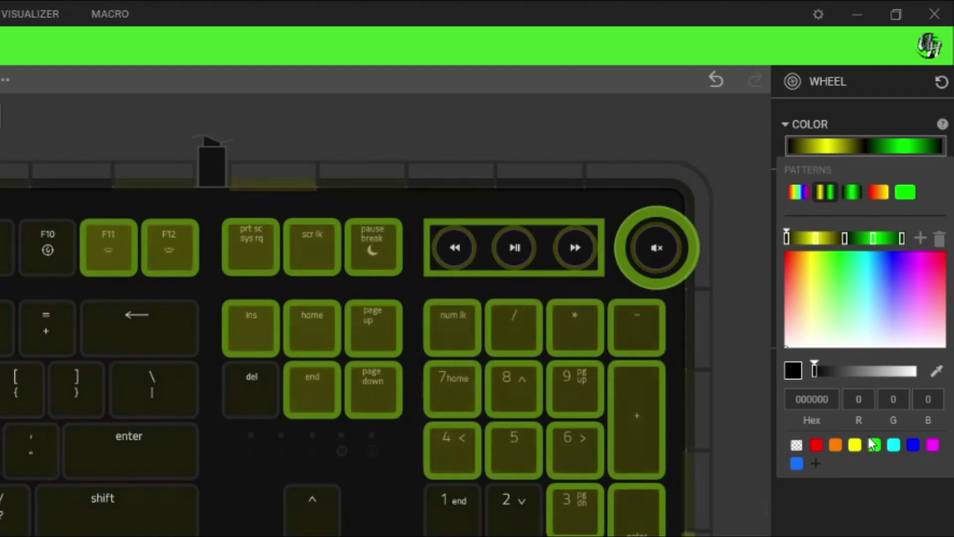
pyautogui.click(855, 445)
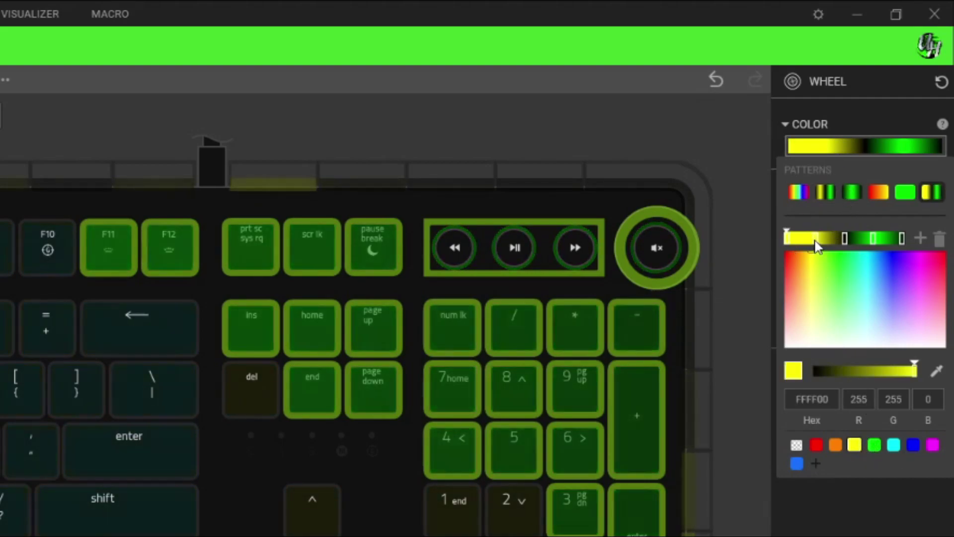
pyautogui.click(815, 241)
pyautogui.click(893, 446)
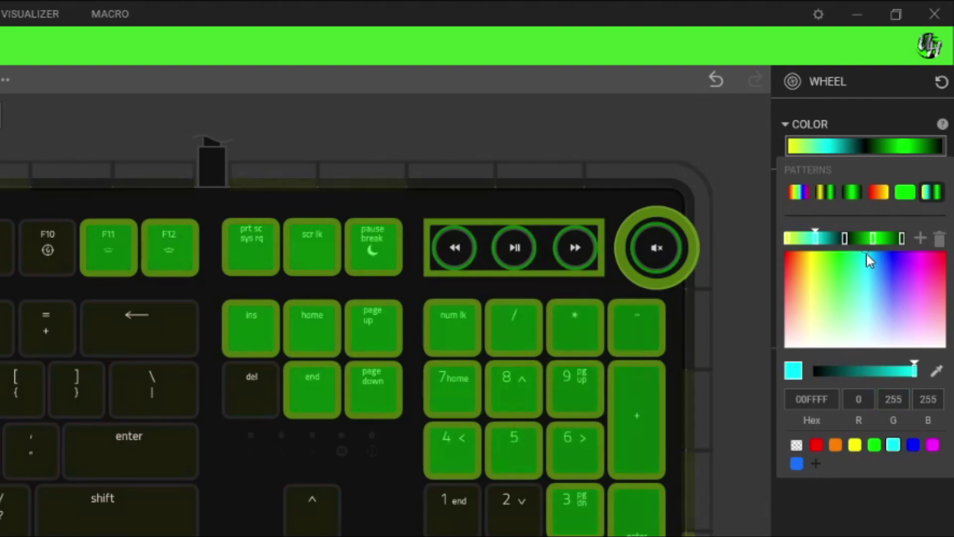
pyautogui.click(844, 239)
pyautogui.click(855, 445)
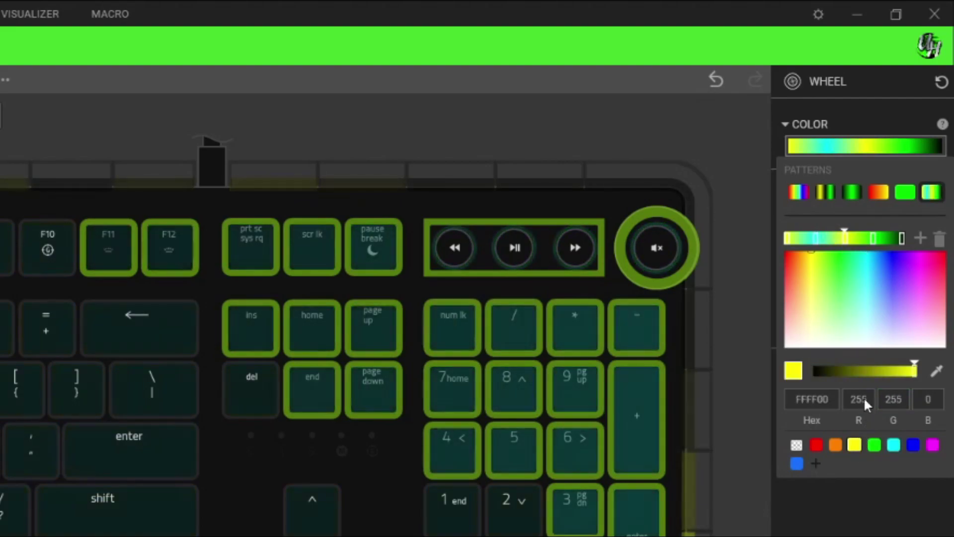
pyautogui.click(872, 239)
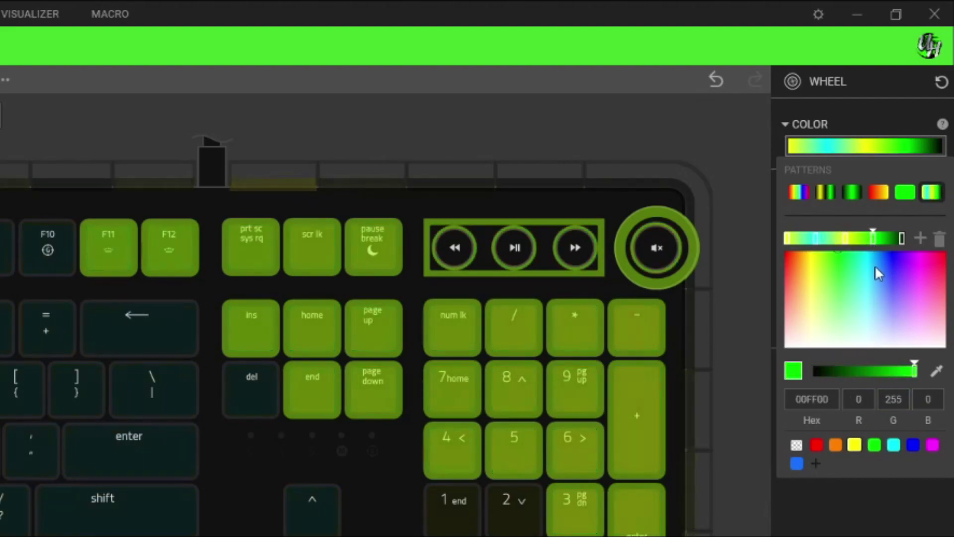
pyautogui.click(893, 446)
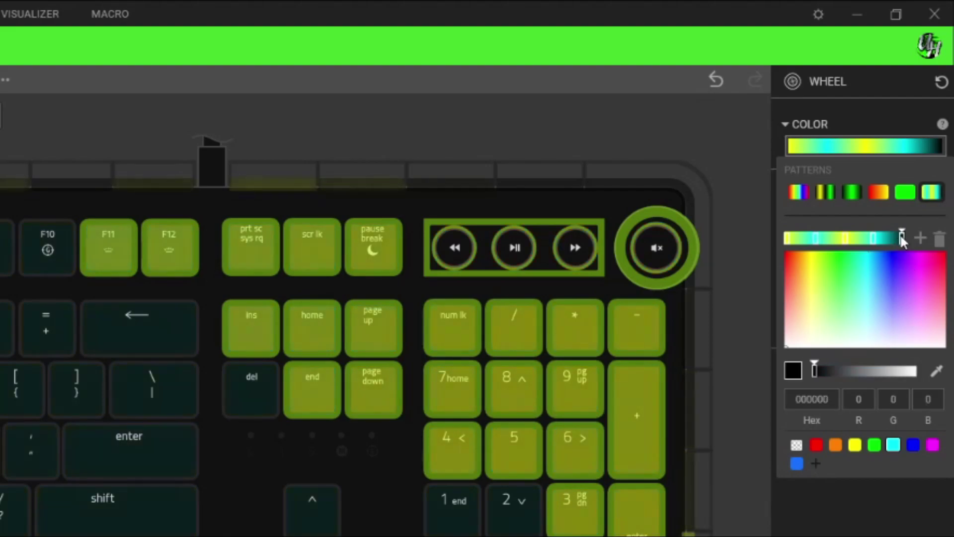
pyautogui.click(854, 444)
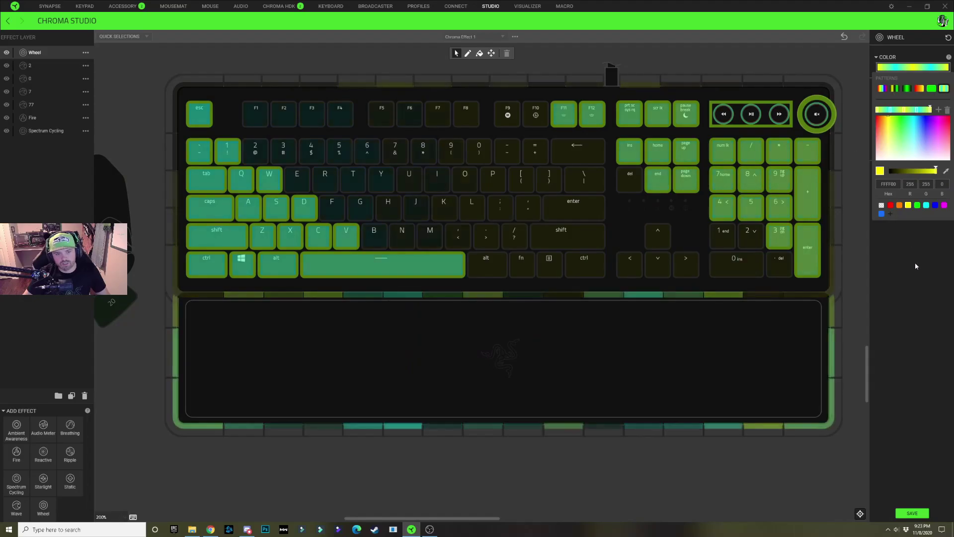
# Step: Place the Wheel effect's center point between the P and [ keys
pyautogui.scroll(-3, 883, 153)
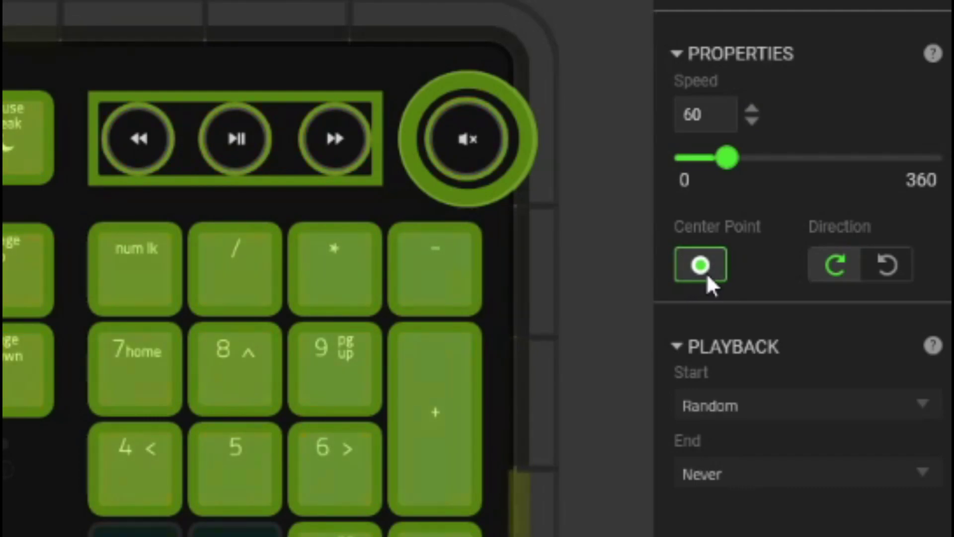
pyautogui.click(700, 265)
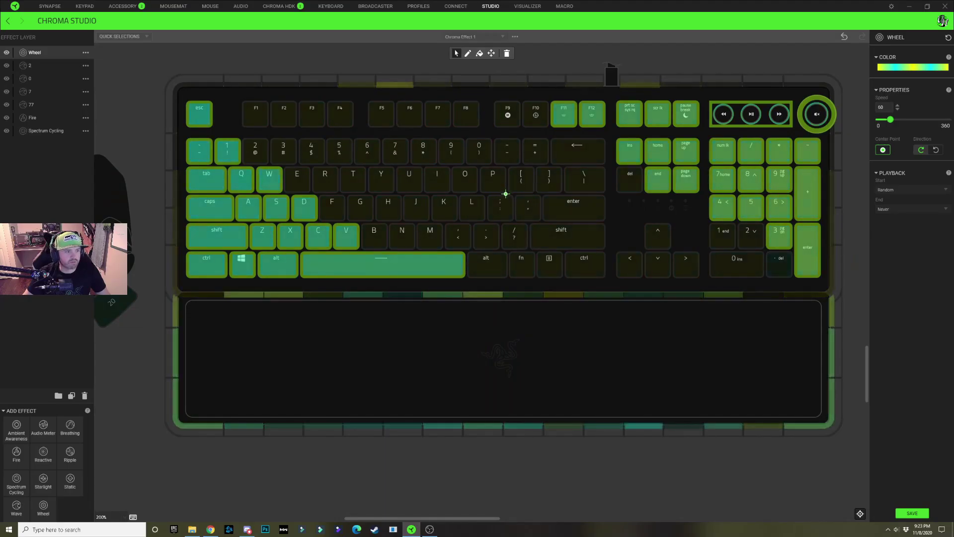
pyautogui.click(513, 216)
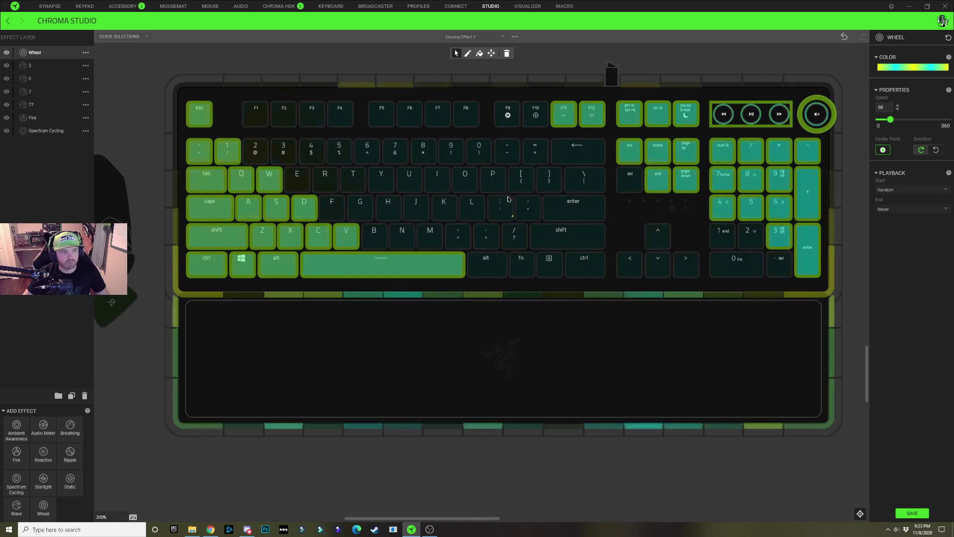
pyautogui.moveTo(512, 215); pyautogui.dragTo(513, 186)
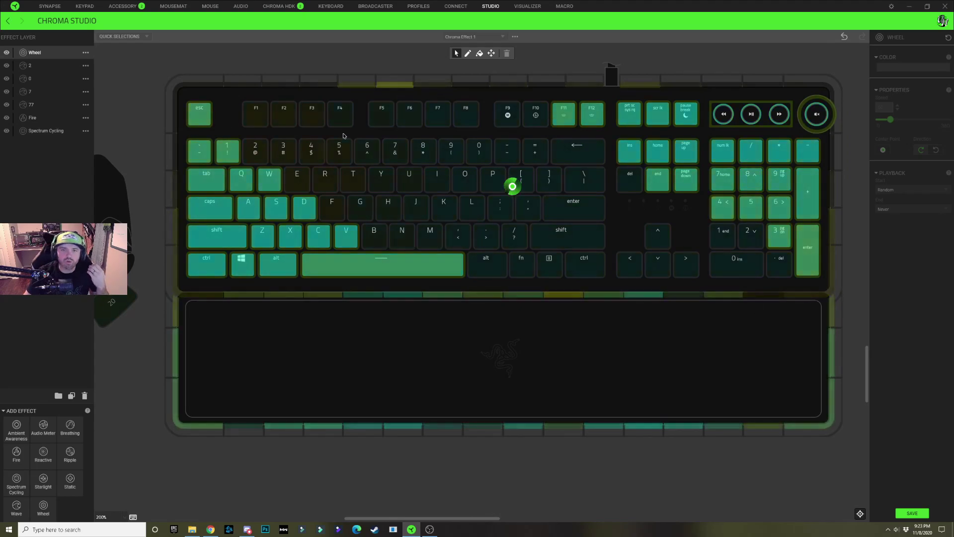
# Step: On Wave layer 2, select keys 9, 0, I, P, L, comma, period, slash and left Ctrl, and set both dark cyan stops to yellow FFFF00
pyautogui.click(35, 67)
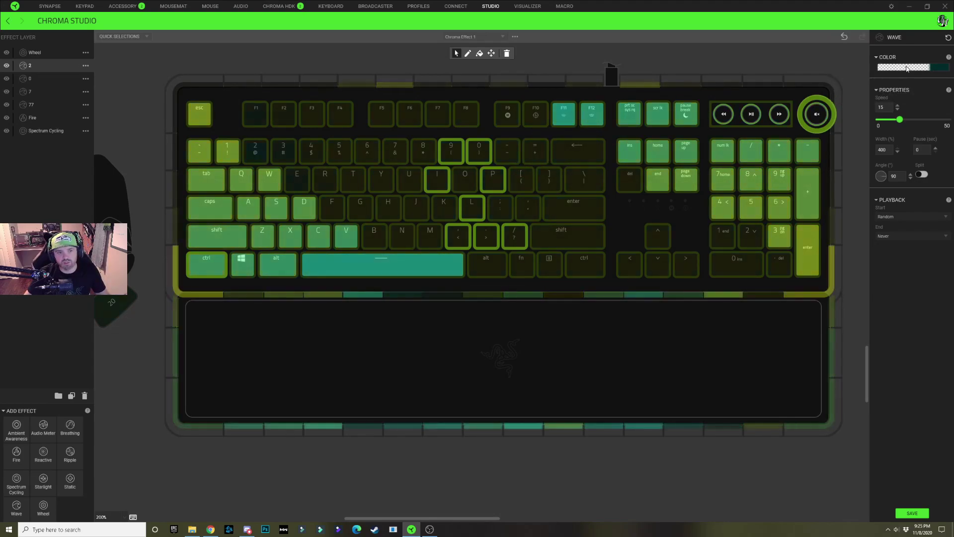
pyautogui.click(907, 69)
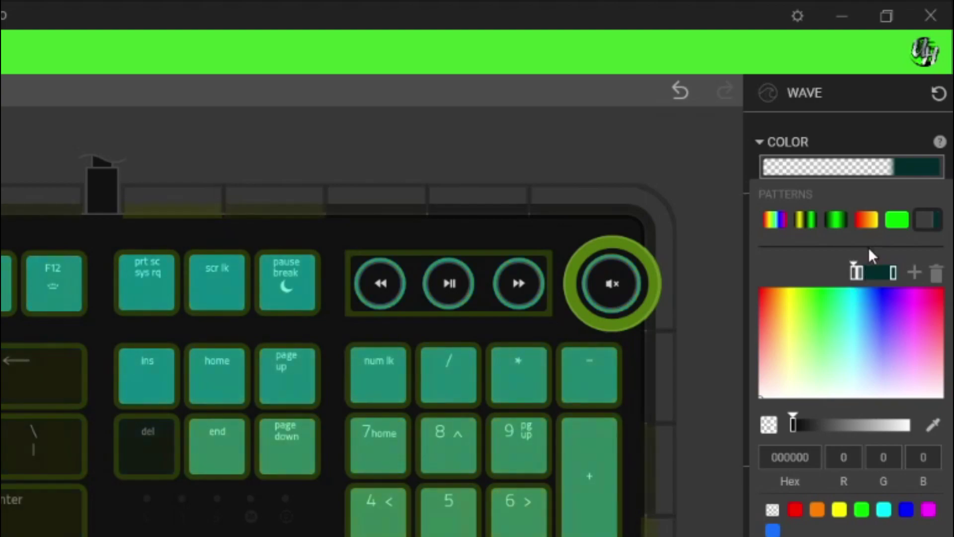
pyautogui.click(862, 272)
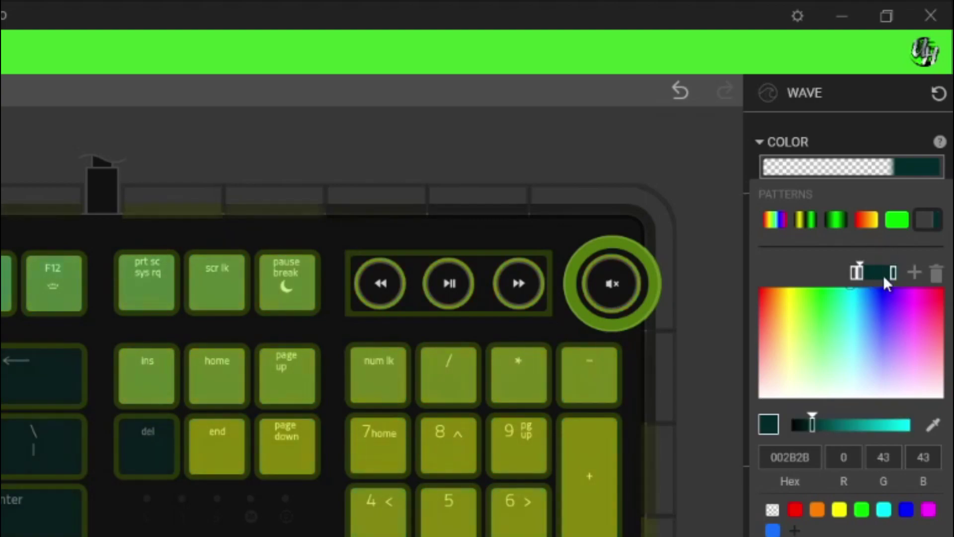
pyautogui.click(840, 511)
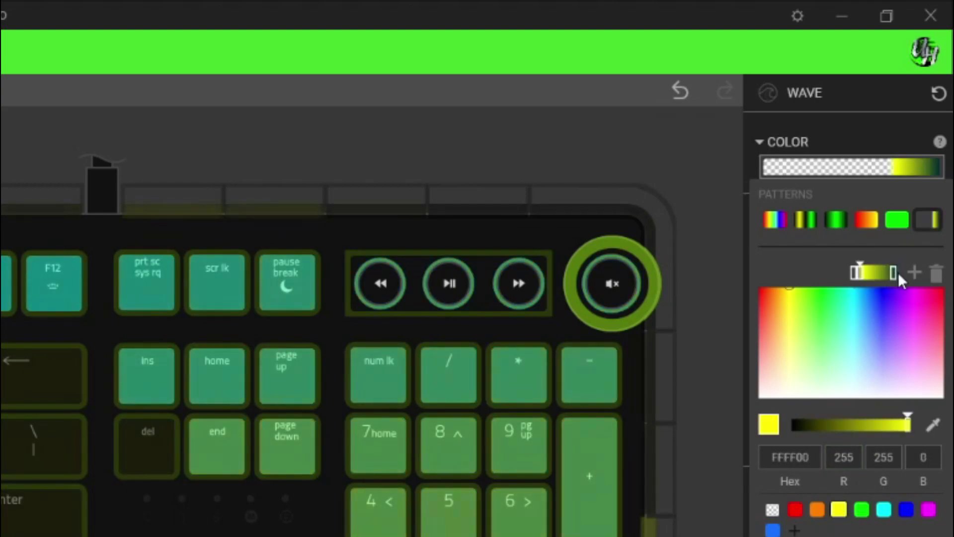
pyautogui.click(895, 273)
pyautogui.click(840, 511)
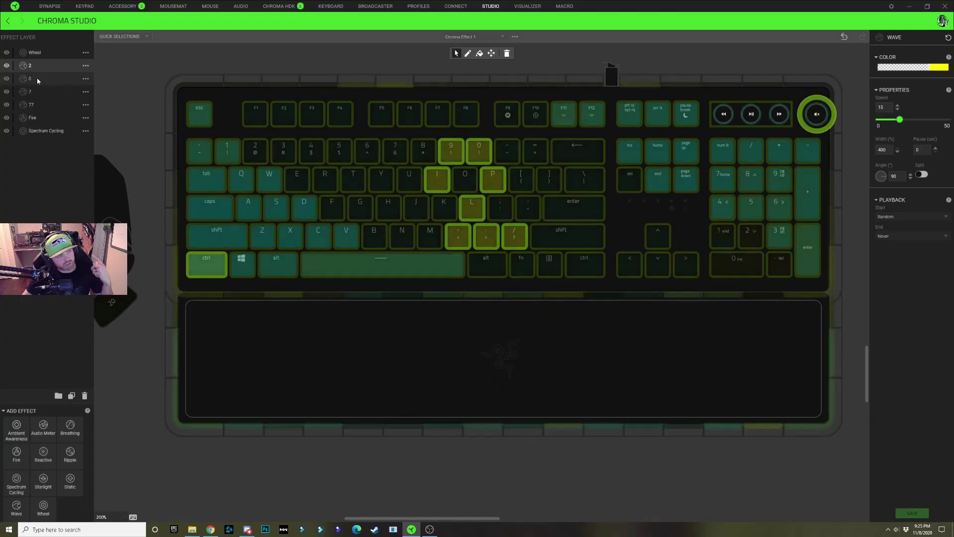
# Step: On Wave layer 0, select keys 9, 0, I, P, K, semicolon, comma and period, and set both dark yellow stops to cyan 00FFFF
pyautogui.click(36, 77)
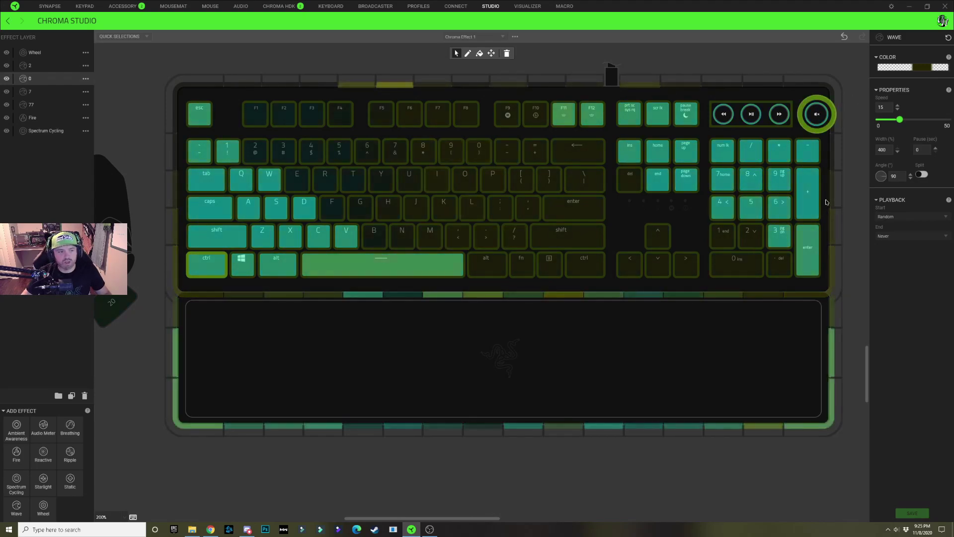
pyautogui.moveTo(540, 174)
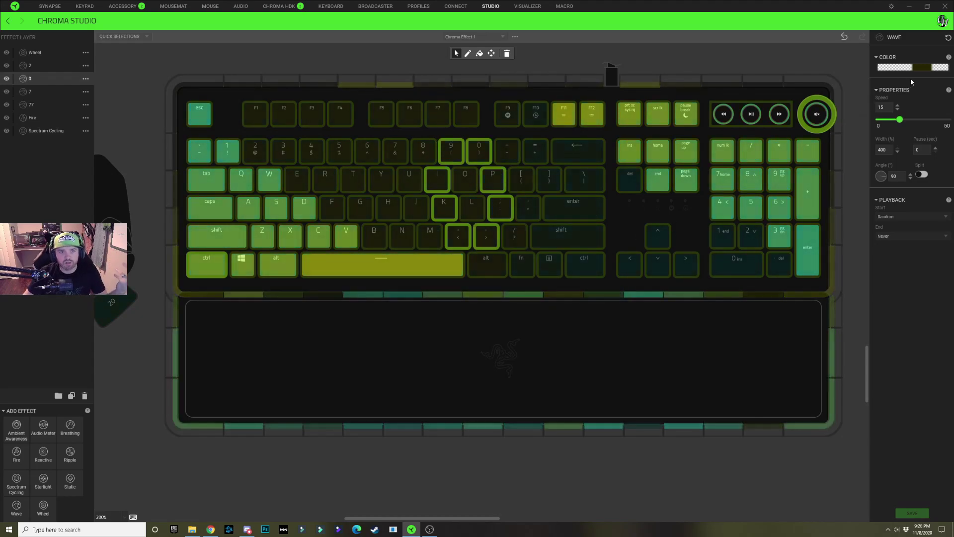
pyautogui.click(924, 68)
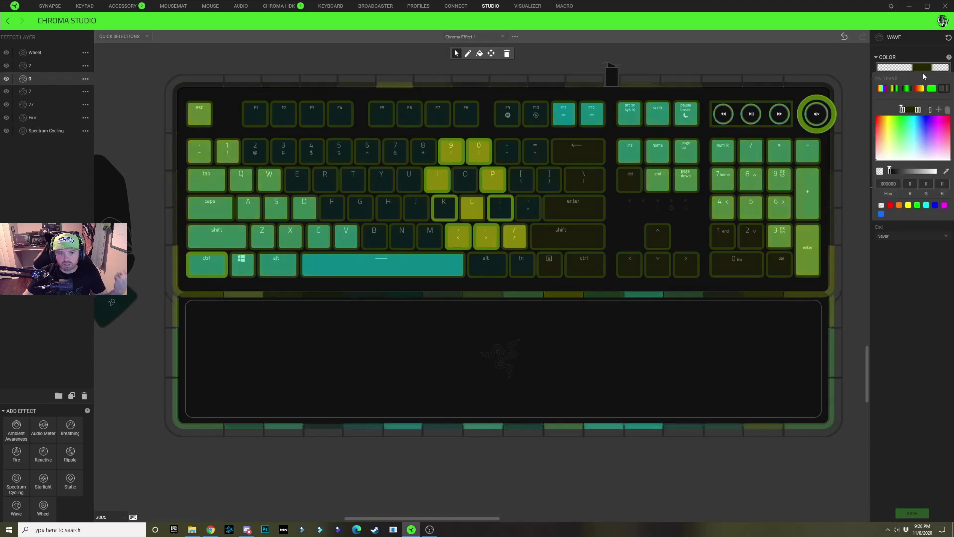
pyautogui.click(904, 112)
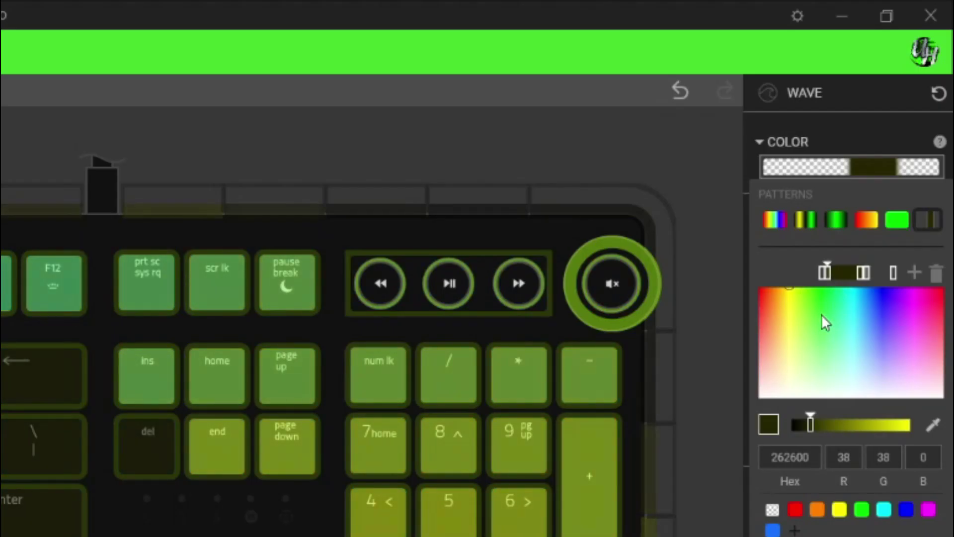
pyautogui.click(884, 512)
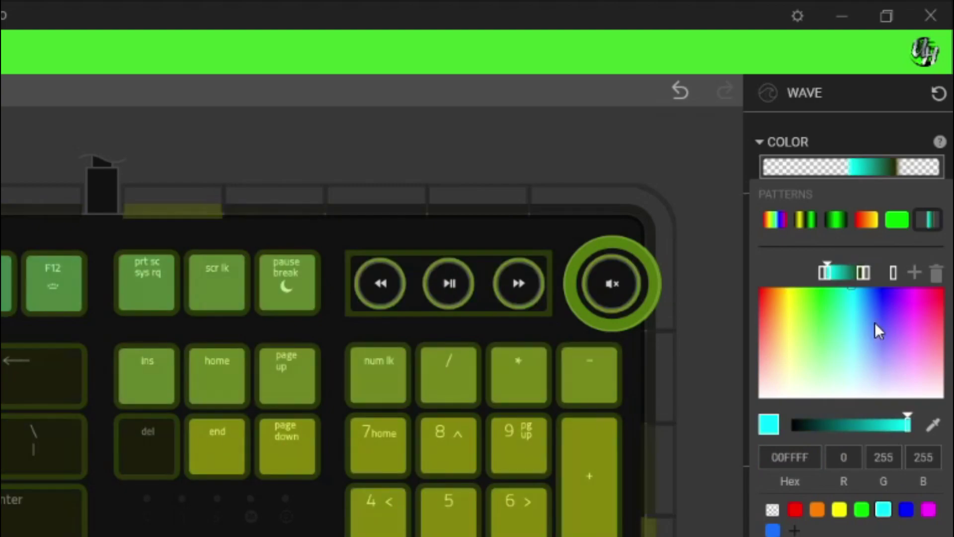
pyautogui.click(860, 271)
pyautogui.click(884, 509)
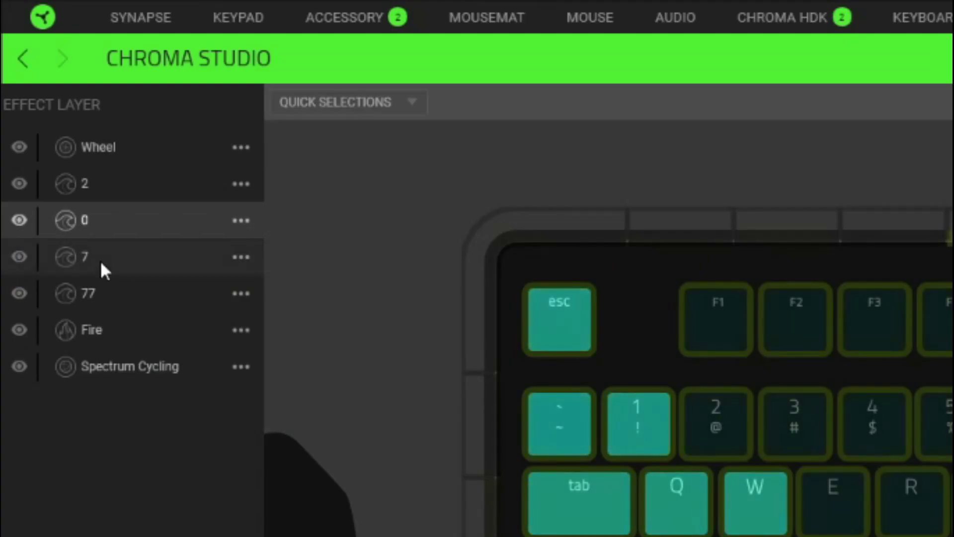
# Step: On Wave layer 7, select left Ctrl, 9, 0, minus, [, semicolon and period, and set both dark cyan stops to yellow FFFF00
pyautogui.click(102, 263)
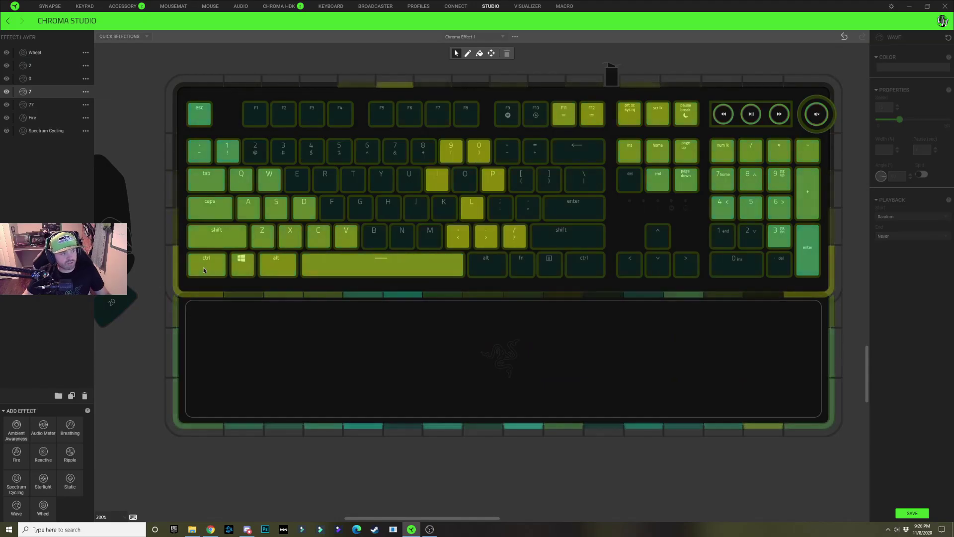
pyautogui.click(203, 271)
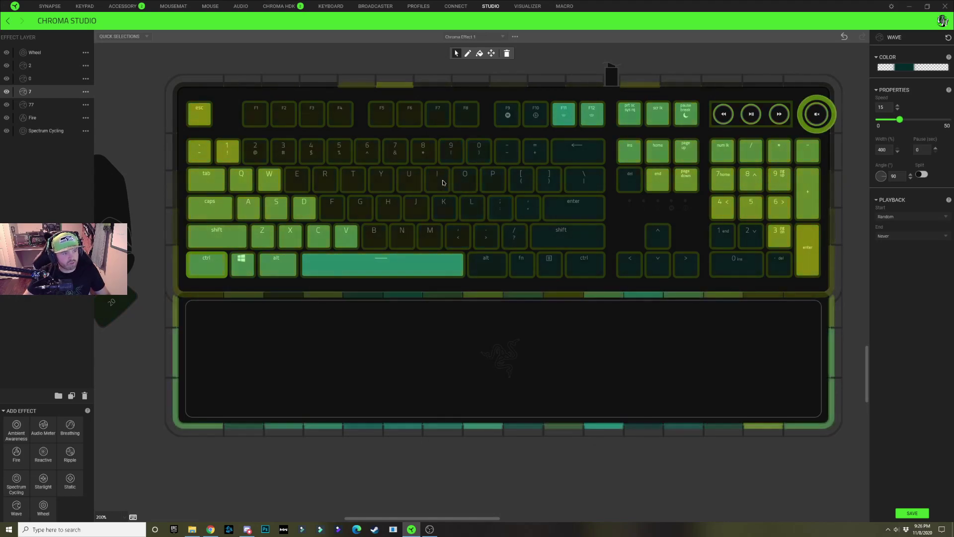
pyautogui.click(423, 151)
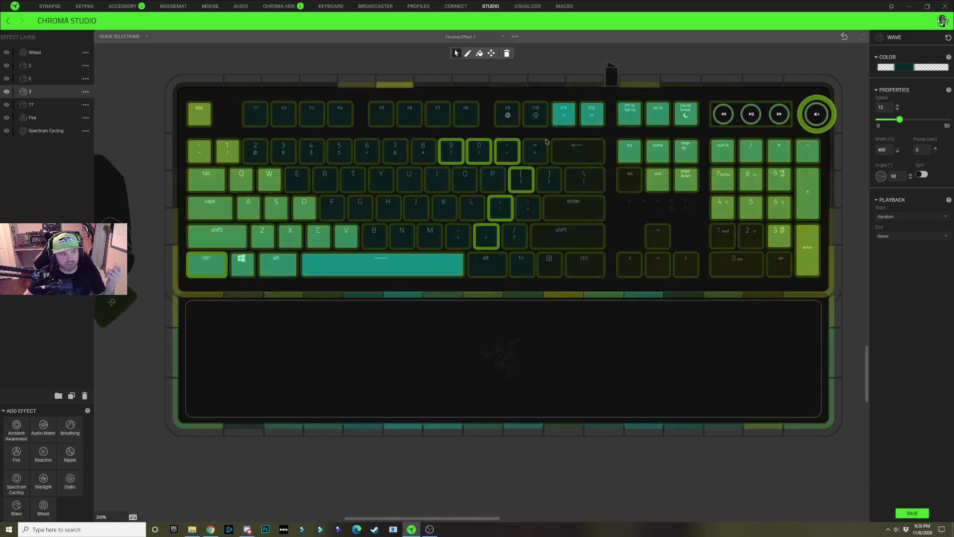
pyautogui.click(899, 67)
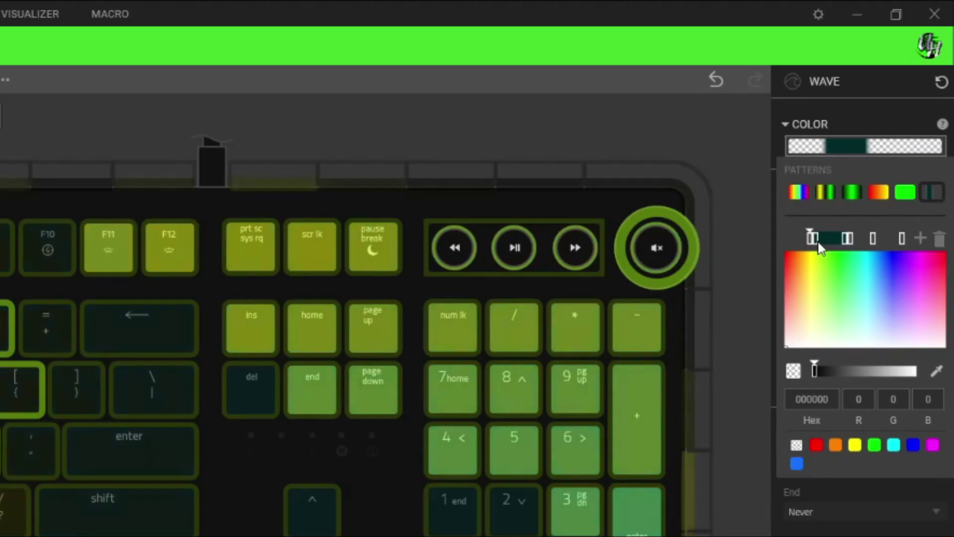
pyautogui.click(816, 239)
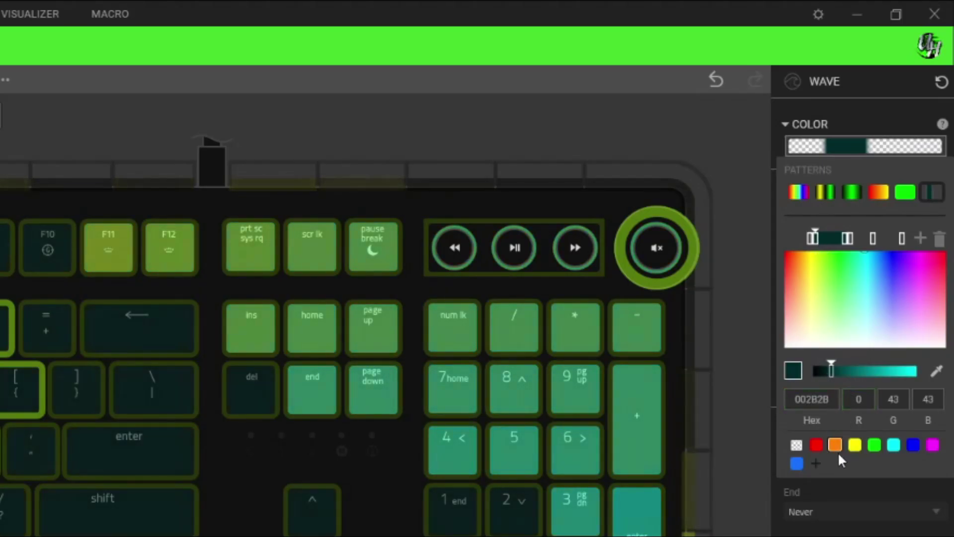
pyautogui.click(854, 445)
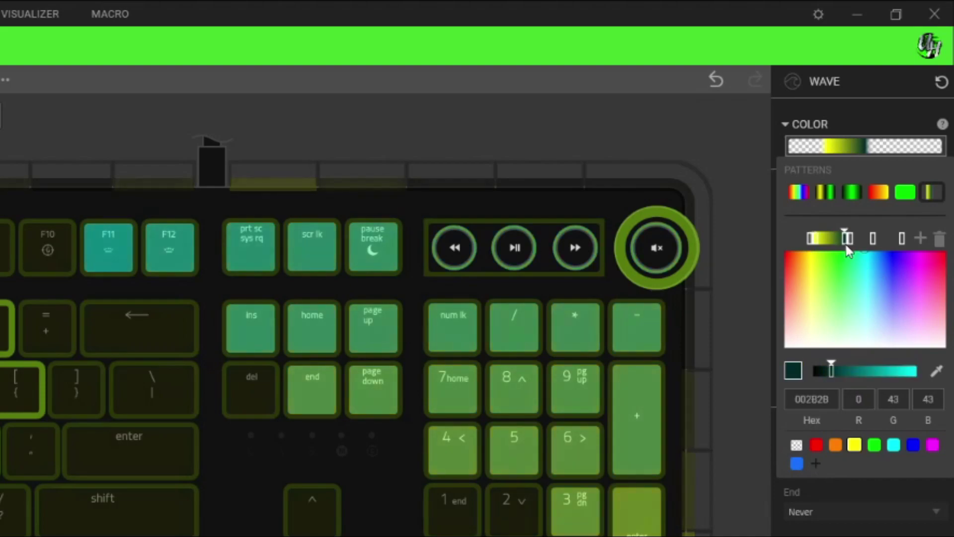
pyautogui.click(853, 445)
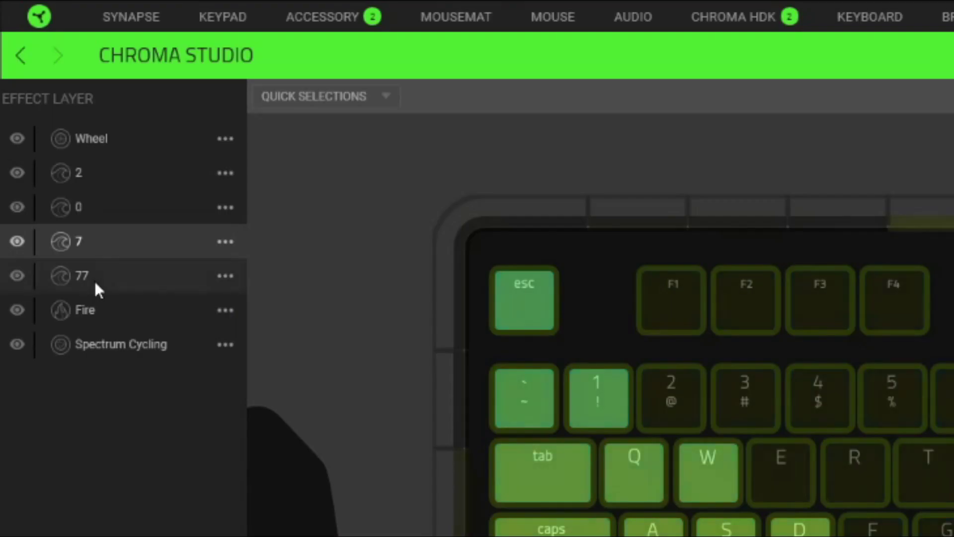
# Step: On Wave layer 77, set both dark yellow color stops of the selected keys to cyan 00FFFF
pyautogui.click(95, 282)
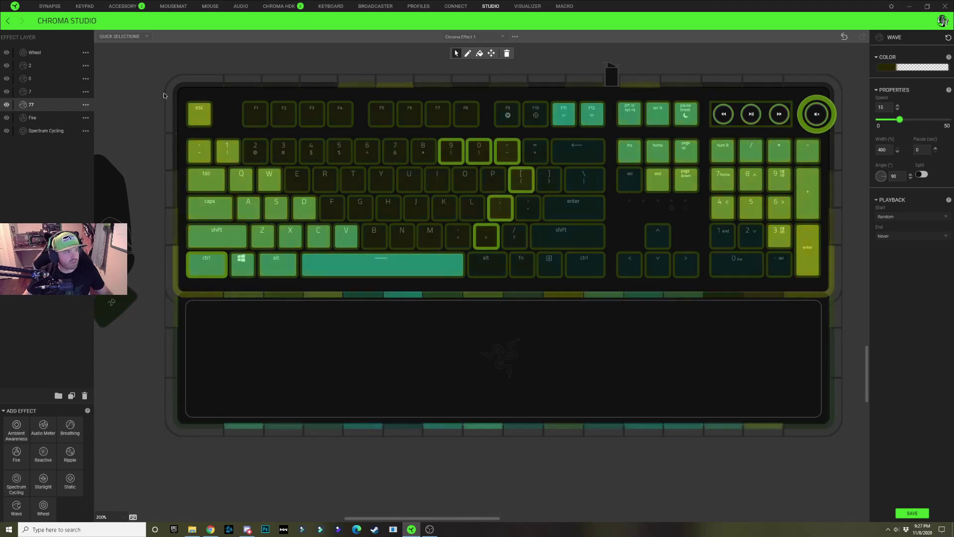
pyautogui.click(887, 67)
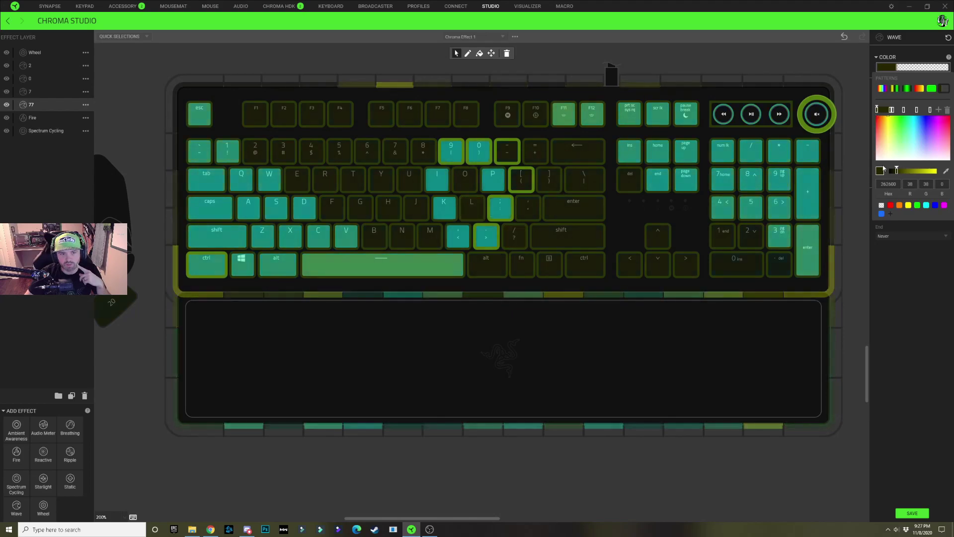
pyautogui.click(926, 205)
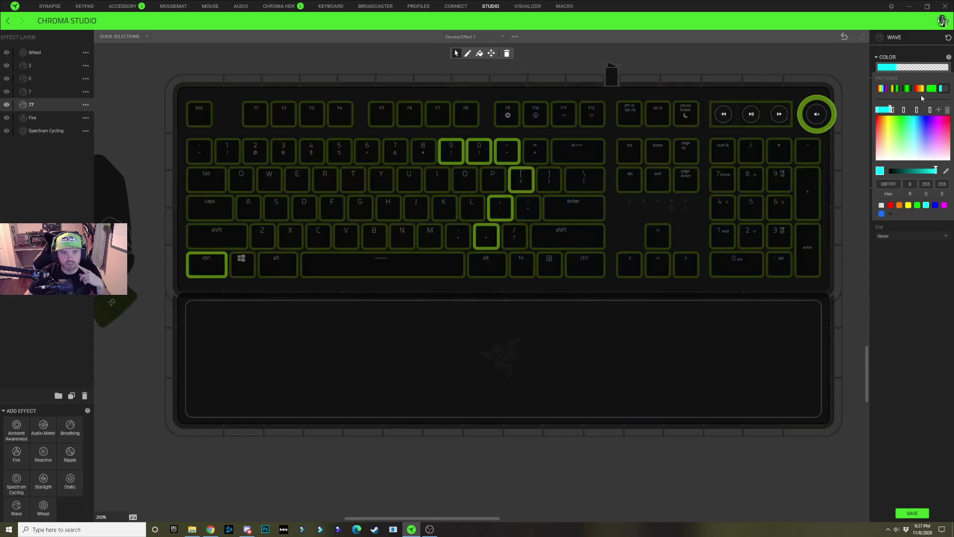
pyautogui.click(655, 66)
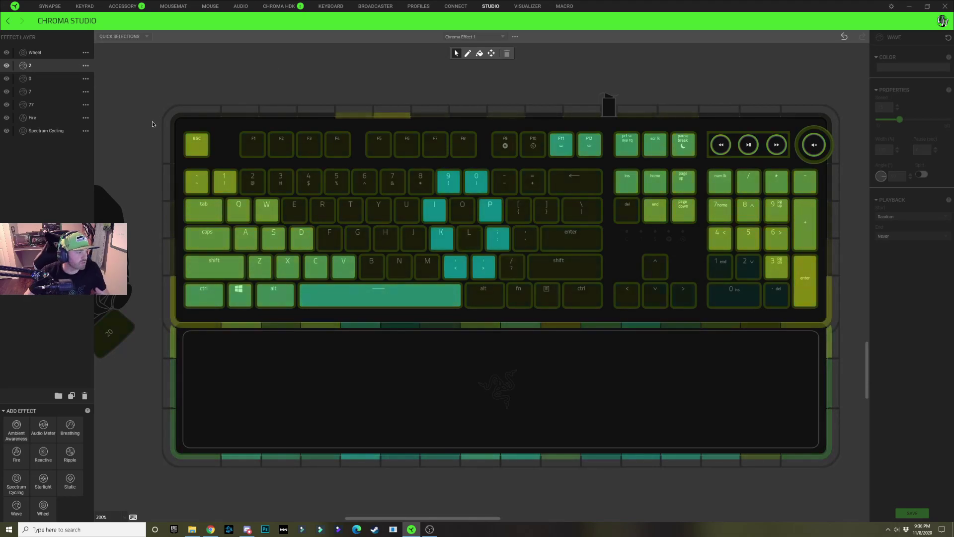
# Step: Add an Audio Meter effect layer, apply it to the main keyboard keys, and set its boost to 1.5
pyautogui.click(43, 427)
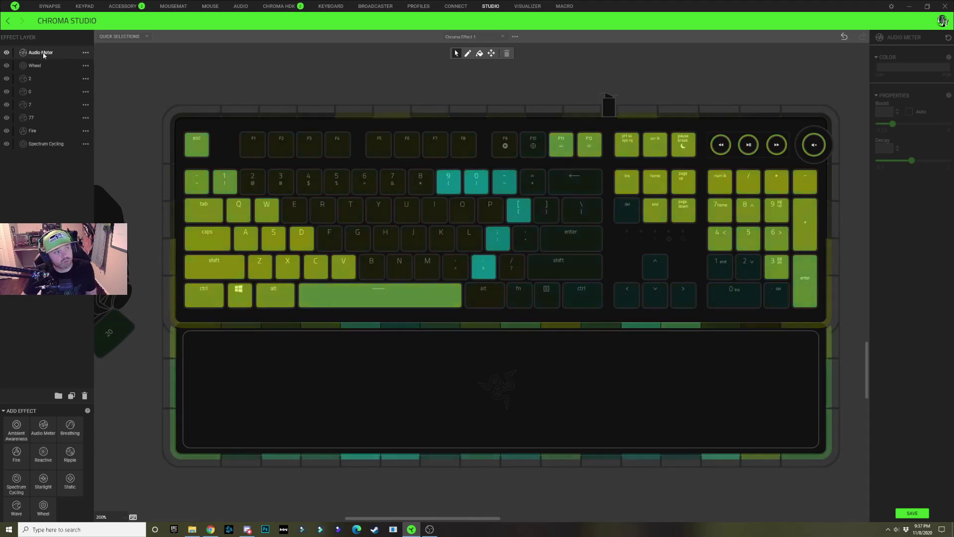
pyautogui.click(43, 55)
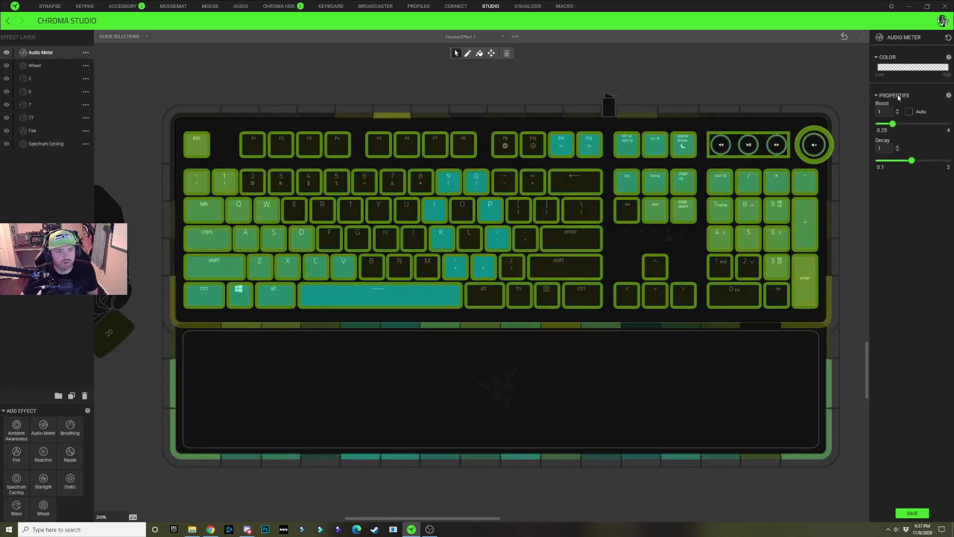
pyautogui.moveTo(893, 124); pyautogui.dragTo(906, 125)
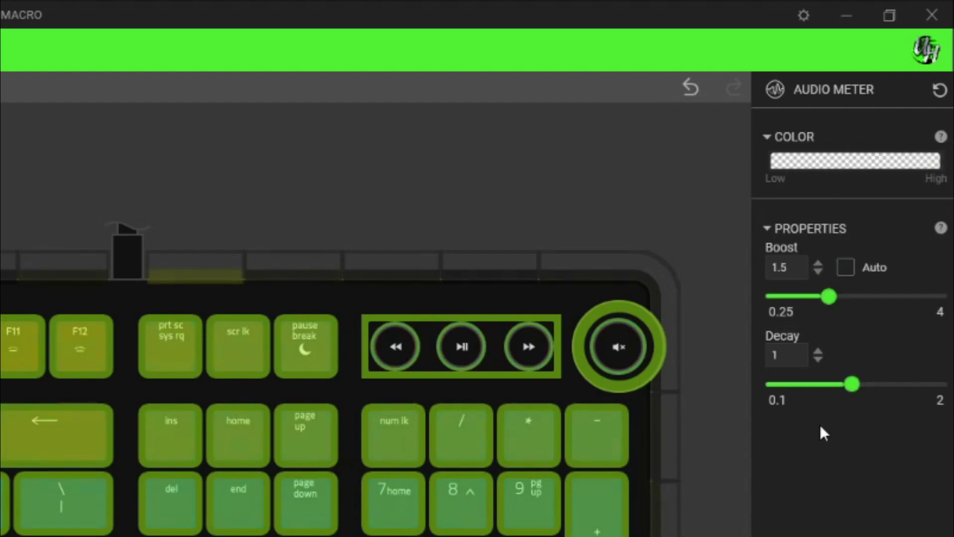
# Step: Base the Audio Meter on the black-to-green pattern, recolored dark cyan 002829 for low and cyan 00FFFF for high, switching at about 80%
pyautogui.click(829, 164)
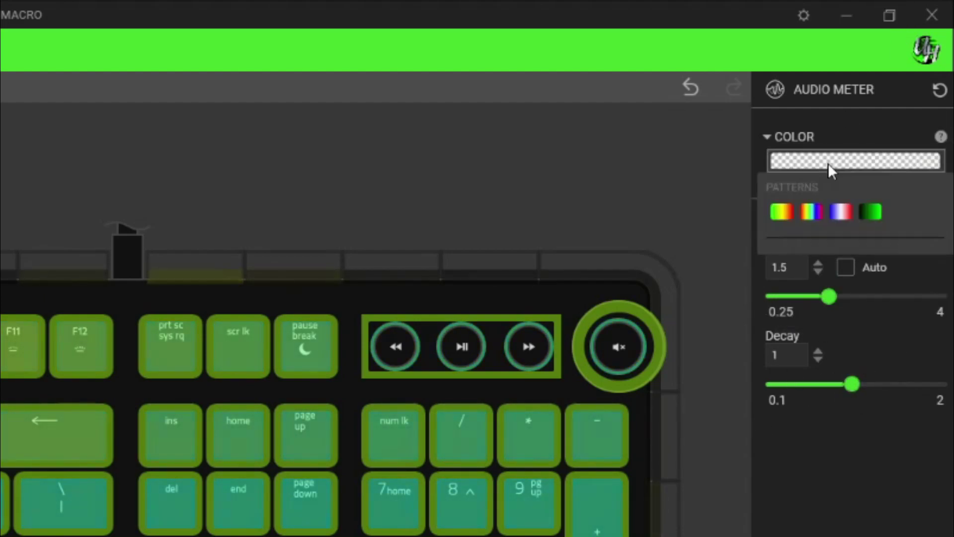
pyautogui.click(876, 212)
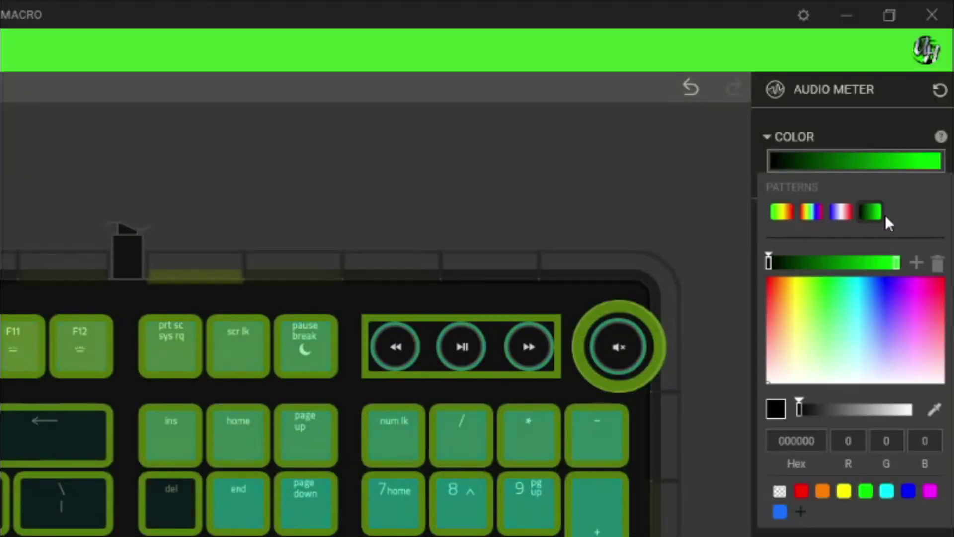
pyautogui.moveTo(768, 262); pyautogui.dragTo(869, 290)
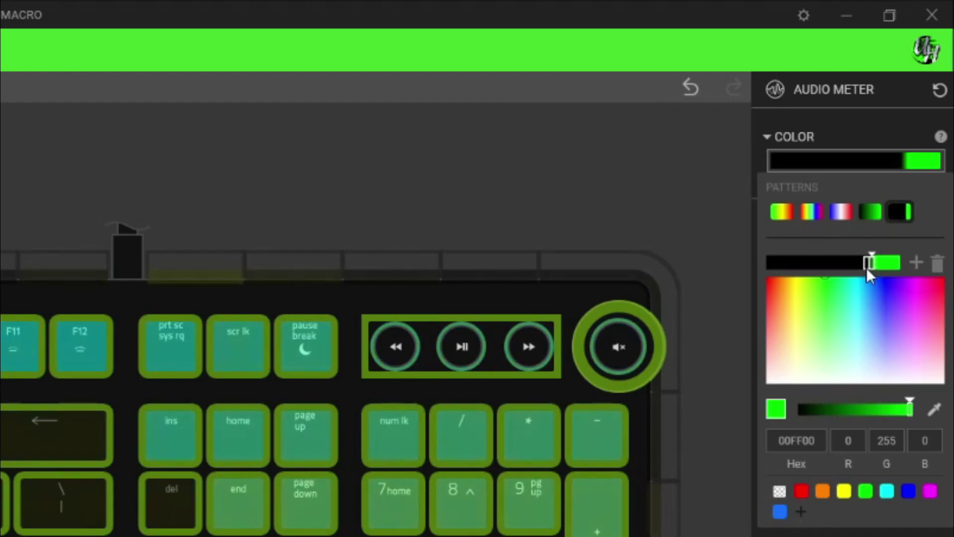
pyautogui.click(866, 266)
pyautogui.click(873, 268)
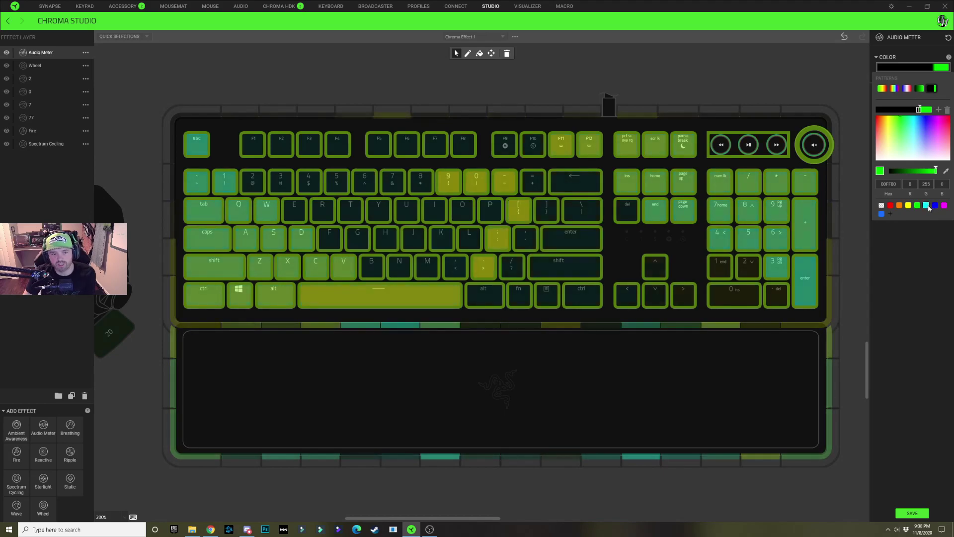
pyautogui.click(926, 205)
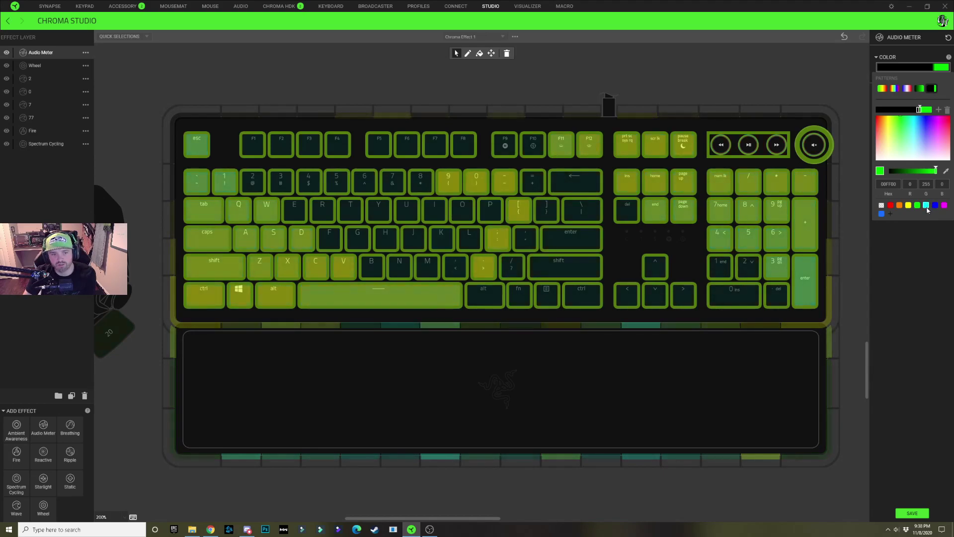
pyautogui.click(919, 110)
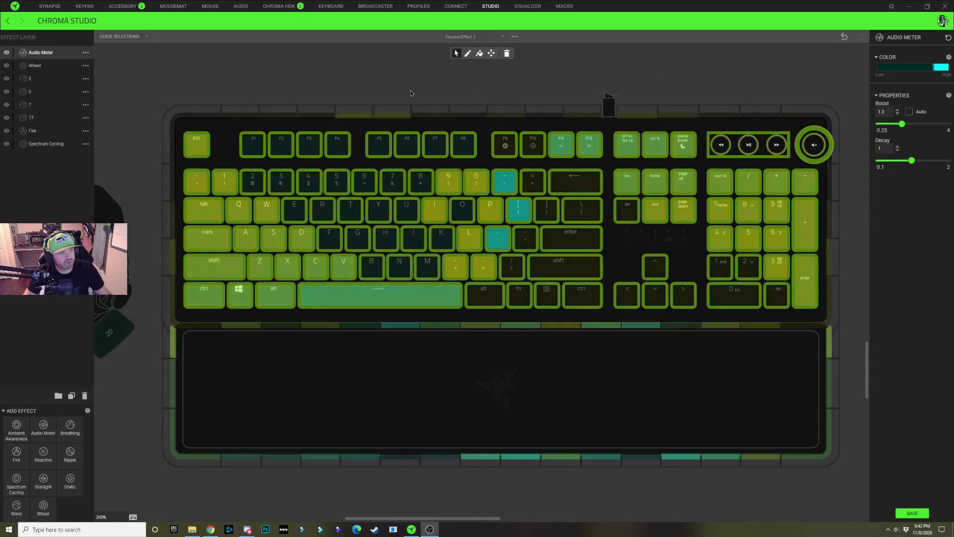
# Step: Remove the function row and media keys from the selection and move the remaining keys' dark-to-bright cyan switch to about 65%
pyautogui.moveTo(339, 147); pyautogui.dragTo(767, 144)
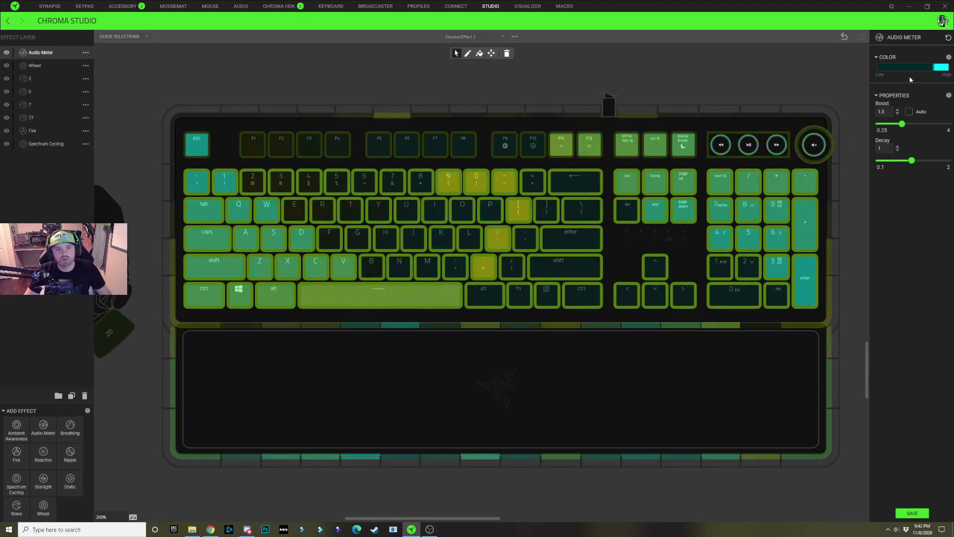
pyautogui.click(928, 67)
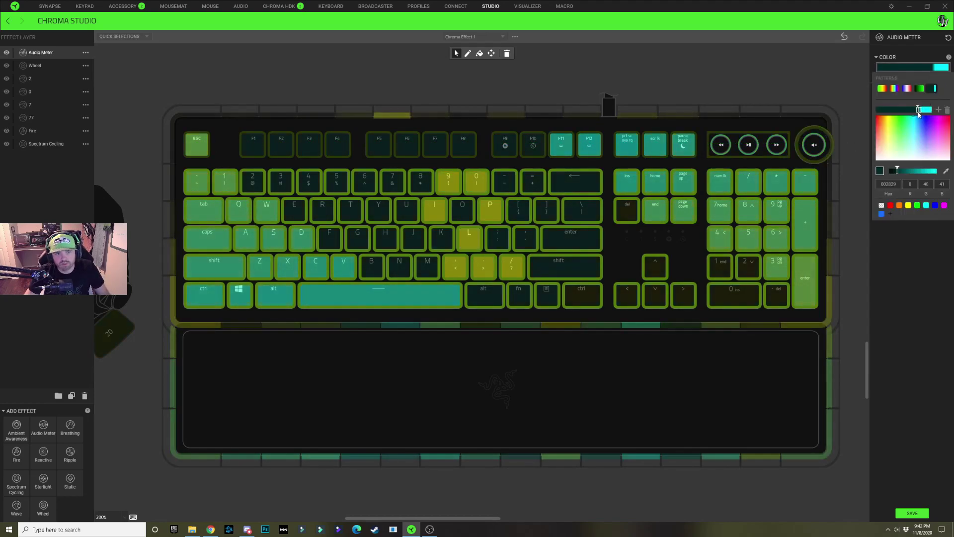
pyautogui.moveTo(915, 109); pyautogui.dragTo(912, 110)
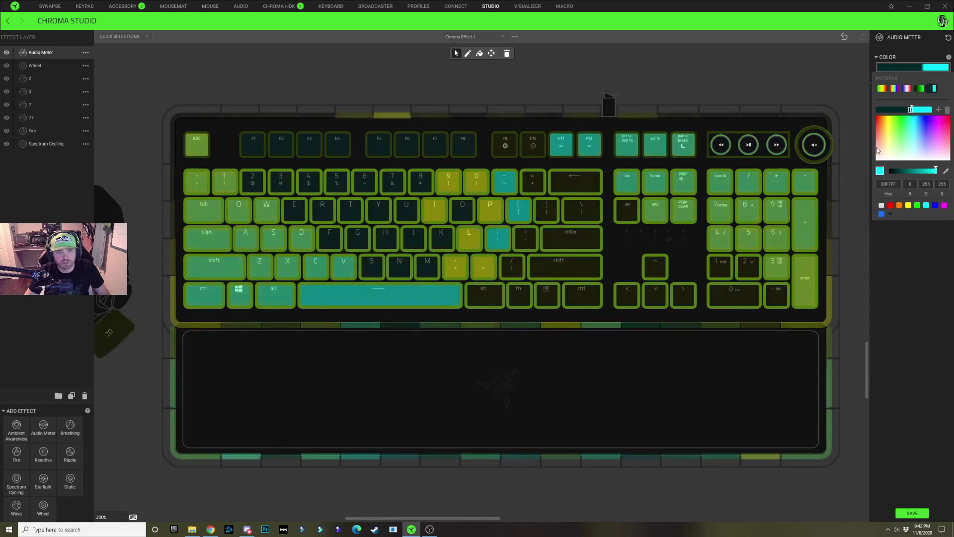
# Step: Remove the number row from the Audio Meter selection and move the remaining keys' dark-to-bright cyan switch to about 45%
pyautogui.moveTo(196, 182); pyautogui.dragTo(651, 175)
pyautogui.moveTo(799, 184); pyautogui.dragTo(801, 183)
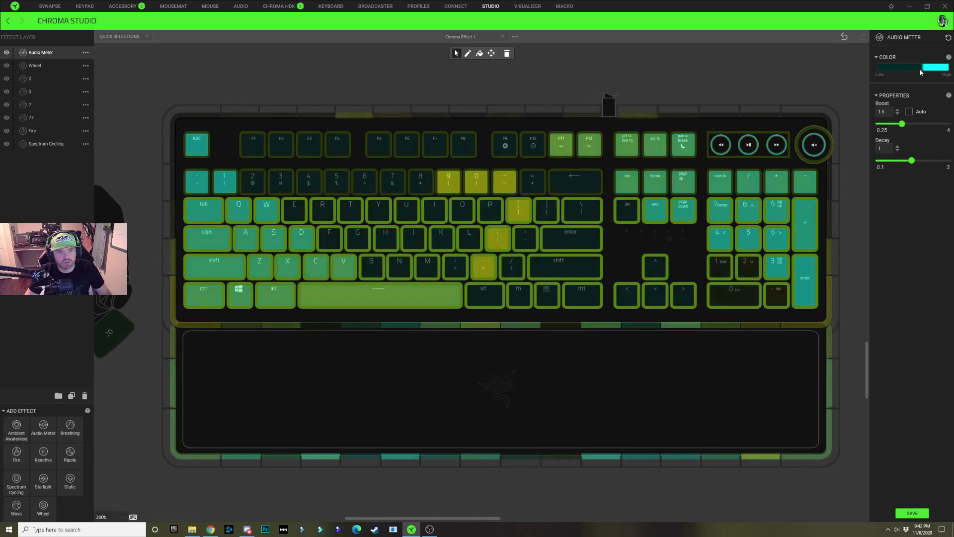
pyautogui.click(920, 72)
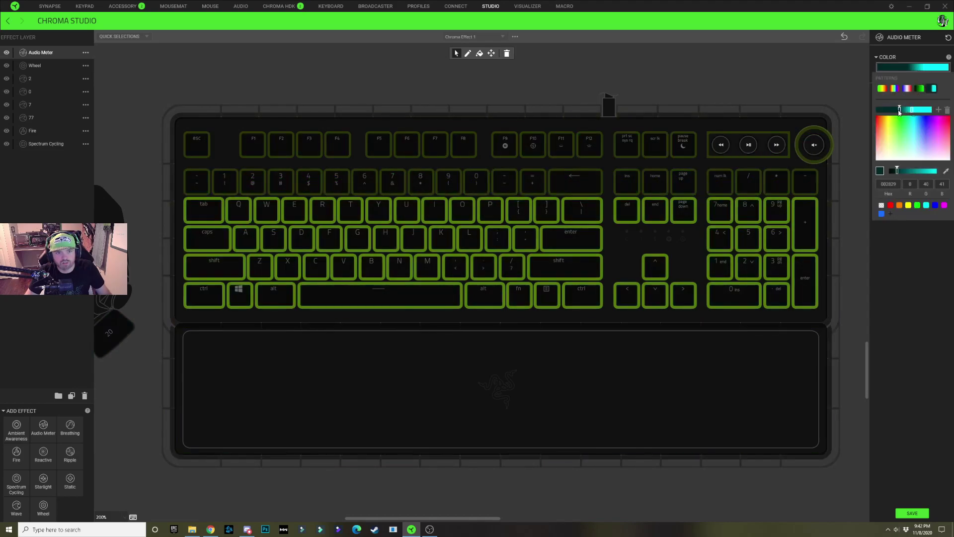
pyautogui.moveTo(912, 109); pyautogui.dragTo(903, 110)
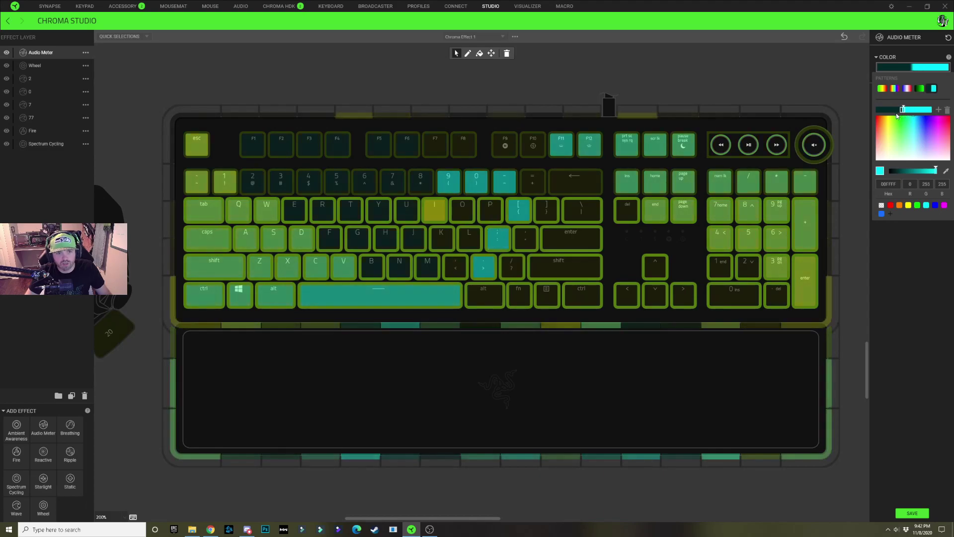
# Step: Remove the Tab-to-backslash row, including the numpad keys, from the selection and move the remaining rows' cyan switch to about 30%
pyautogui.moveTo(205, 211); pyautogui.dragTo(793, 207)
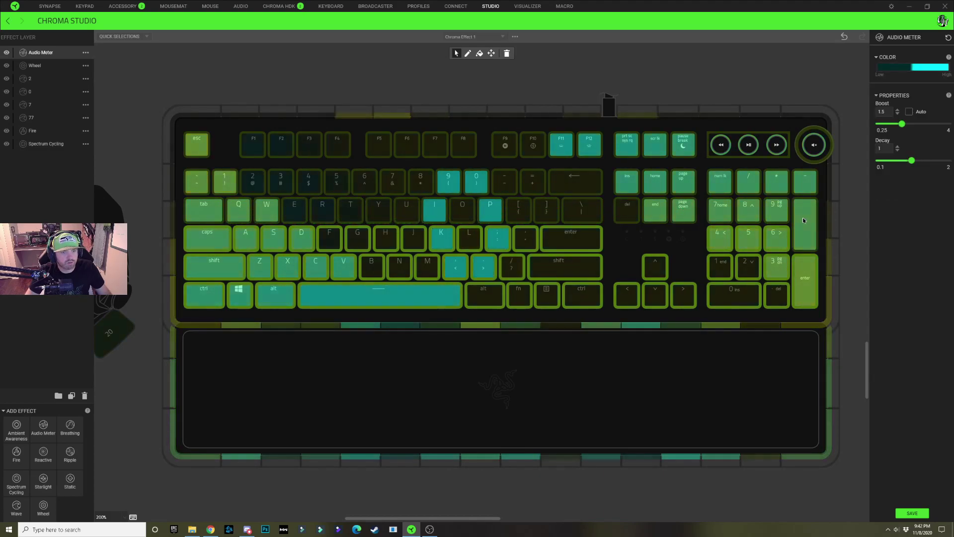
pyautogui.click(912, 68)
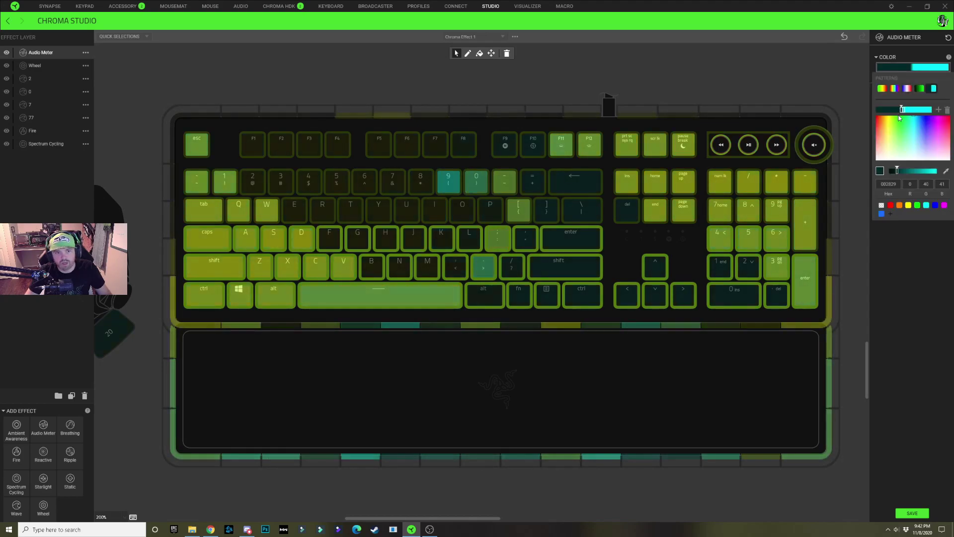
pyautogui.moveTo(901, 109); pyautogui.dragTo(893, 110)
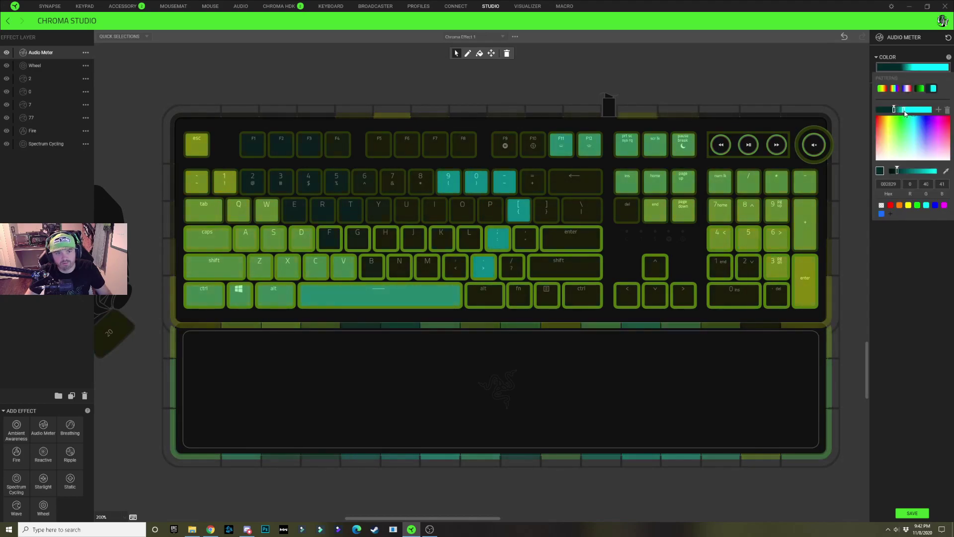
# Step: Remove the Caps Lock row, set the remaining rows' cyan switch to about 20%, then remove the Shift row and open the bottom row's colors
pyautogui.click(923, 70)
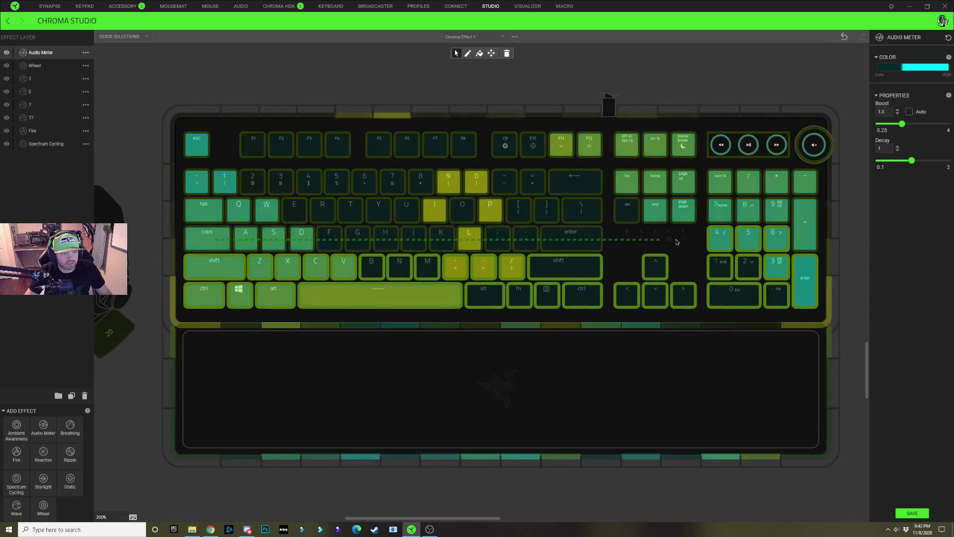
pyautogui.click(923, 69)
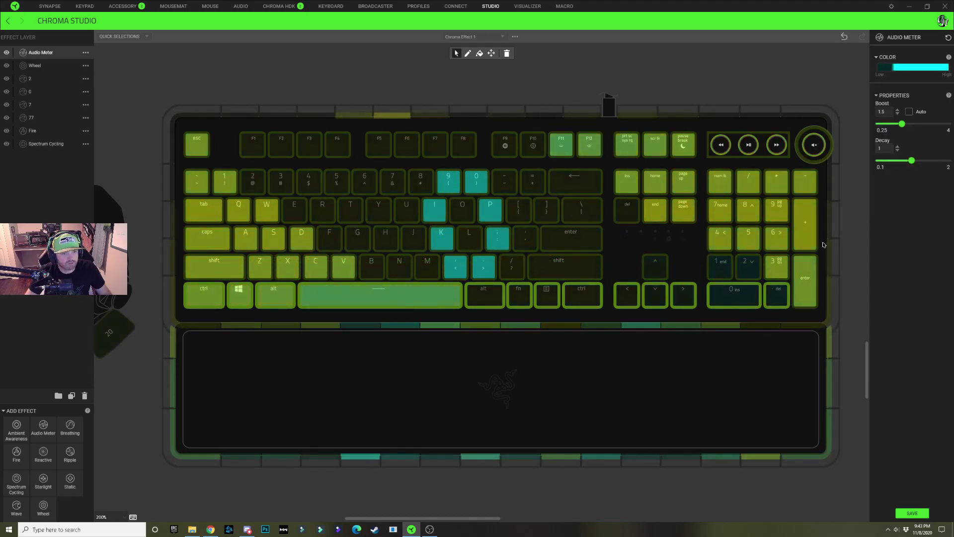
pyautogui.click(919, 68)
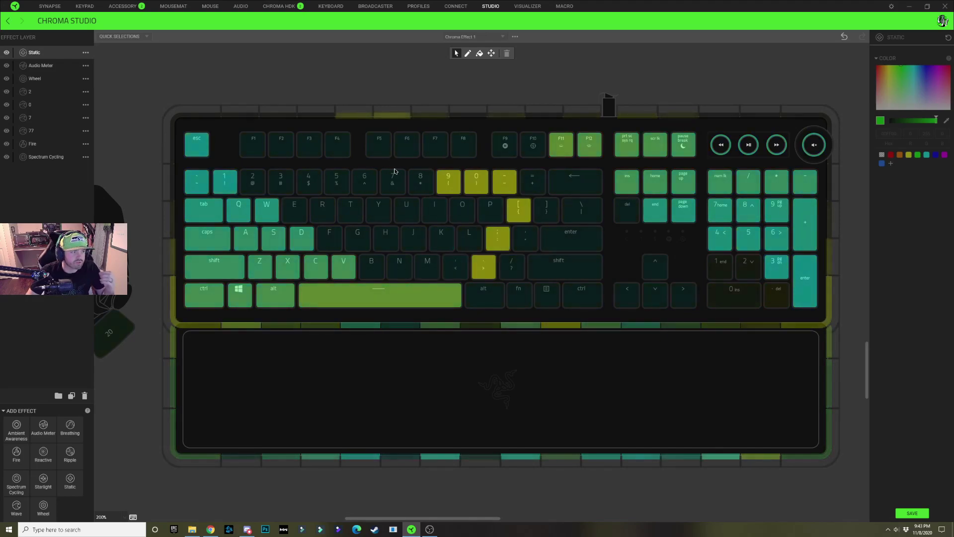
# Step: On a new Static layer, color F5, F6, F7, 6, Y, H, J, K, minus, equals, backspace, [, backslash, apostrophe, enter, slash and fn red FF0000
pyautogui.click(436, 149)
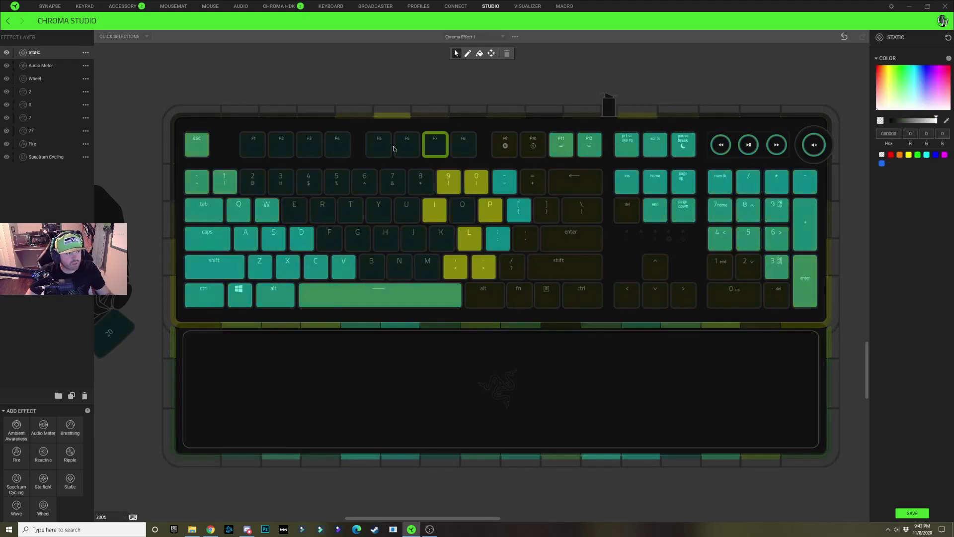
pyautogui.click(376, 211)
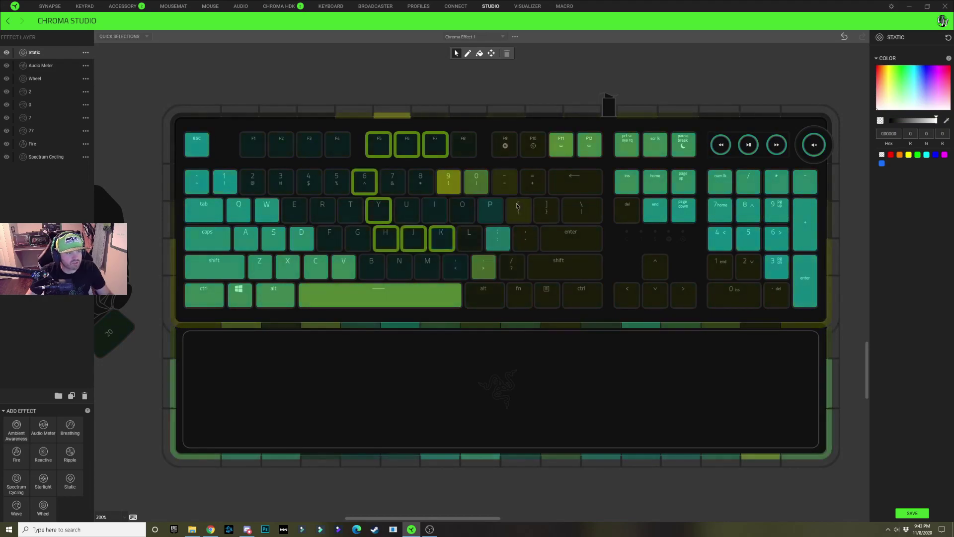
pyautogui.click(502, 267)
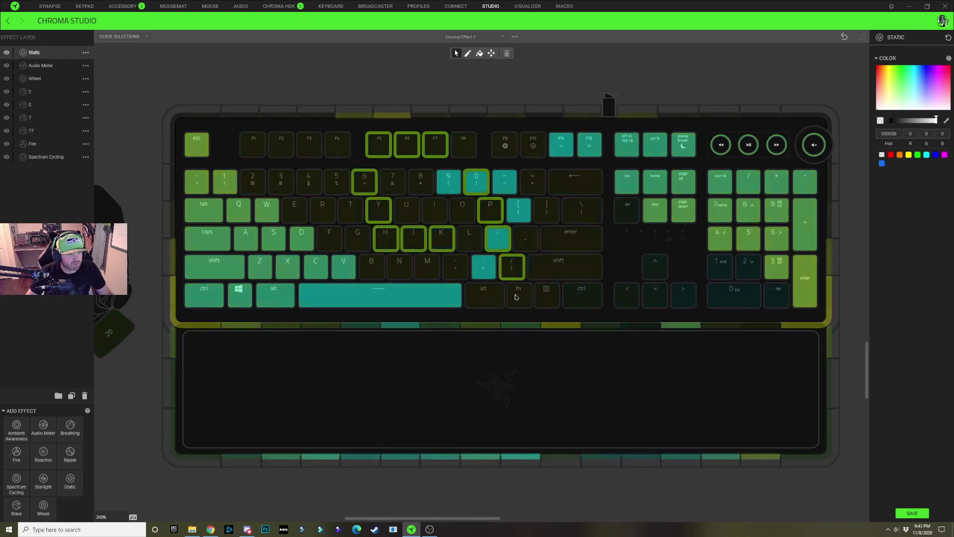
pyautogui.click(525, 238)
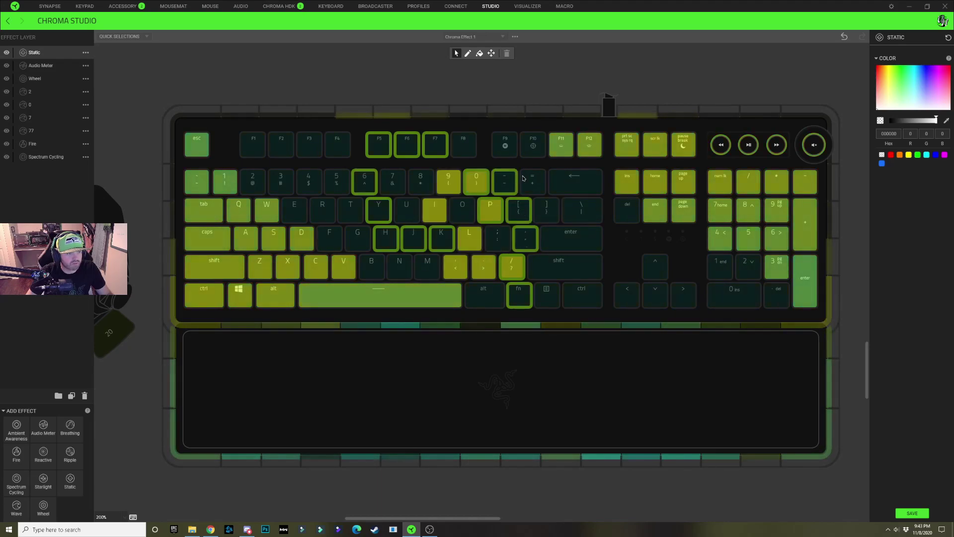
pyautogui.click(581, 210)
pyautogui.click(571, 238)
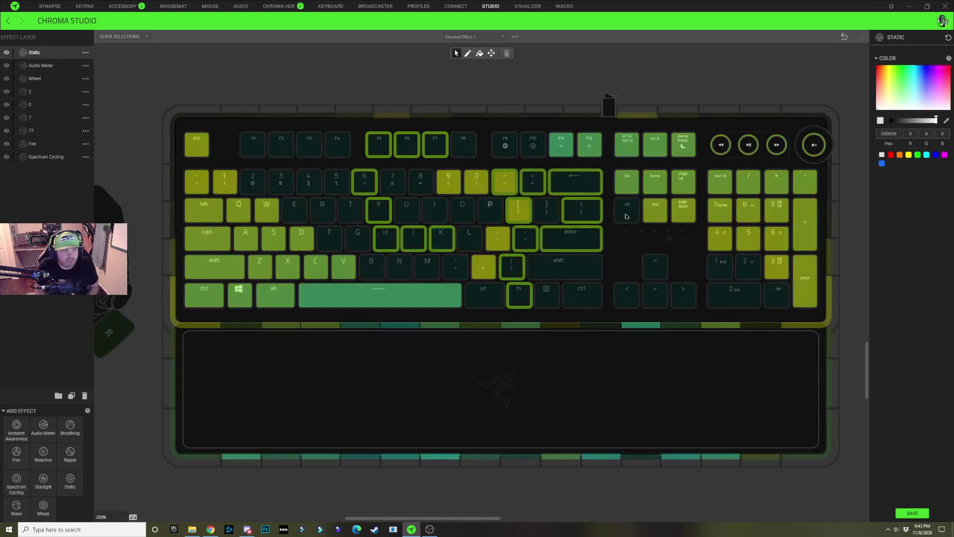
pyautogui.moveTo(626, 216)
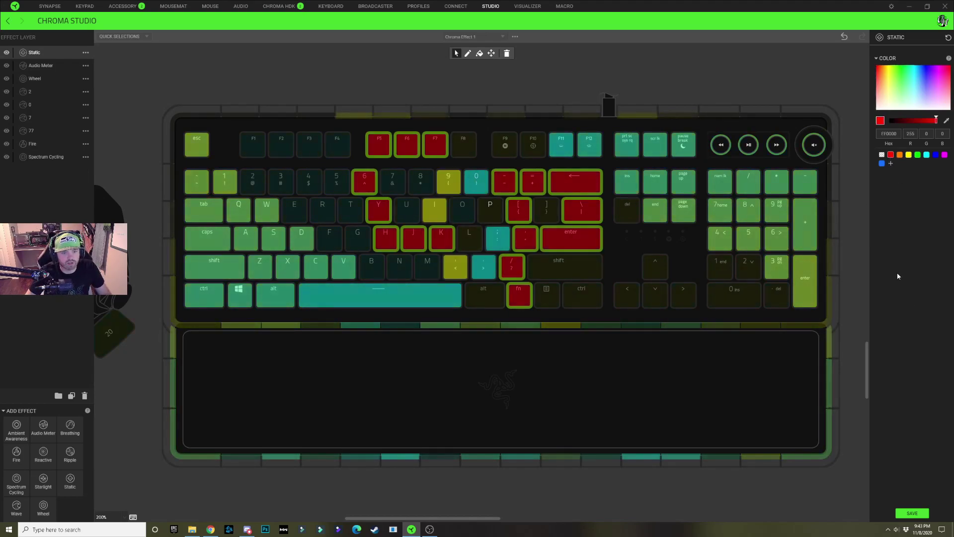
pyautogui.click(211, 75)
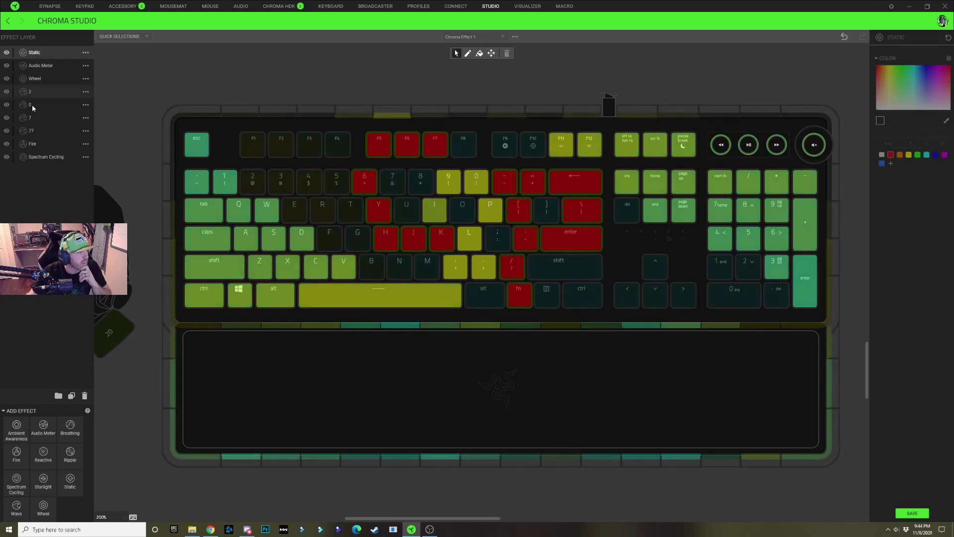
# Step: On the Audio Meter layer, set the F5, F6 and F7 keys to yellow for high and dark yellow 303000 for low
pyautogui.click(41, 66)
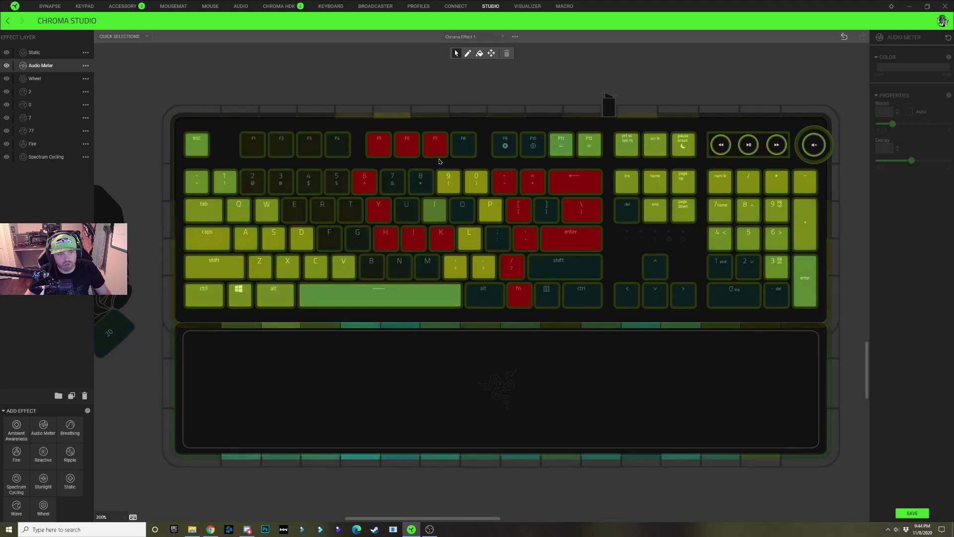
pyautogui.moveTo(368, 98); pyautogui.dragTo(430, 152)
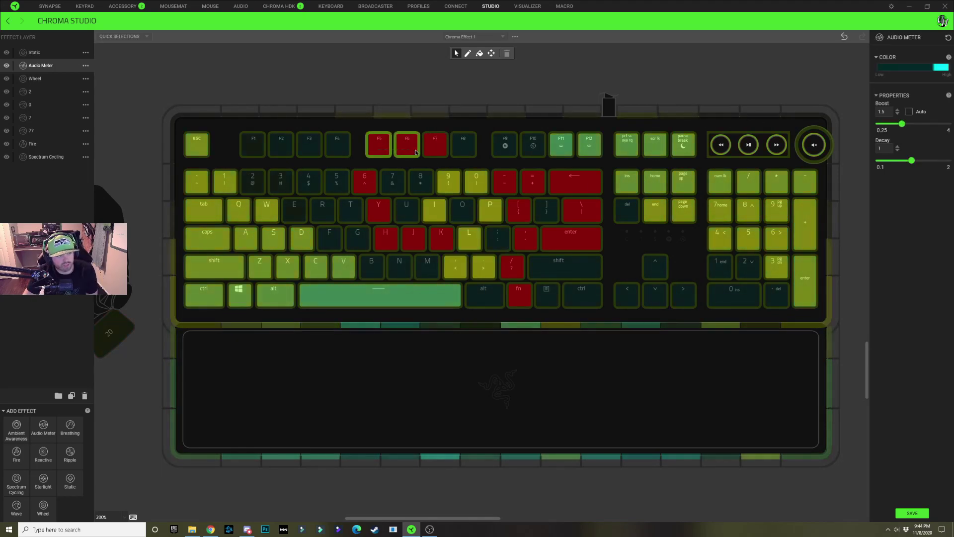
pyautogui.click(932, 69)
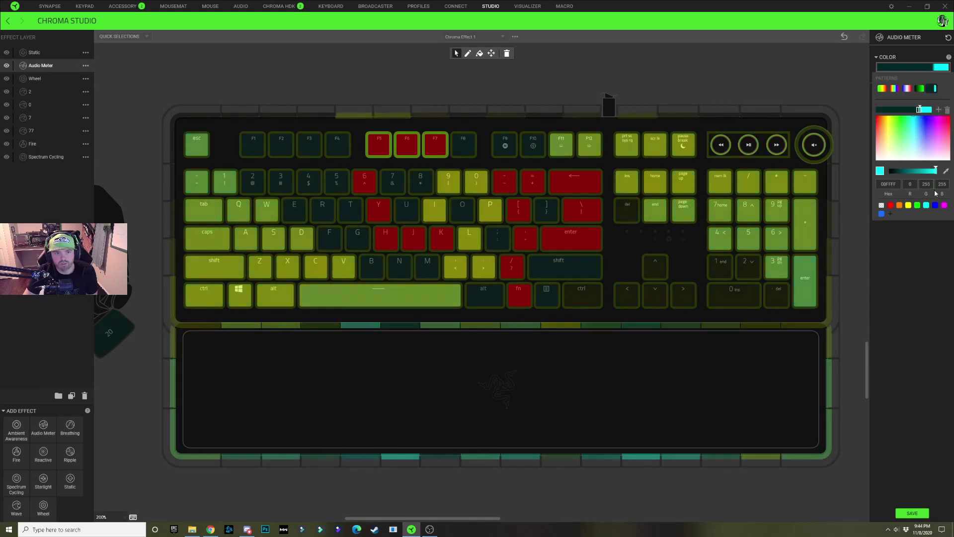
pyautogui.click(918, 110)
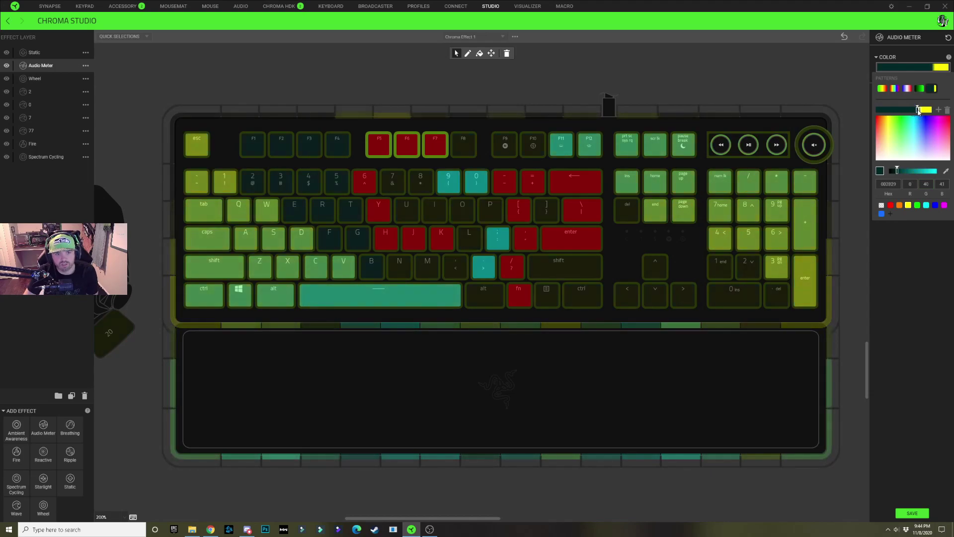
pyautogui.click(908, 205)
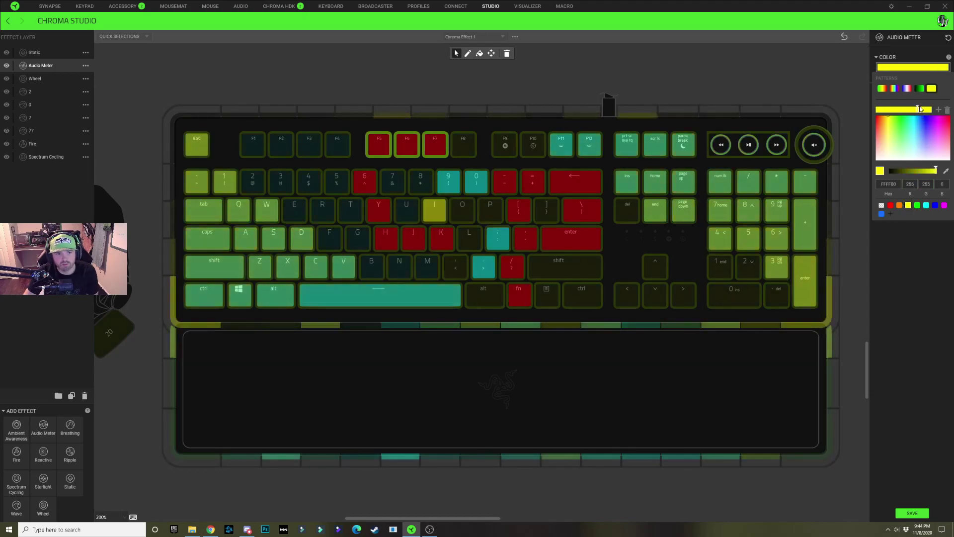
pyautogui.click(900, 172)
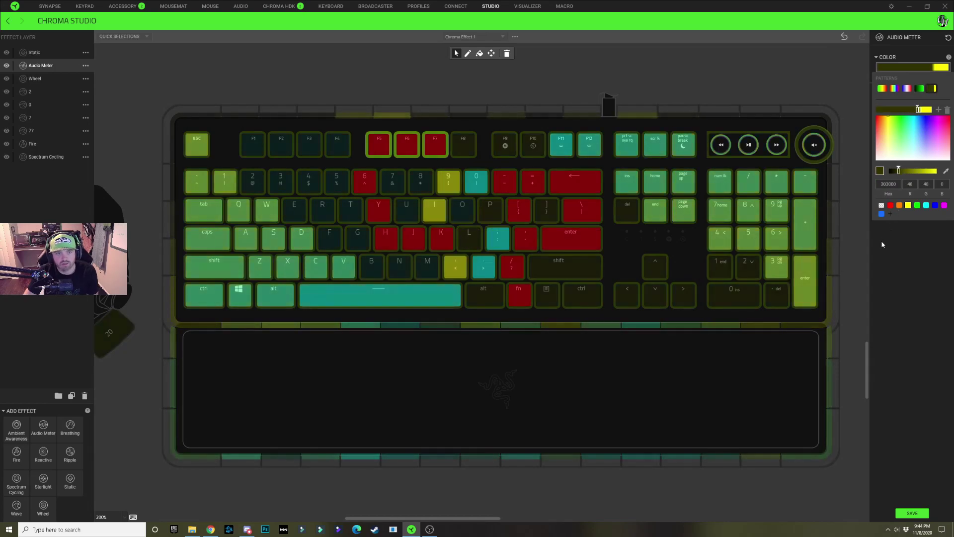
pyautogui.click(889, 184)
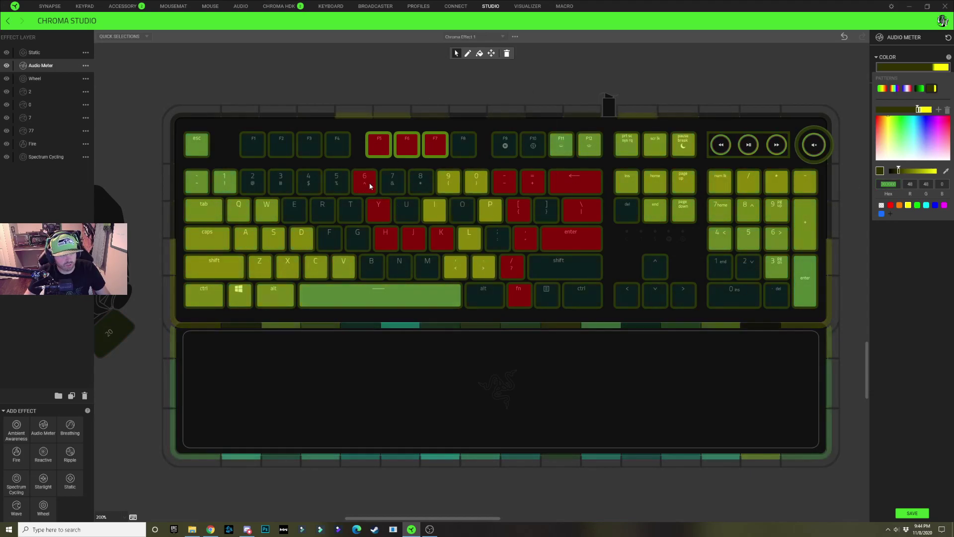
# Step: Give the 6, minus, equals and backspace keys the Audio Meter colors 303000 for low and yellow for high
pyautogui.click(368, 181)
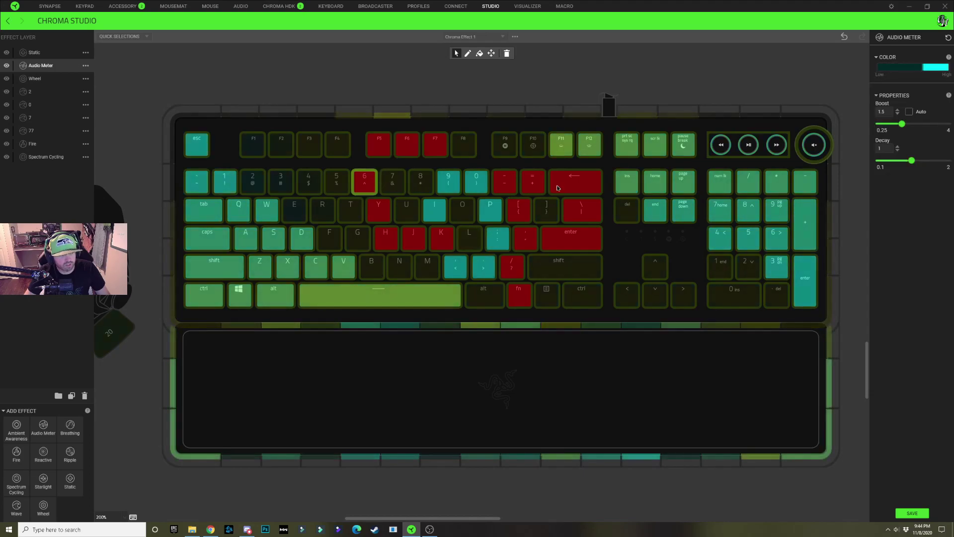
pyautogui.moveTo(506, 186); pyautogui.dragTo(553, 186)
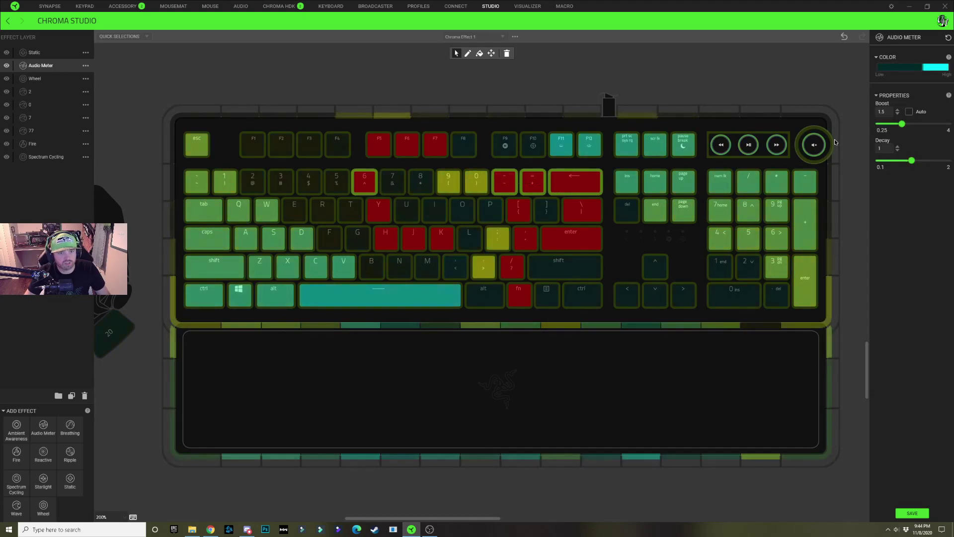
pyautogui.click(914, 67)
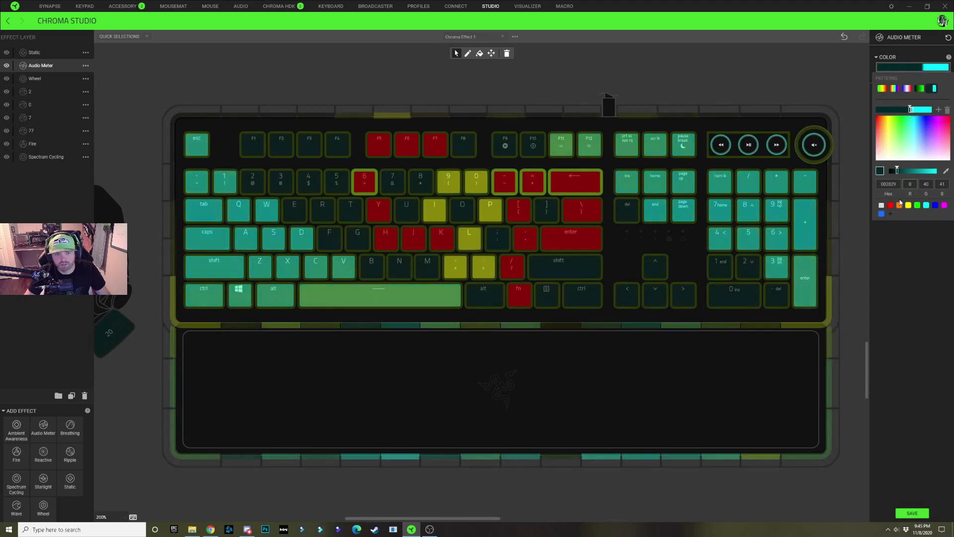
pyautogui.doubleClick(894, 184)
pyautogui.write('303000')
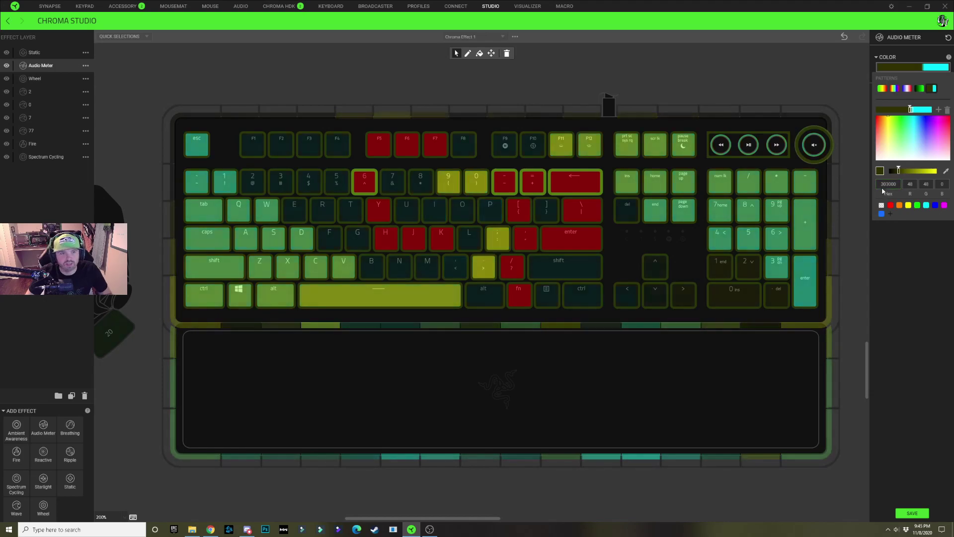
pyautogui.click(911, 109)
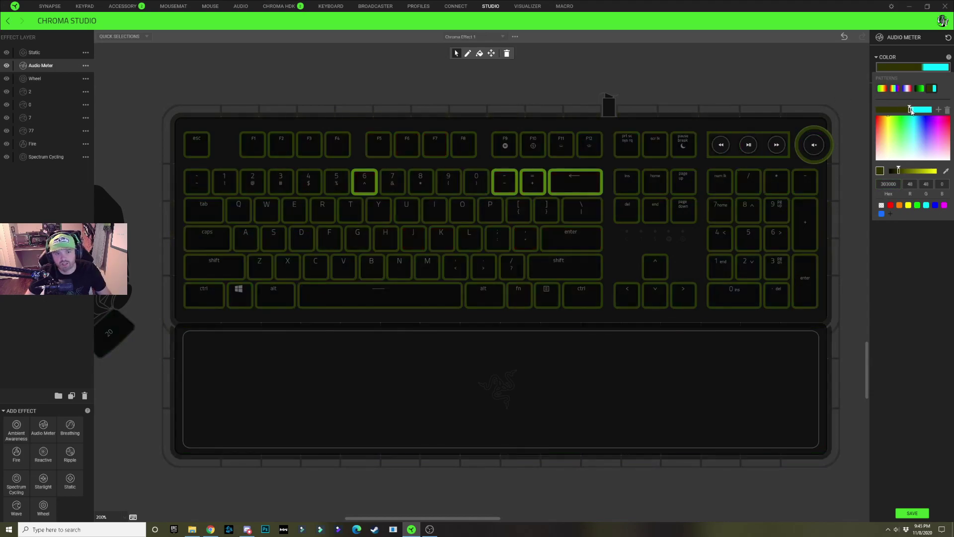
pyautogui.click(909, 205)
# Step: Set the Audio Meter colors of the Y, [ and backslash keys to 303000 for low and yellow FFFF00 for high
pyautogui.click(380, 213)
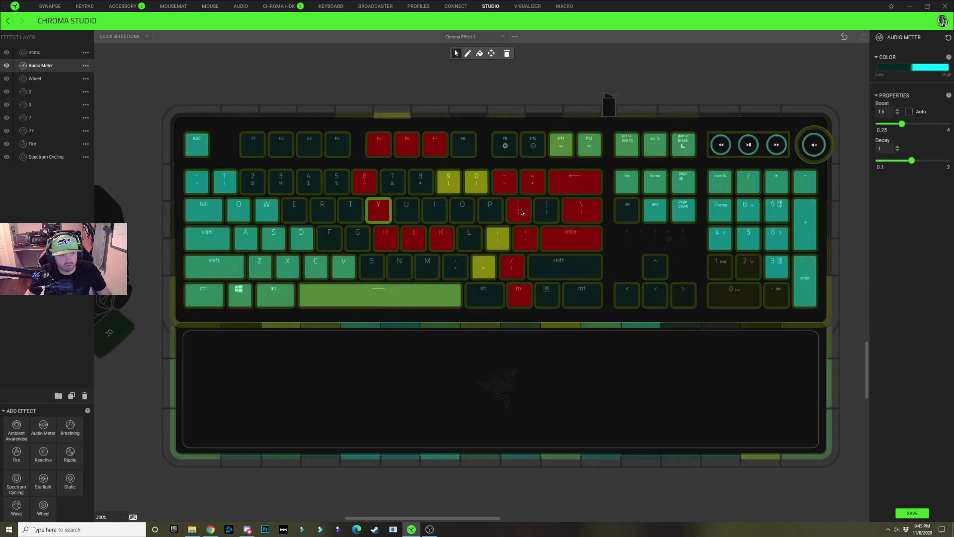
pyautogui.click(582, 218)
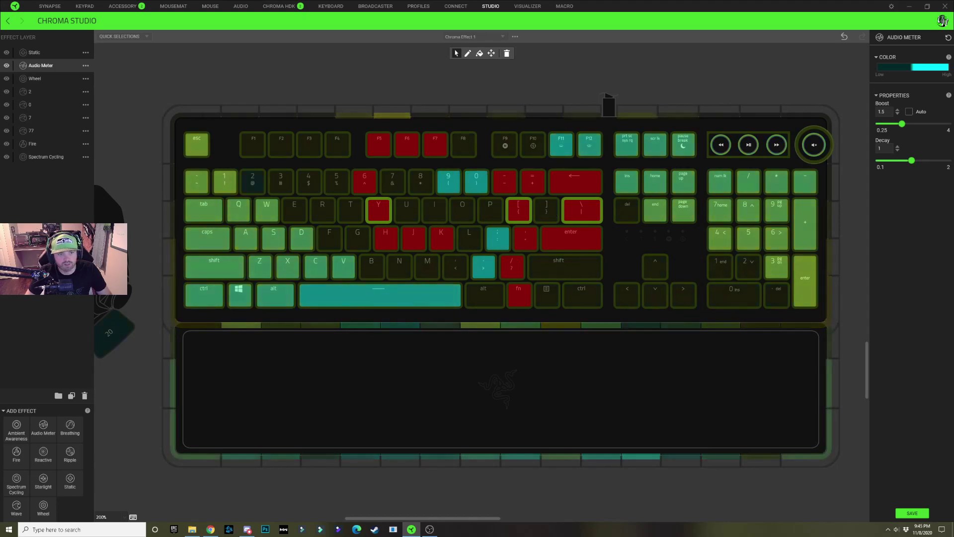
pyautogui.click(916, 68)
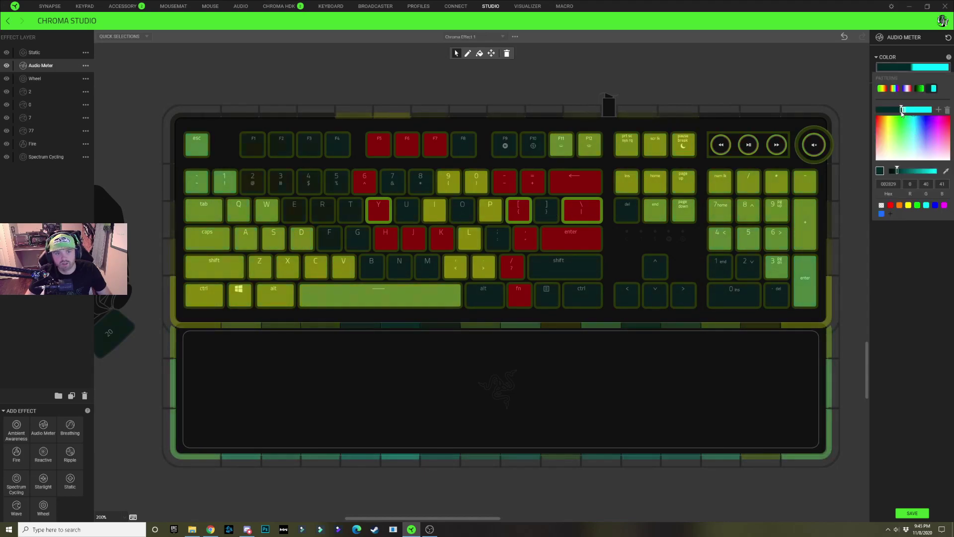
pyautogui.click(893, 184)
pyautogui.write('303000')
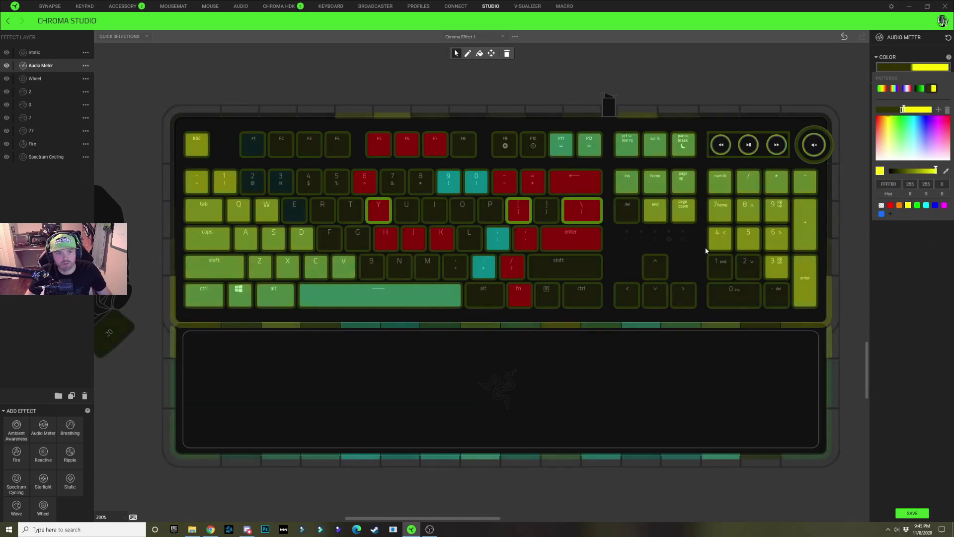
# Step: Delete the Static layer and move the Audio Meter layer below the Wheel layer
pyautogui.moveTo(407, 241); pyautogui.dragTo(539, 251)
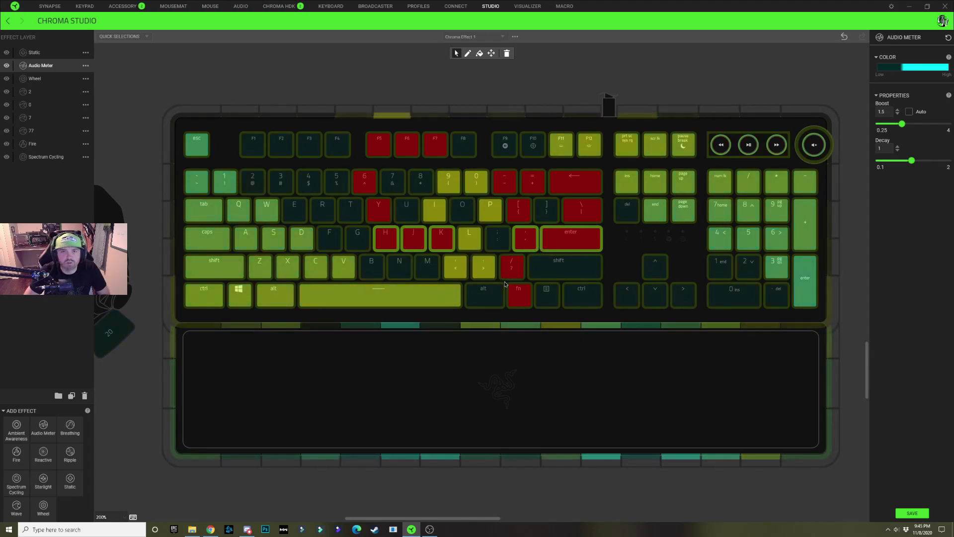
pyautogui.click(545, 96)
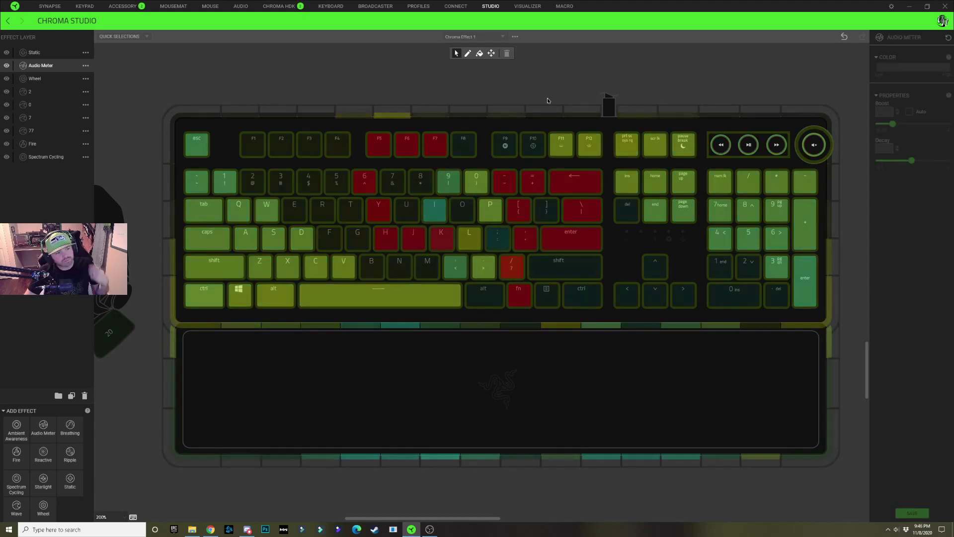
pyautogui.click(38, 53)
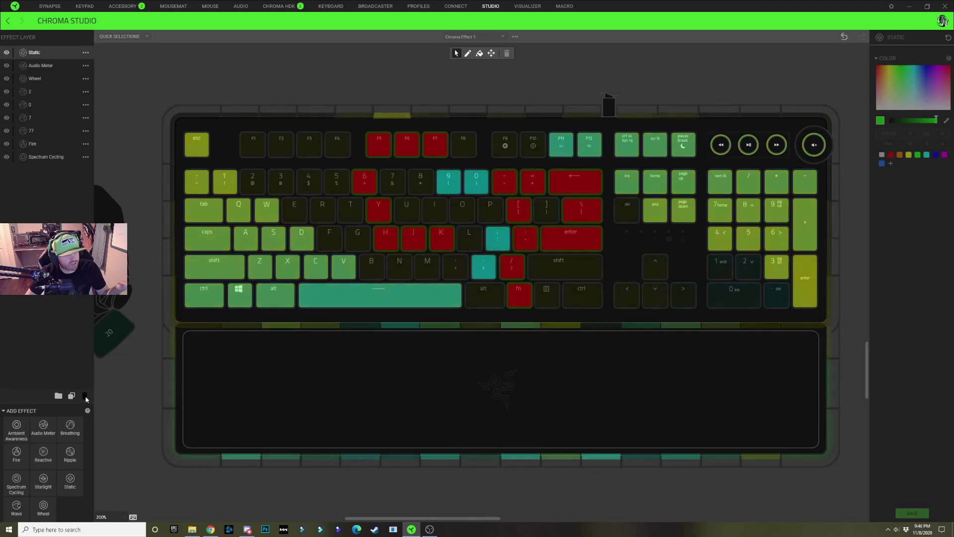
pyautogui.click(75, 53)
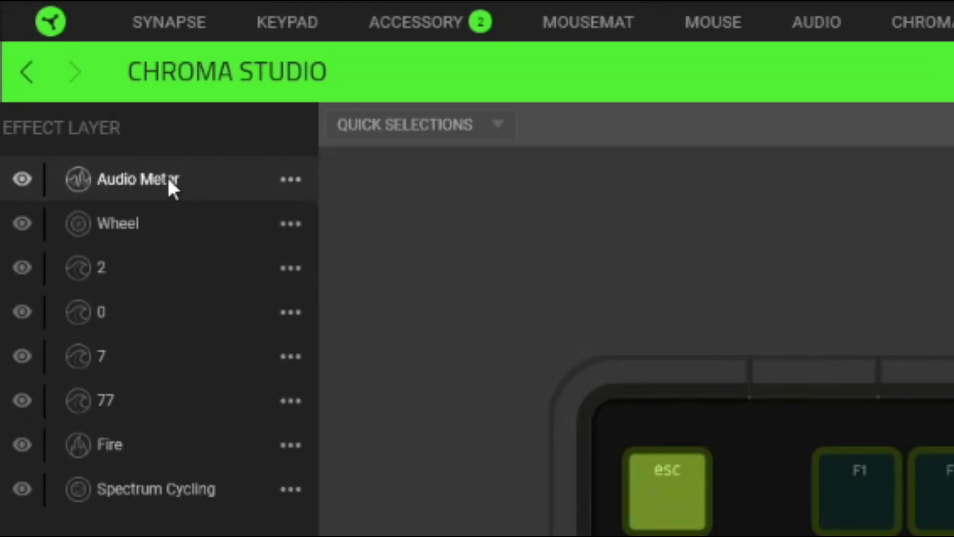
pyautogui.moveTo(141, 181); pyautogui.dragTo(145, 231)
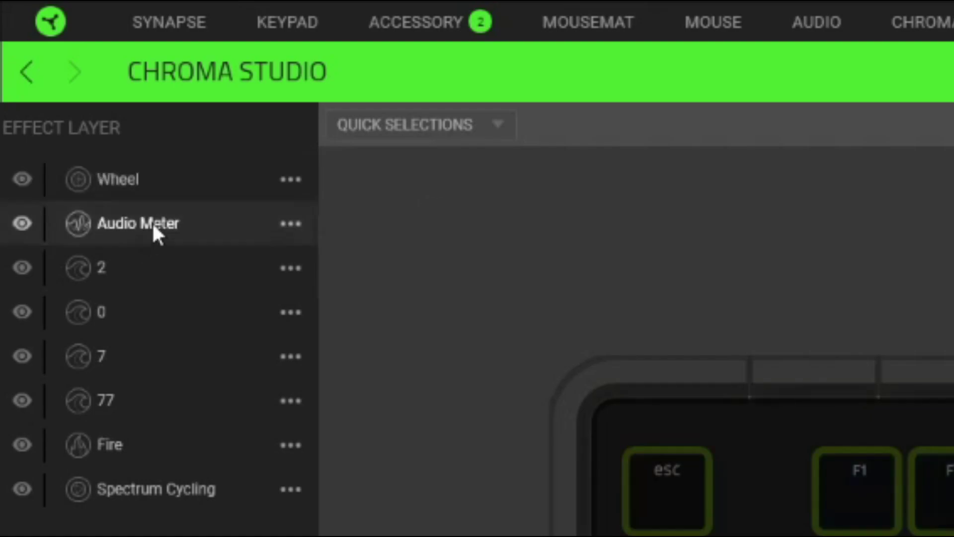
pyautogui.click(123, 196)
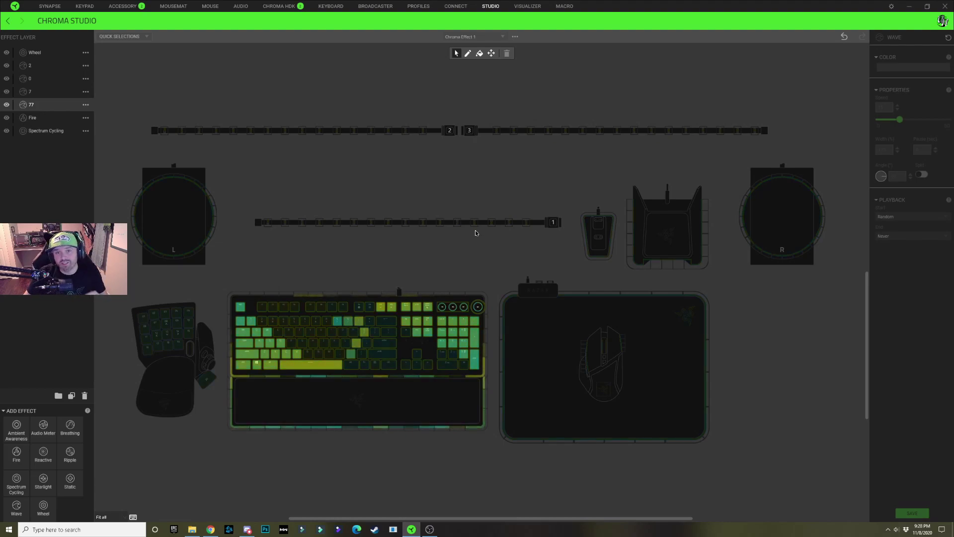
# Step: On the Wave layer named 2, select the diagonal group of six keys in the keypad's lower-left corner
pyautogui.click(36, 68)
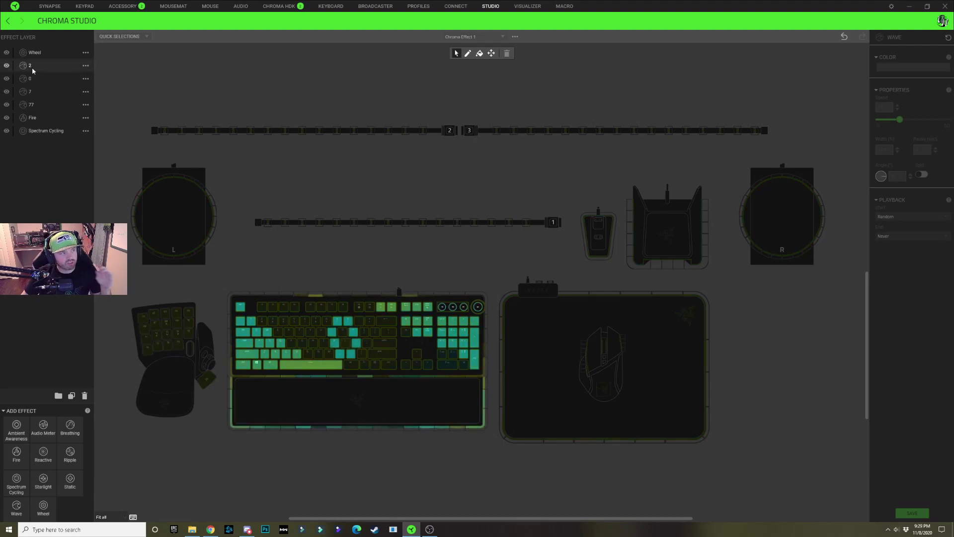
pyautogui.click(34, 67)
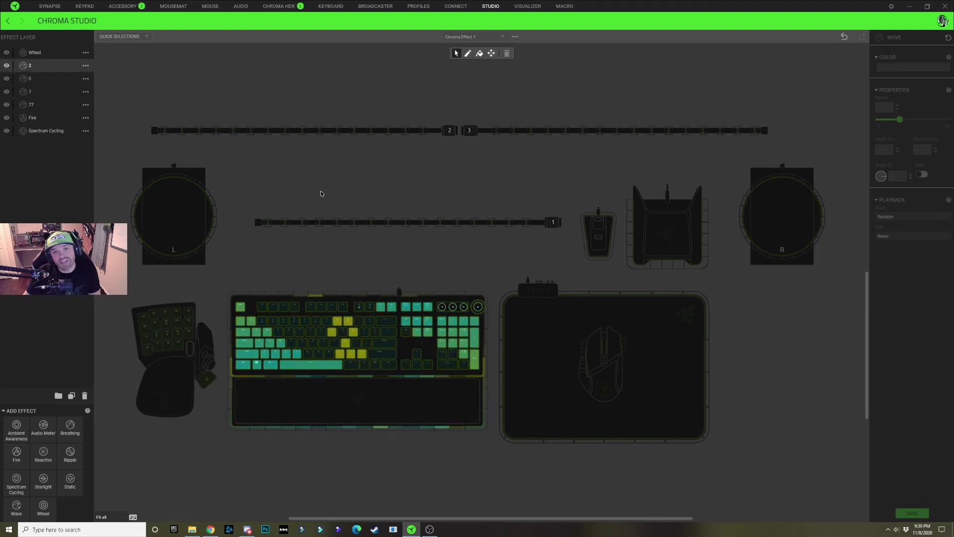
pyautogui.click(37, 69)
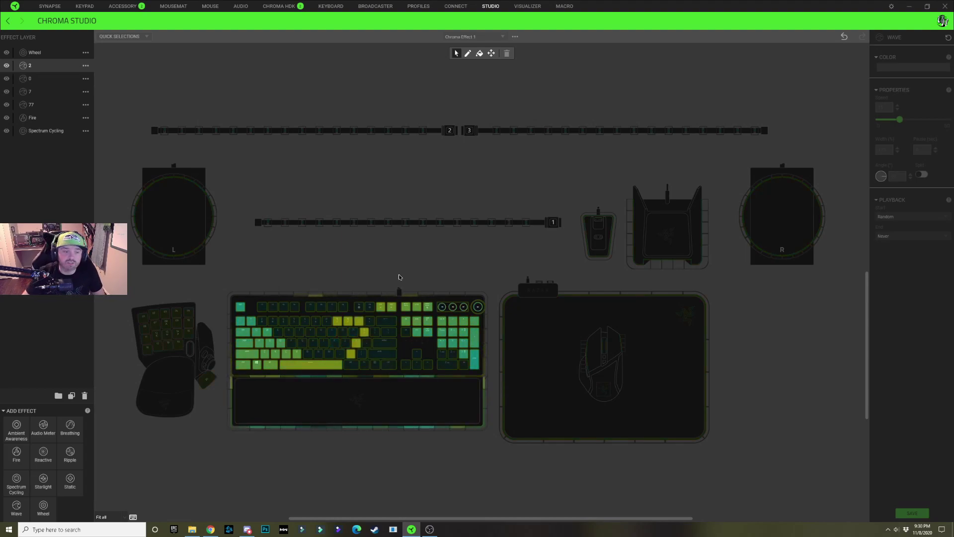
pyautogui.moveTo(146, 339); pyautogui.dragTo(156, 348)
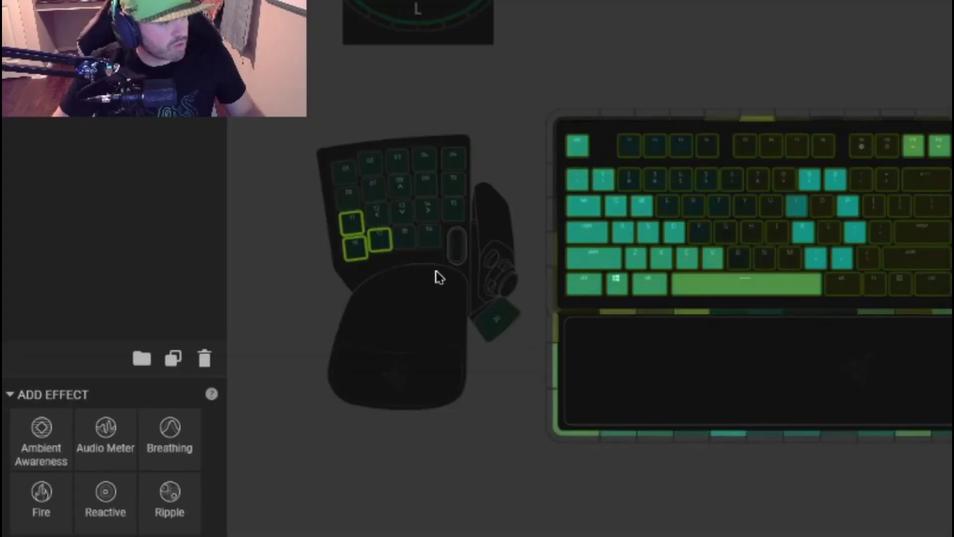
pyautogui.click(348, 198)
pyautogui.click(378, 214)
pyautogui.click(405, 237)
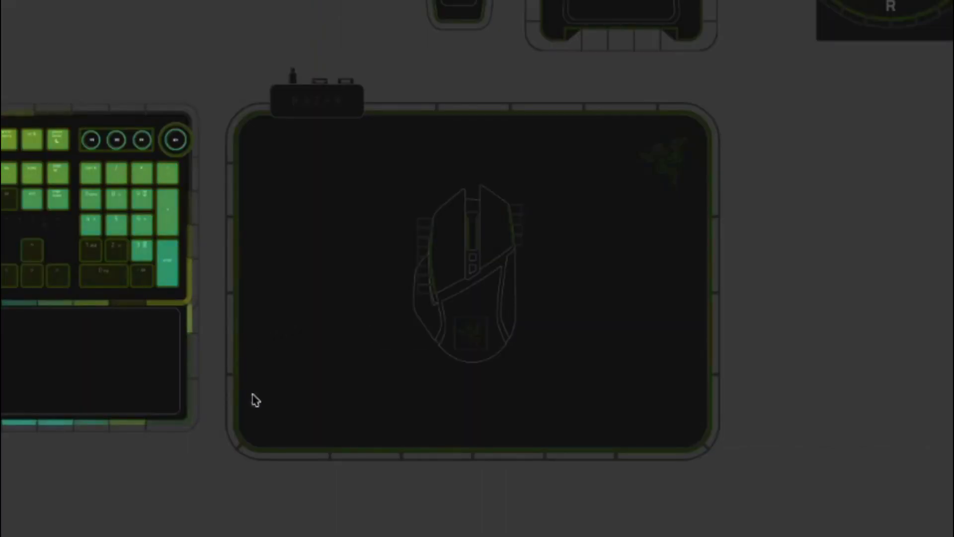
# Step: Add the lower-left edge lights of the mousemat, the square stand and speaker R, plus the small mouse dock, to the layer's selection
pyautogui.moveTo(224, 289); pyautogui.dragTo(416, 496)
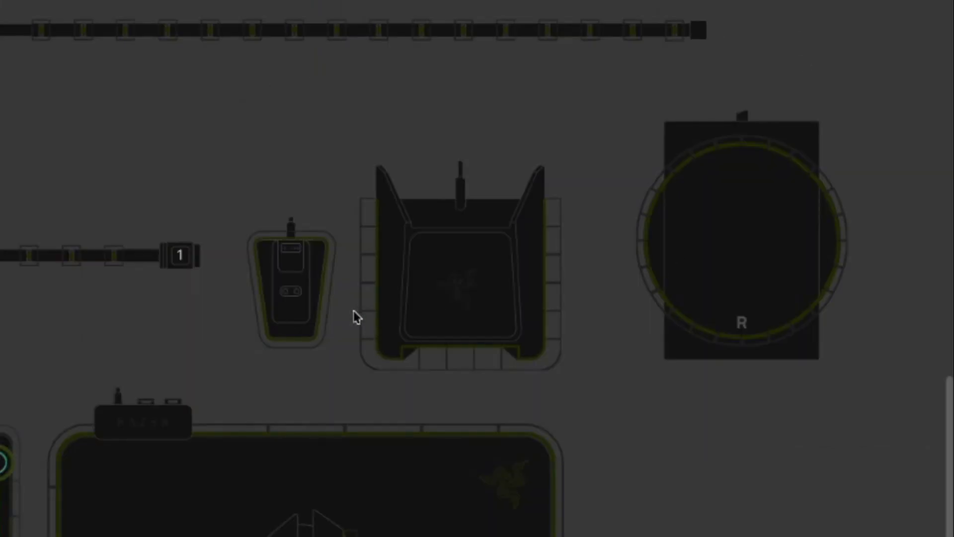
pyautogui.moveTo(352, 313); pyautogui.dragTo(392, 380)
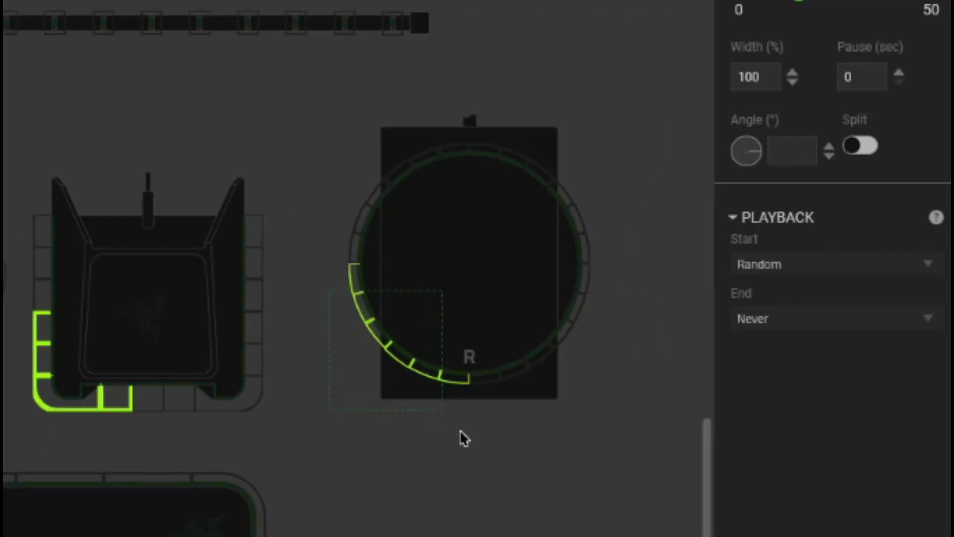
pyautogui.moveTo(472, 449); pyautogui.dragTo(469, 446)
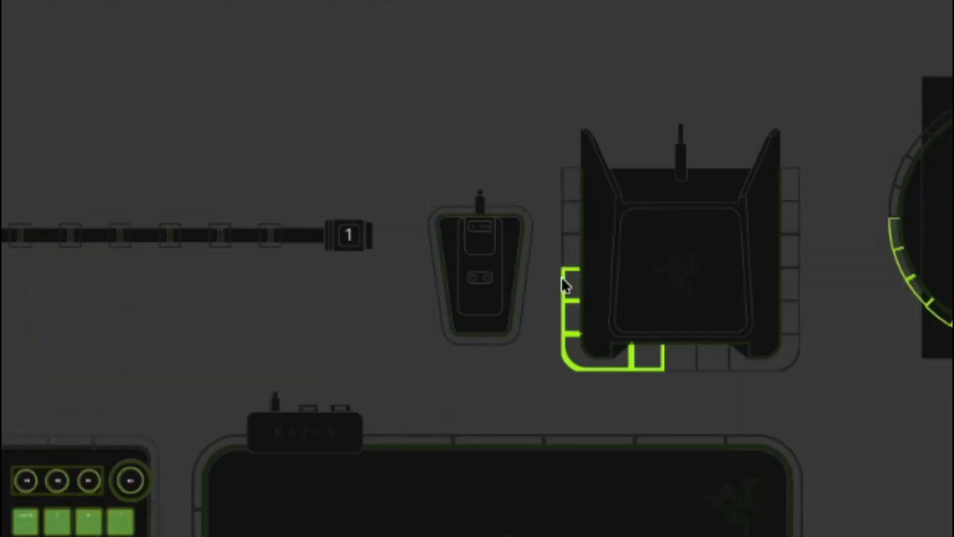
pyautogui.click(497, 271)
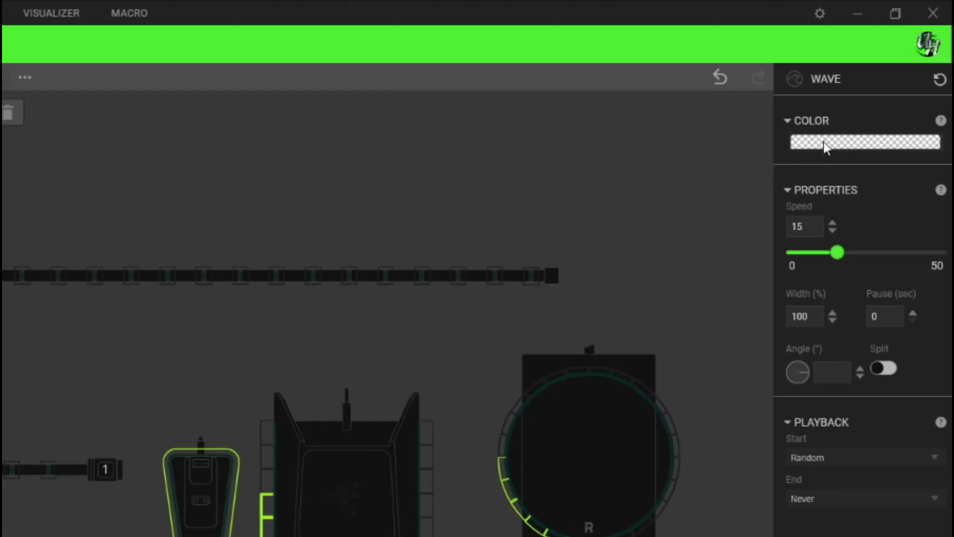
# Step: Color the selected Wave lights with the black-green-black pattern, changing both end stops to yellow FFFF00 and the middle stop to cyan
pyautogui.click(895, 67)
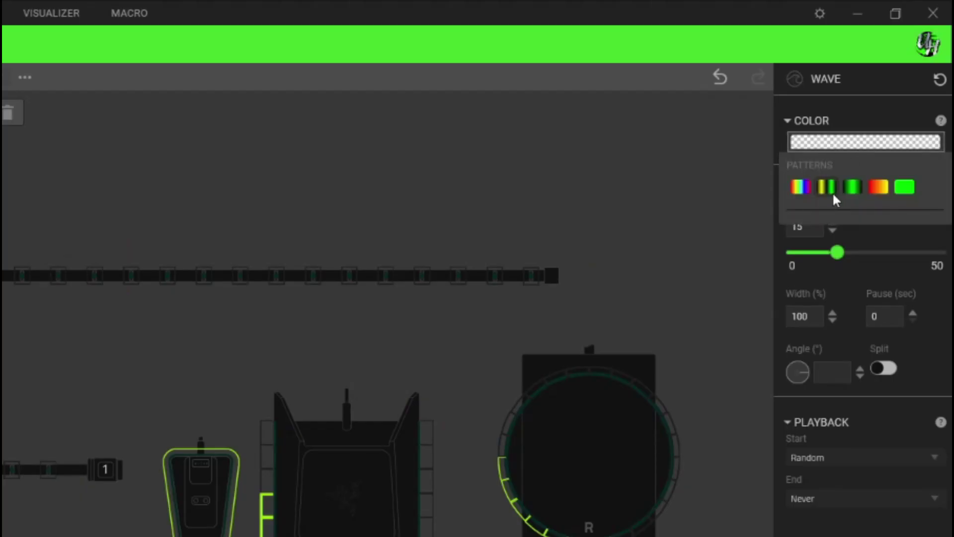
pyautogui.click(853, 187)
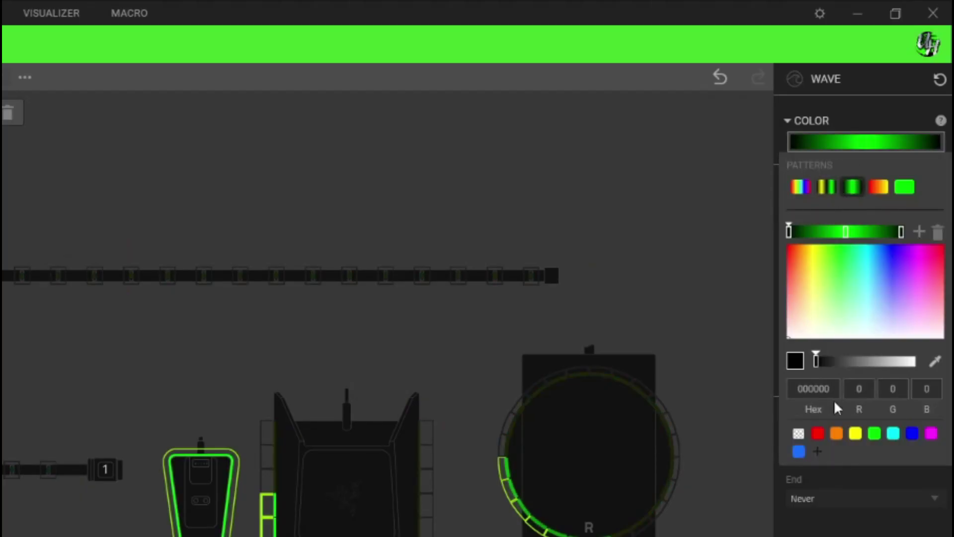
pyautogui.click(855, 433)
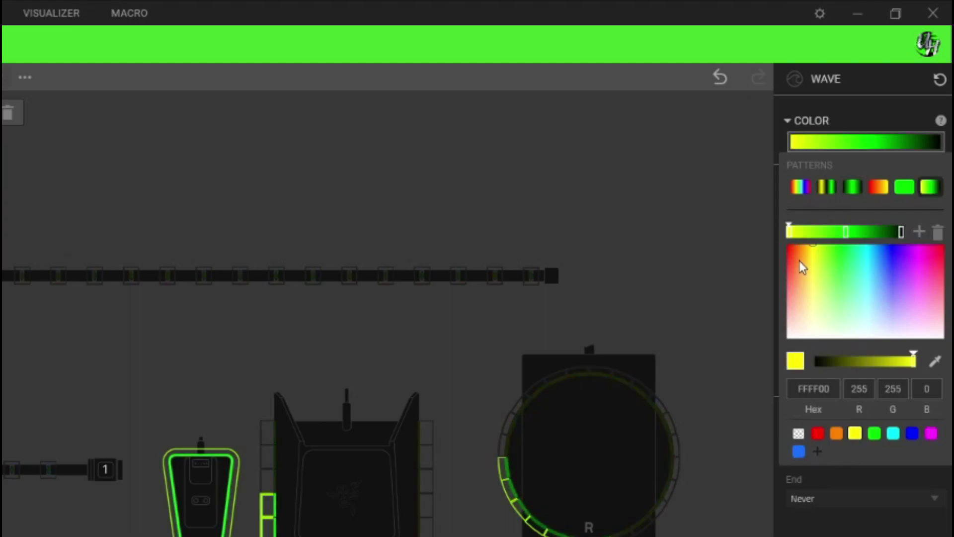
pyautogui.click(901, 231)
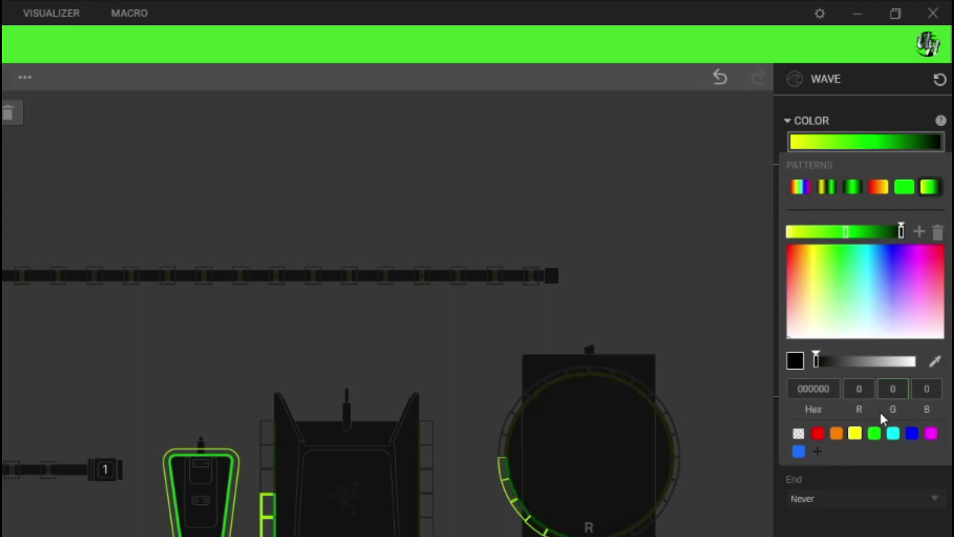
pyautogui.click(855, 433)
pyautogui.click(845, 233)
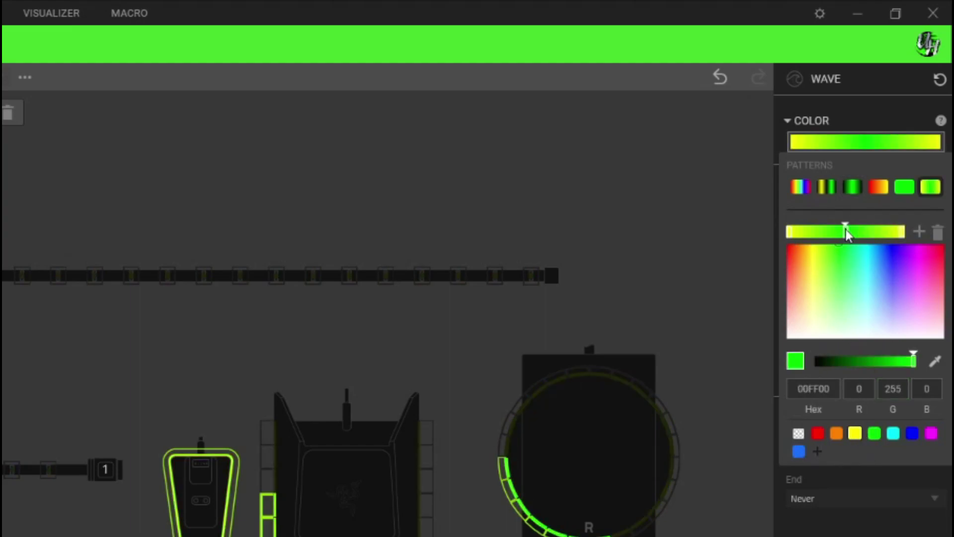
pyautogui.click(893, 433)
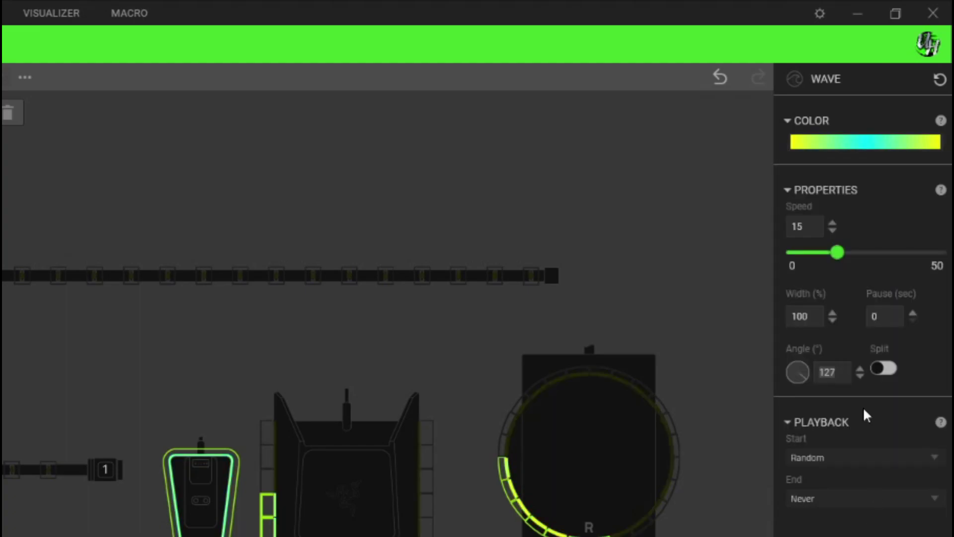
# Step: Set the lower-left lights' Wave angle to 135 degrees and adjust the angle dial for the upper-right group of lights
pyautogui.write('135')
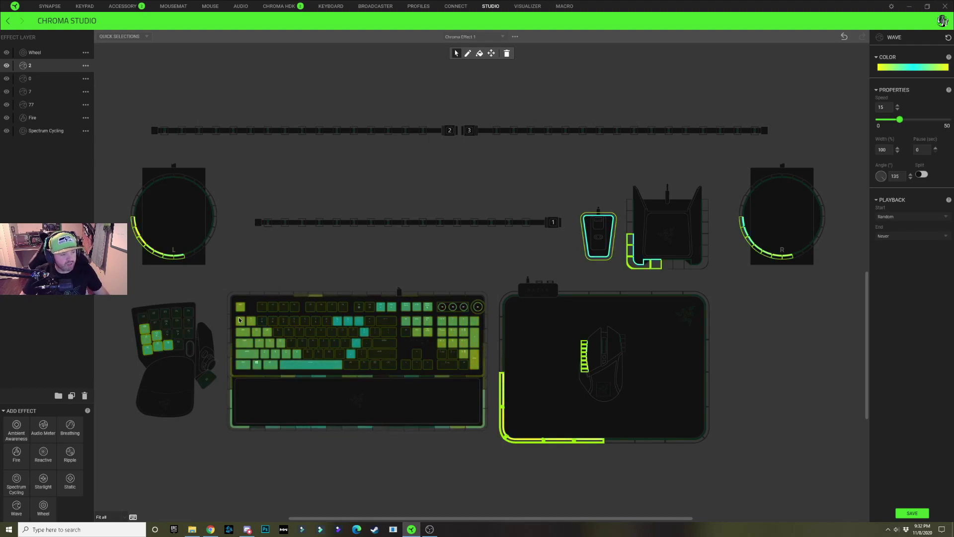
pyautogui.click(480, 265)
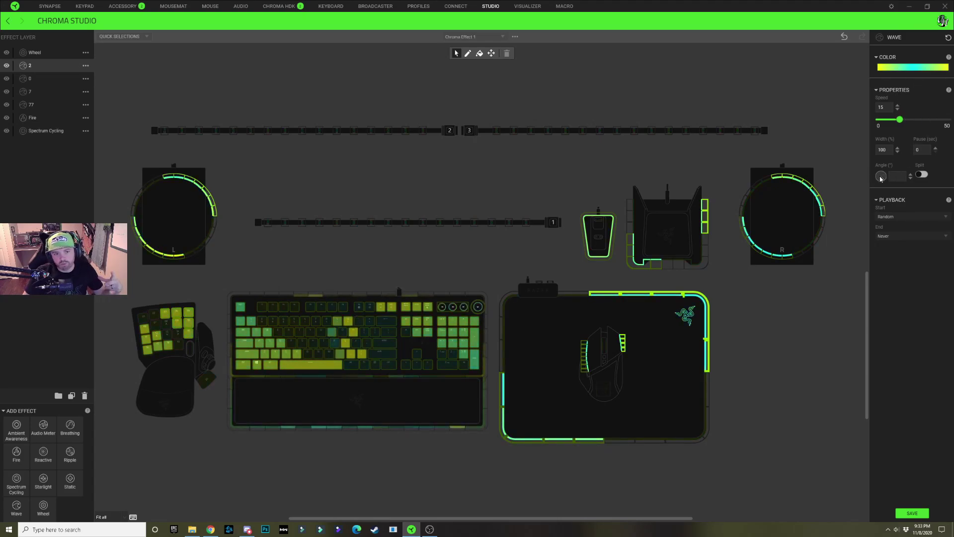
pyautogui.moveTo(875, 175); pyautogui.dragTo(873, 171)
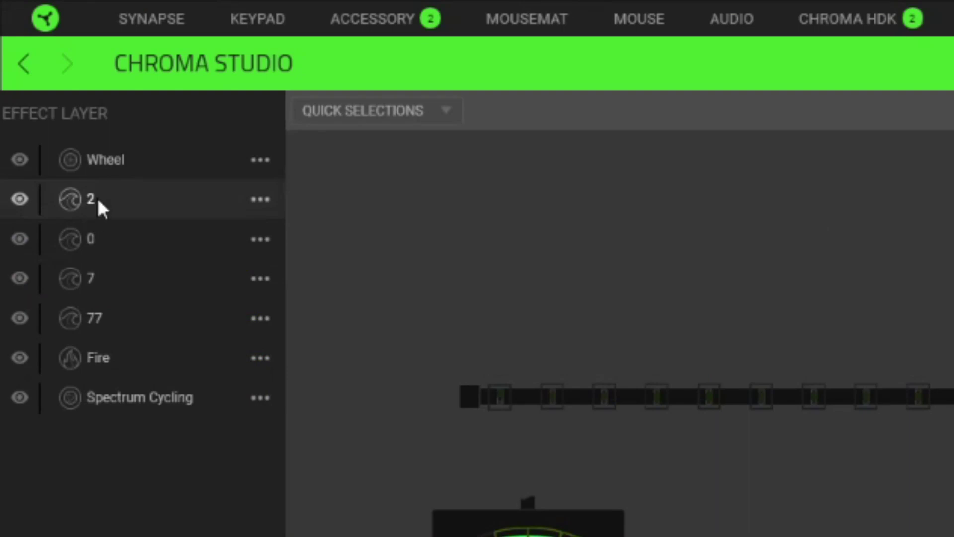
# Step: On the Wave layer named 2, give the three LED strips a gradient with yellow end stops and a cyan middle stop
pyautogui.click(33, 65)
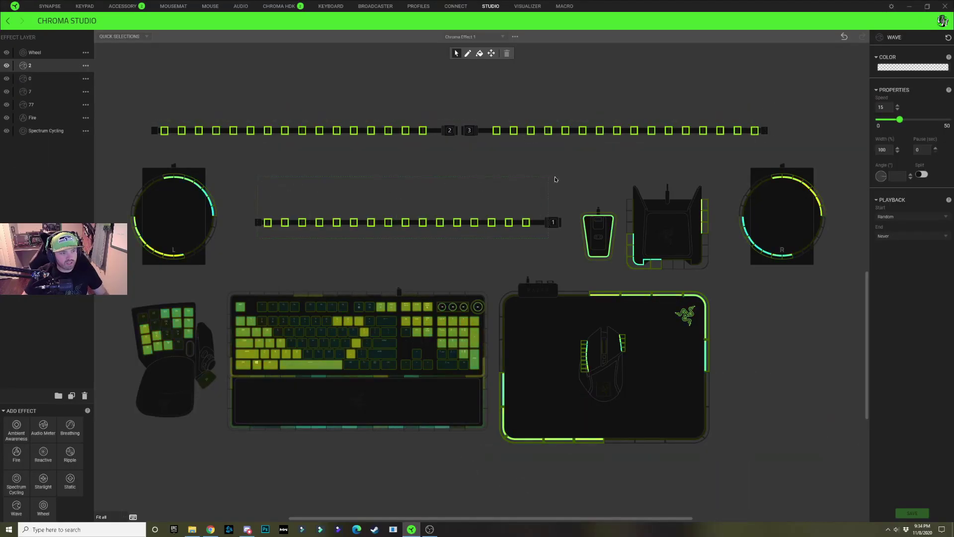
pyautogui.click(909, 69)
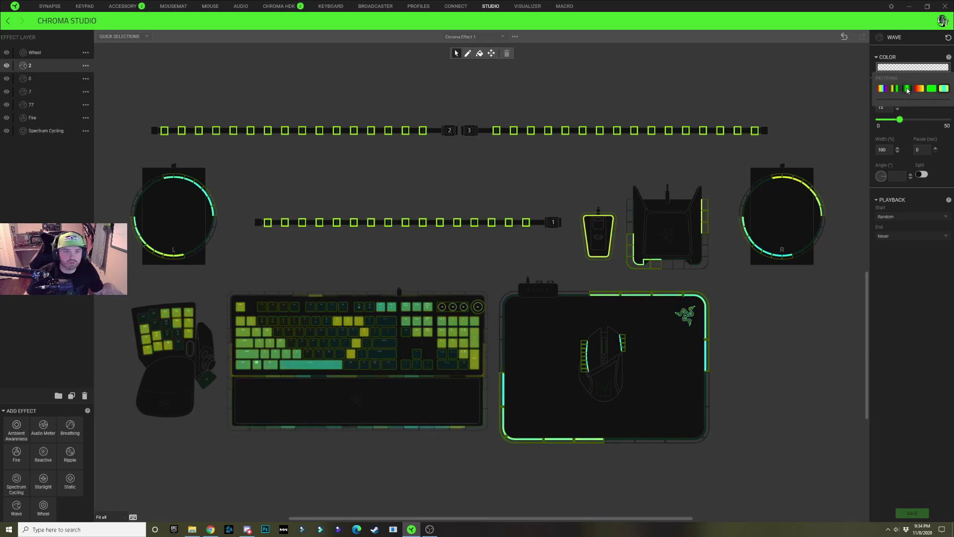
pyautogui.click(907, 89)
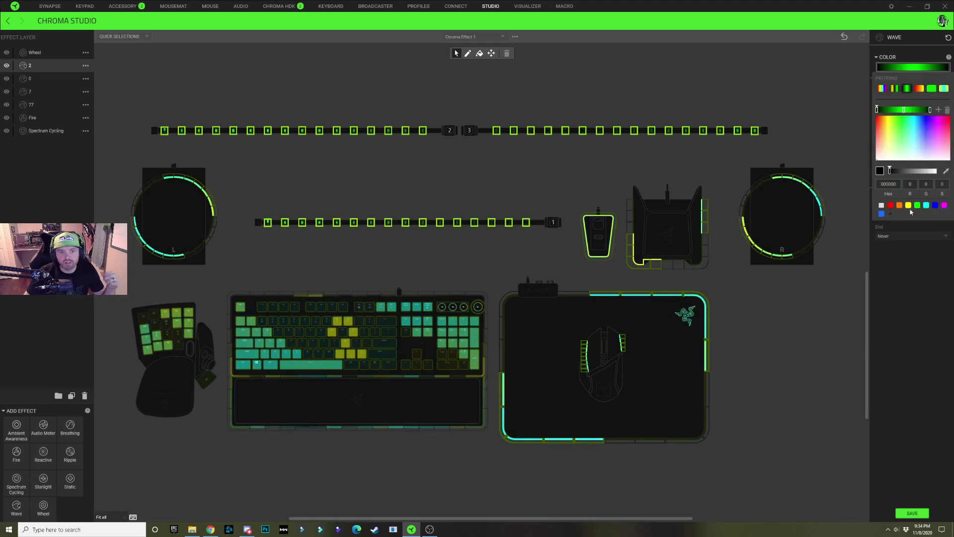
pyautogui.click(909, 206)
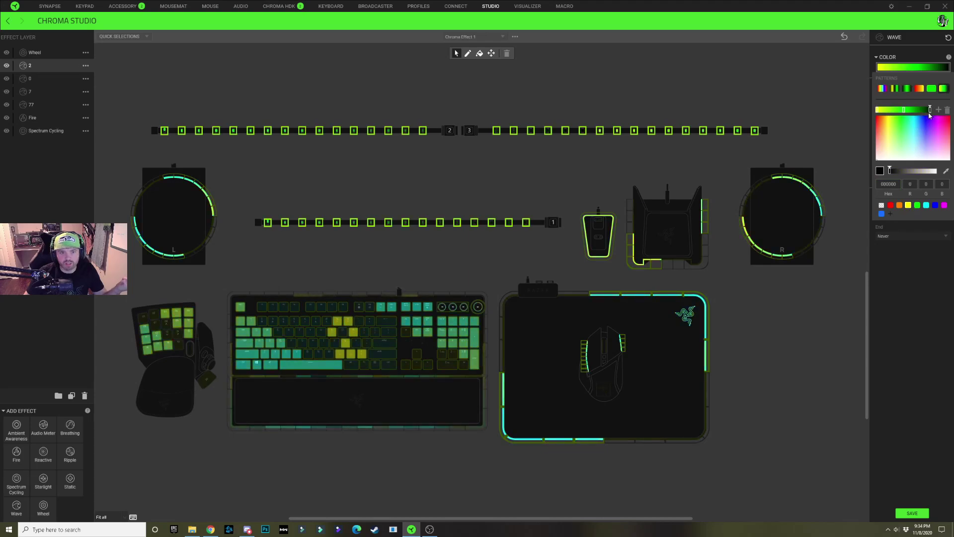
pyautogui.click(917, 205)
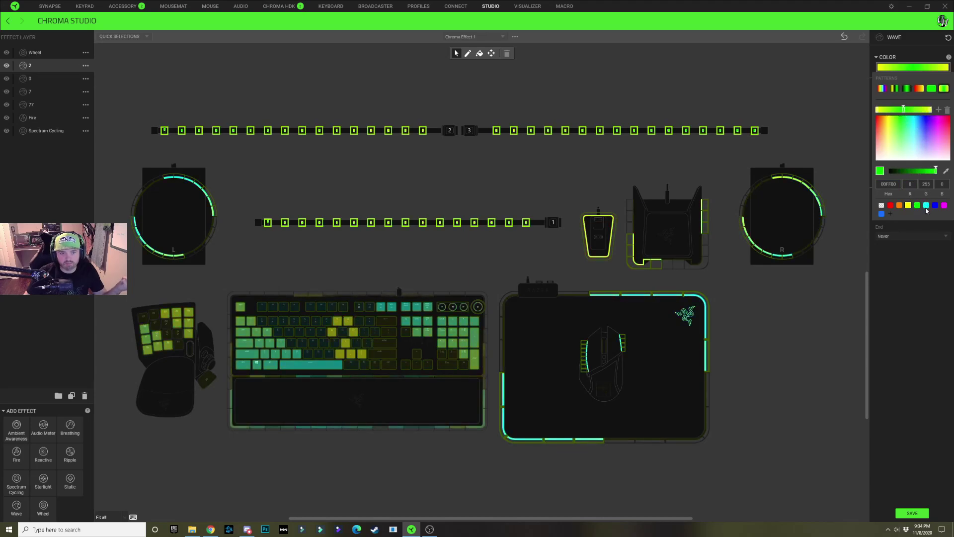
pyautogui.click(926, 207)
# Step: Darken the LED strips' gradient, setting both yellow end stops to 363F00 and lowering the brightness of the cyan middle stop
pyautogui.click(878, 109)
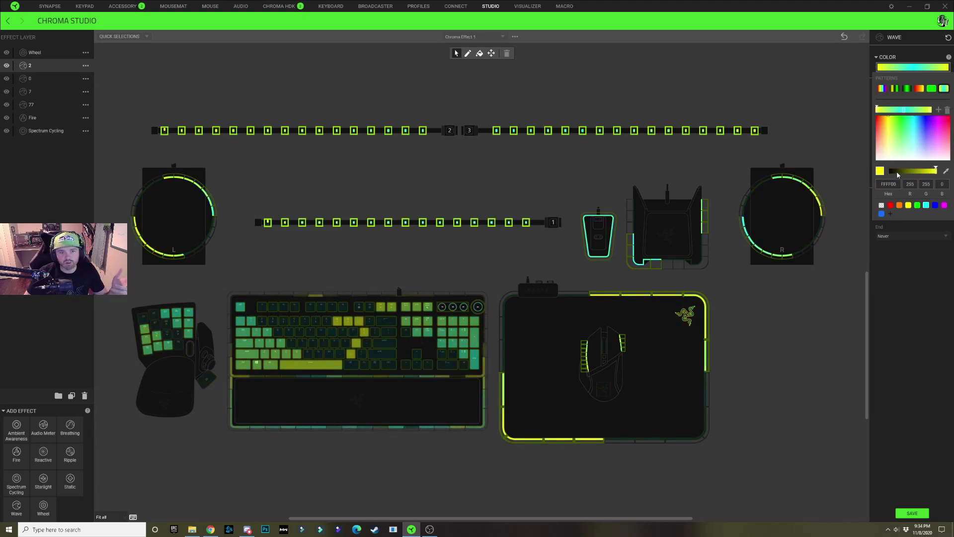
pyautogui.click(898, 172)
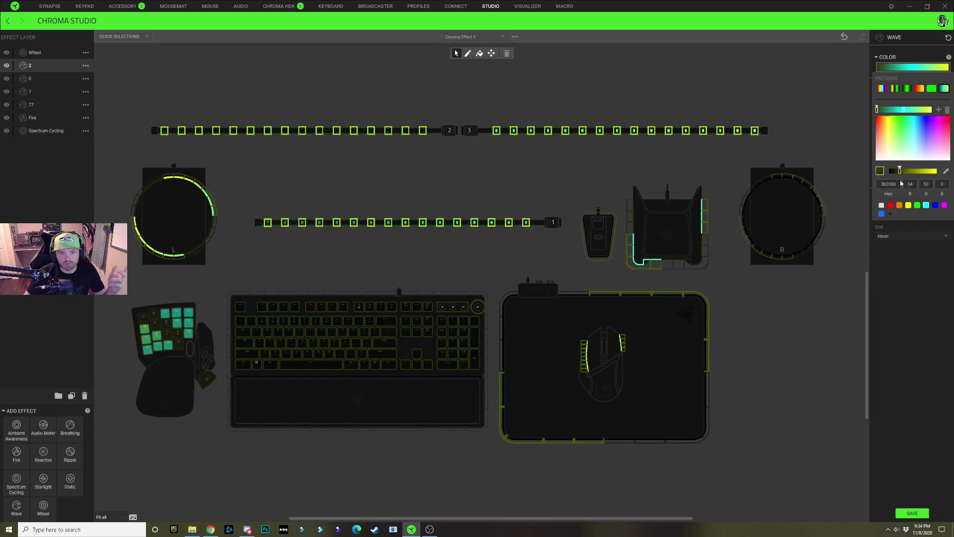
pyautogui.click(890, 184)
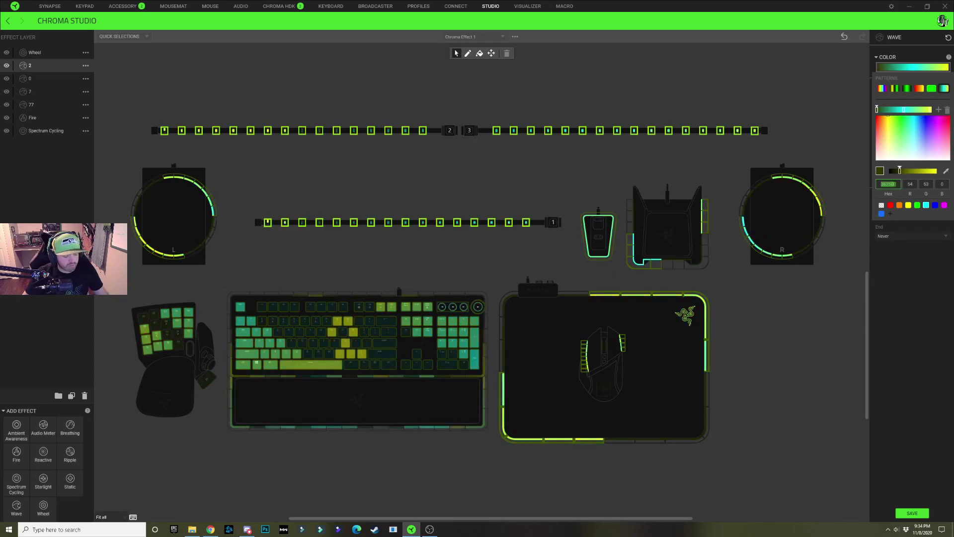
pyautogui.click(931, 112)
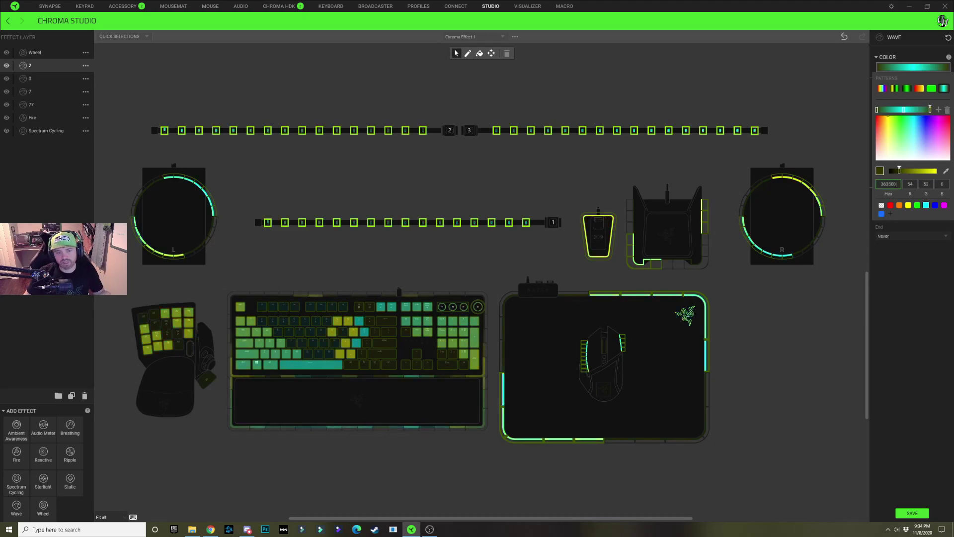
pyautogui.click(905, 111)
pyautogui.click(885, 184)
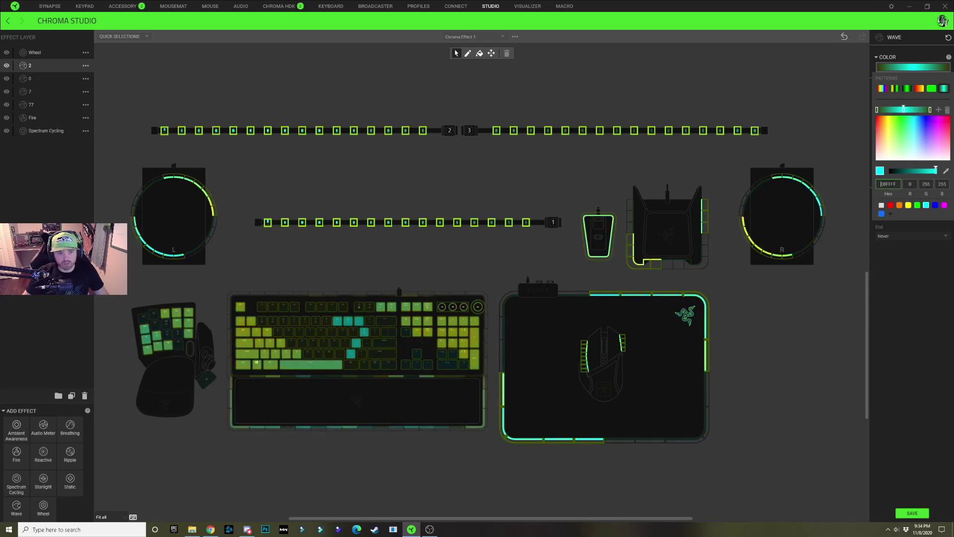
pyautogui.click(898, 171)
pyautogui.click(910, 300)
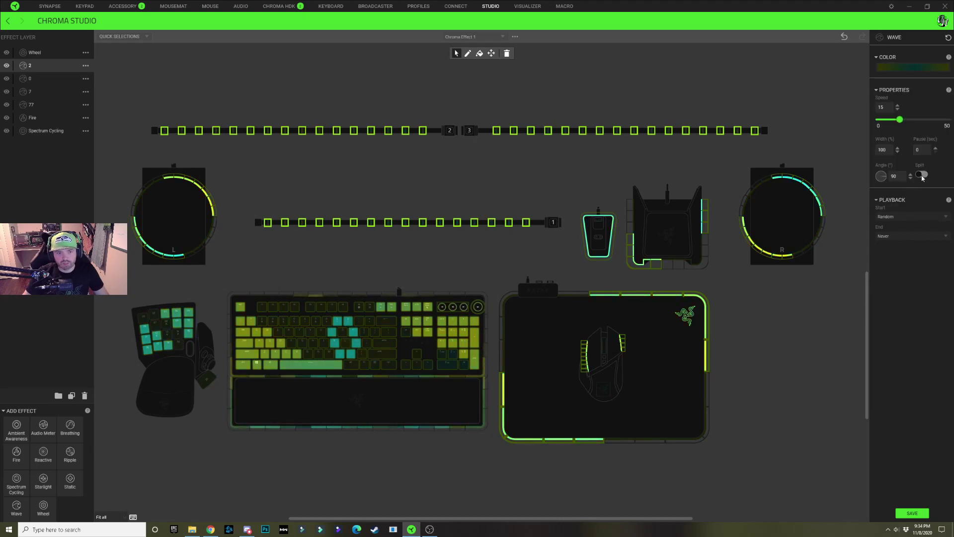